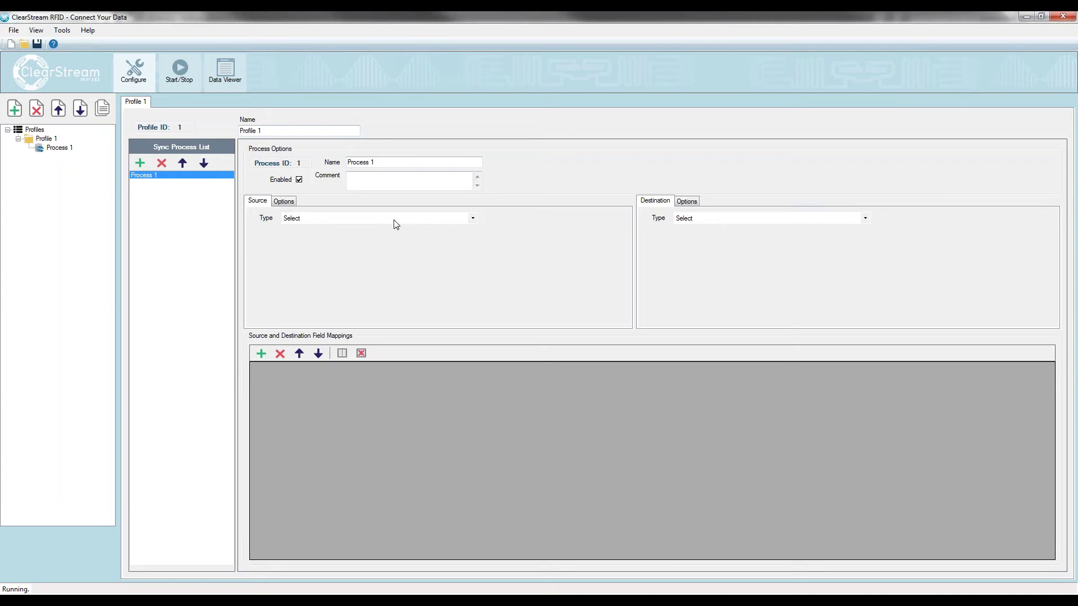
Step: Open the Virtual Site Survey, enlarge its window, and draw a floor space about 35 by 25 feet
left_click(61, 30)
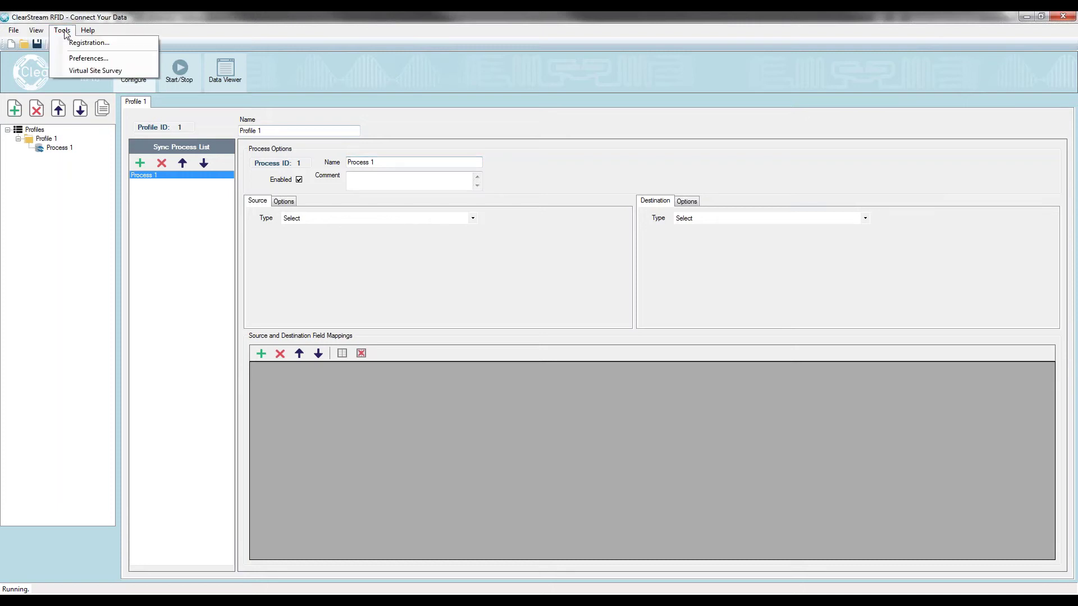
left_click(73, 70)
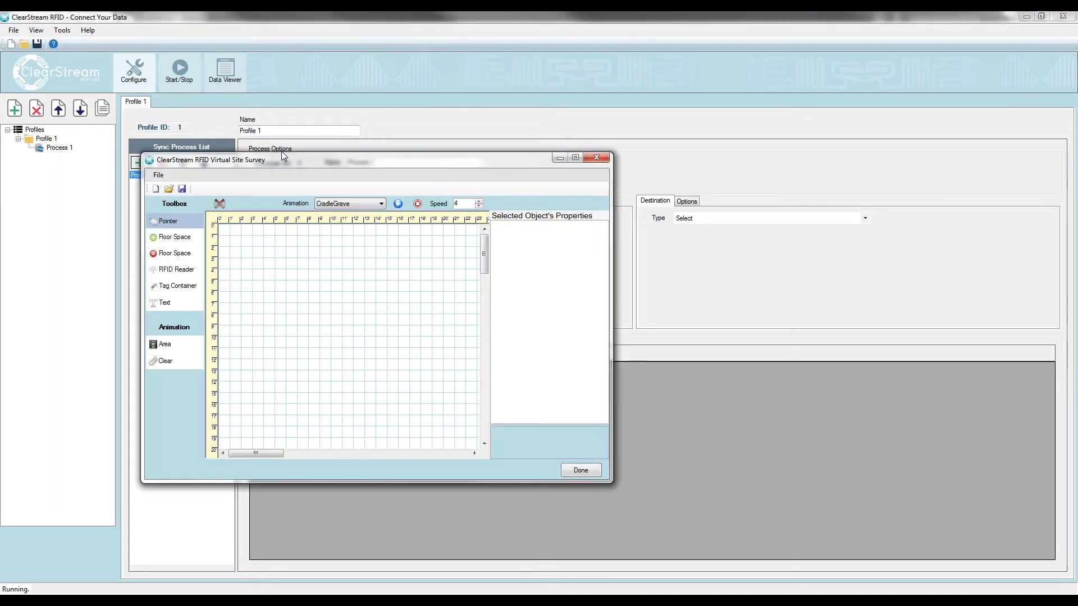
left_click_drag(281, 151, 203, 51)
left_click_drag(533, 387, 855, 507)
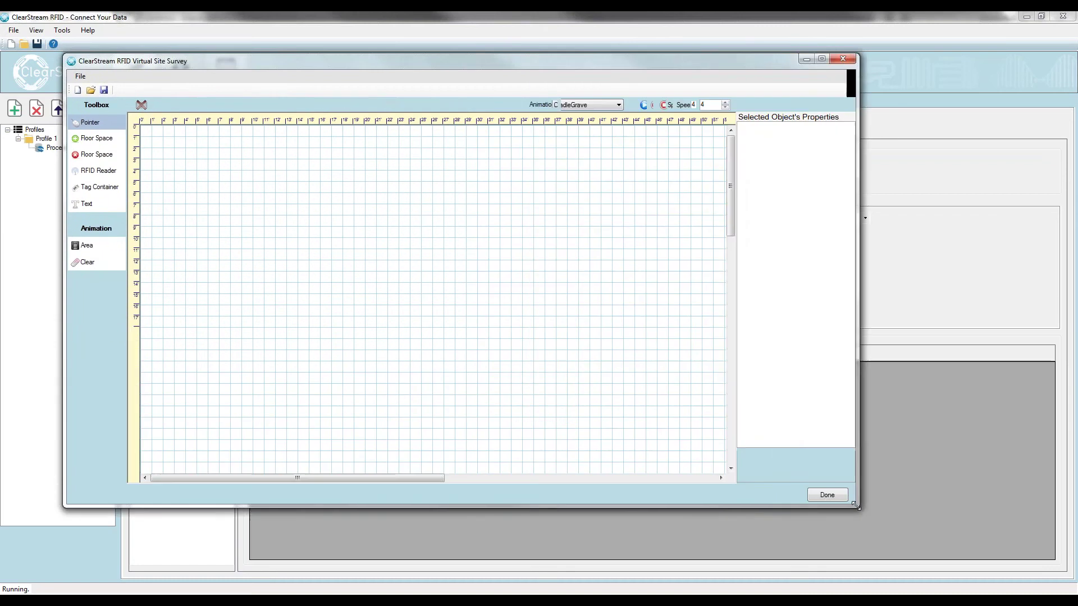
left_click(95, 138)
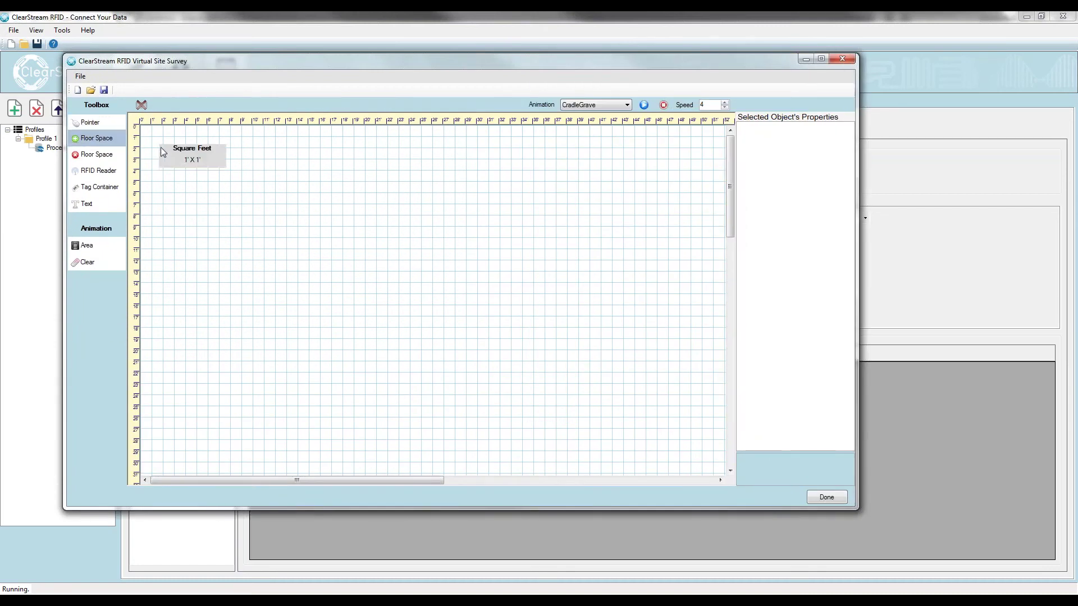
left_click_drag(161, 150, 543, 415)
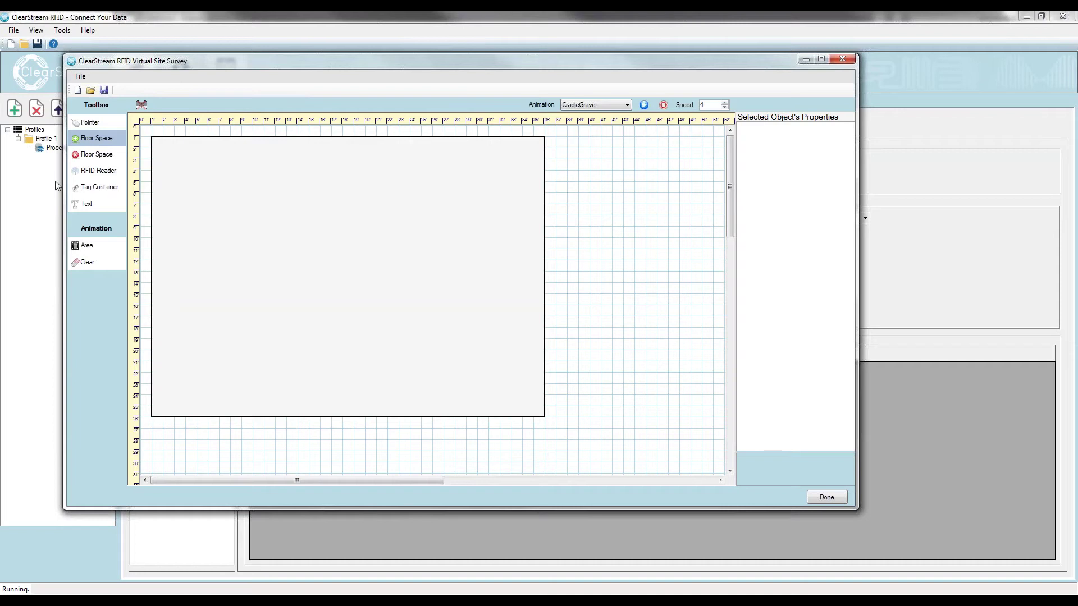
Step: Place an RFID reader near the middle of the floor space and add an antenna to it with a directional read zone
left_click(96, 171)
left_click(297, 249)
left_click(92, 122)
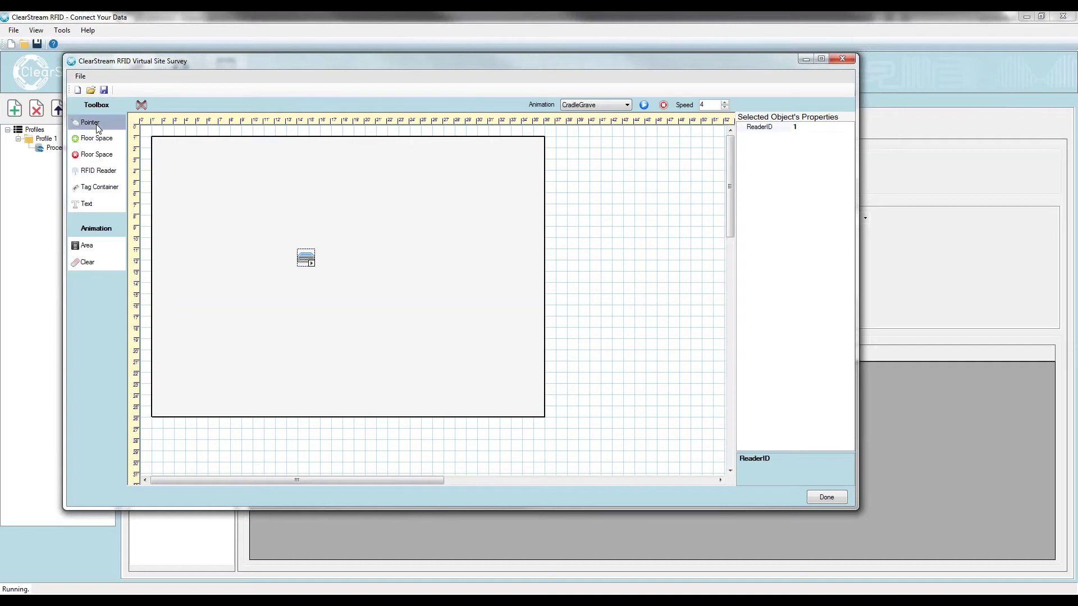
right_click(312, 264)
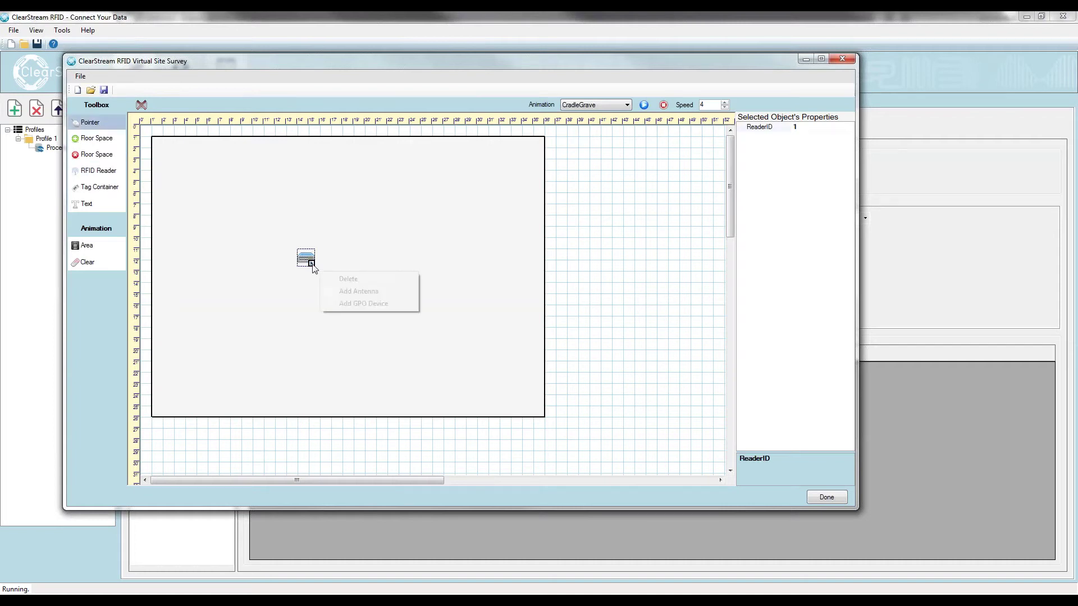
left_click(357, 292)
left_click(336, 245)
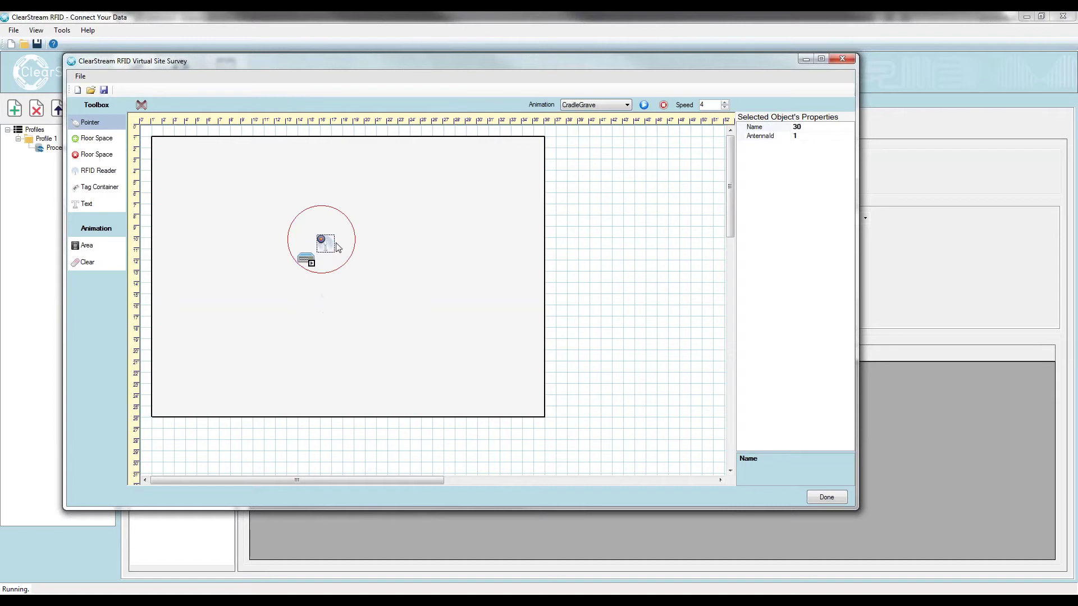
left_click_drag(336, 246, 361, 308)
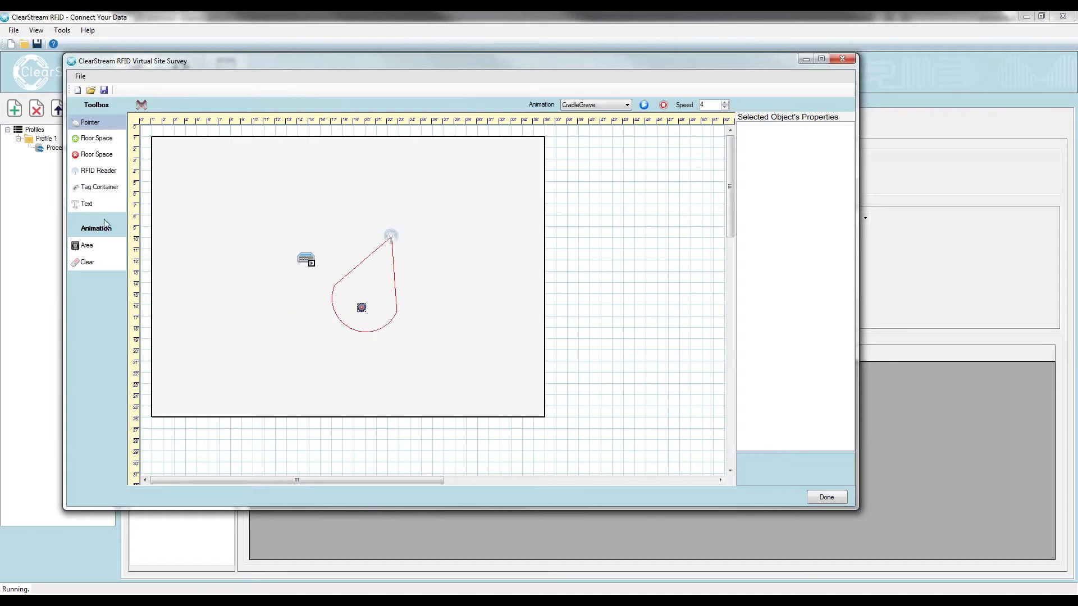
Step: Add a tag container box beside the read zone, and reposition the reader, read zone and box closer together
left_click(96, 187)
left_click(236, 307)
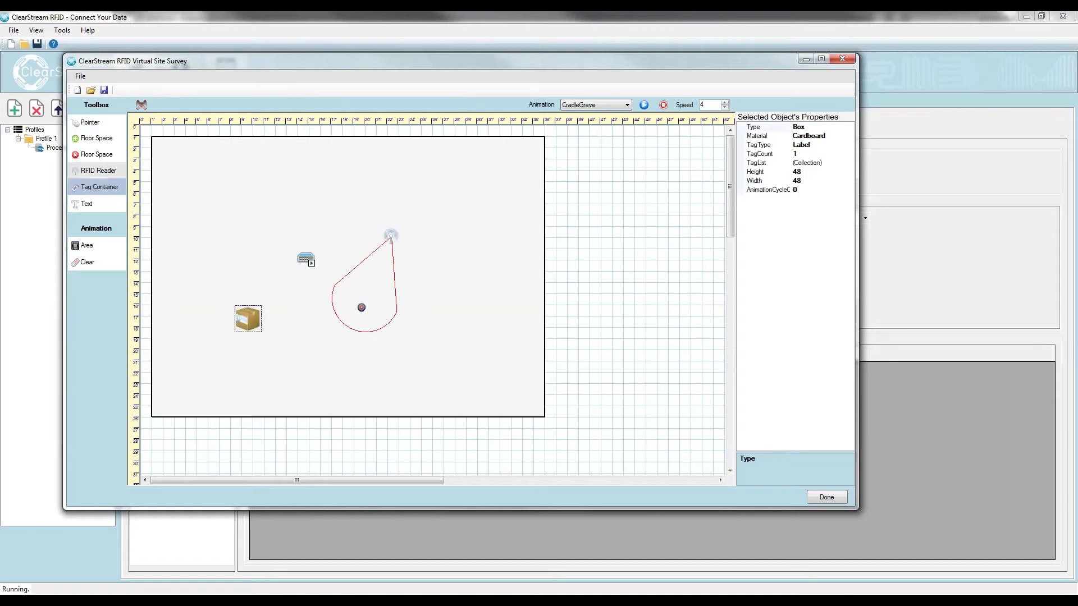
left_click(93, 123)
left_click_drag(307, 260, 390, 241)
left_click_drag(361, 308, 341, 302)
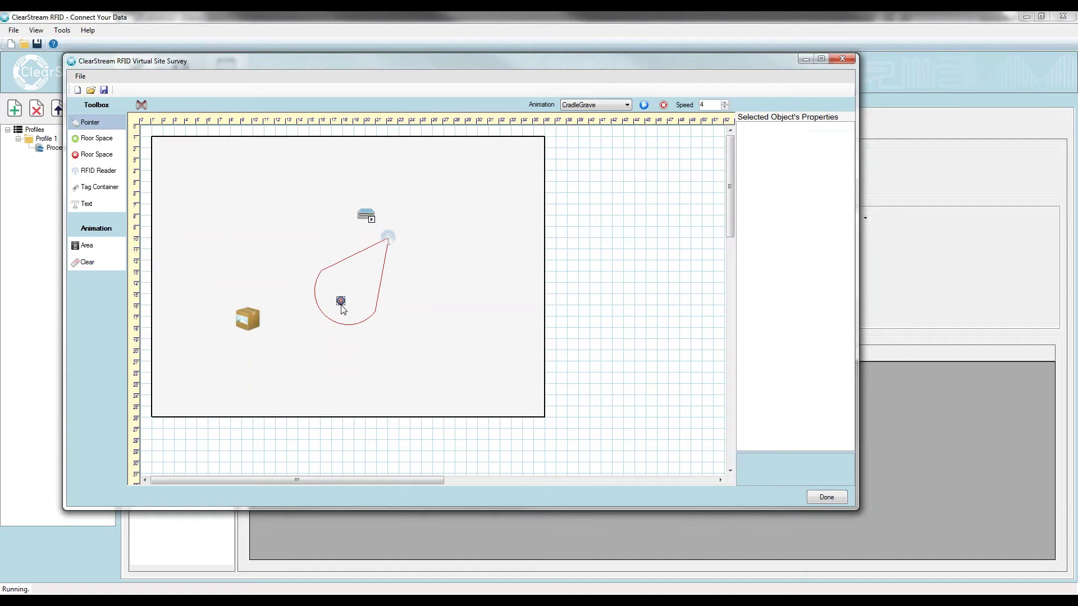
left_click_drag(248, 323, 277, 302)
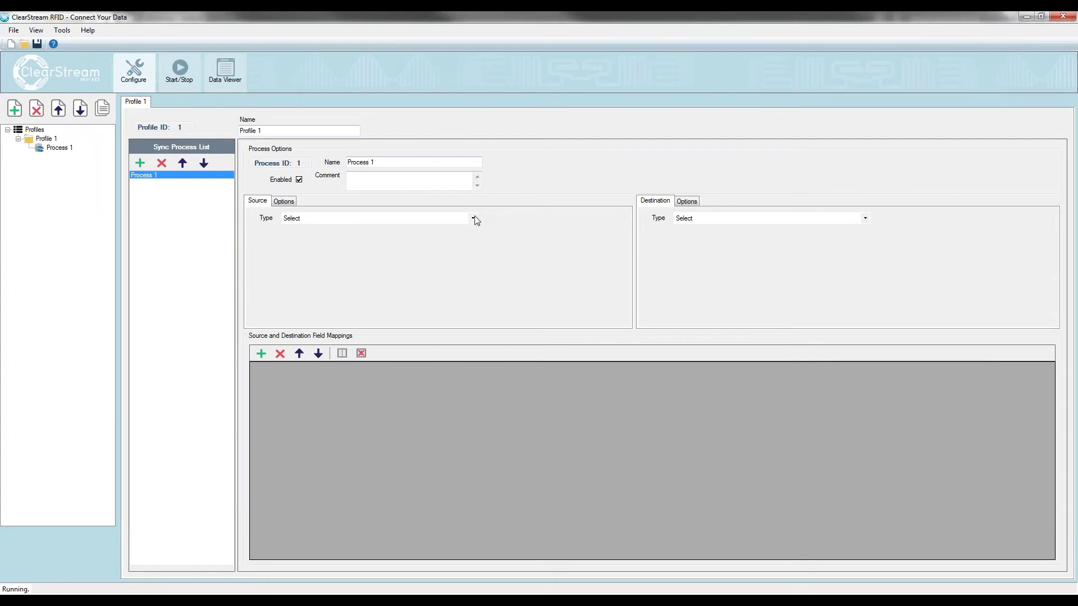
Step: Set Process 1's source type to RFID and its destination to the RFID Tag List table of the ODBC datasource ClearStream RFID Sample - System
left_click(474, 219)
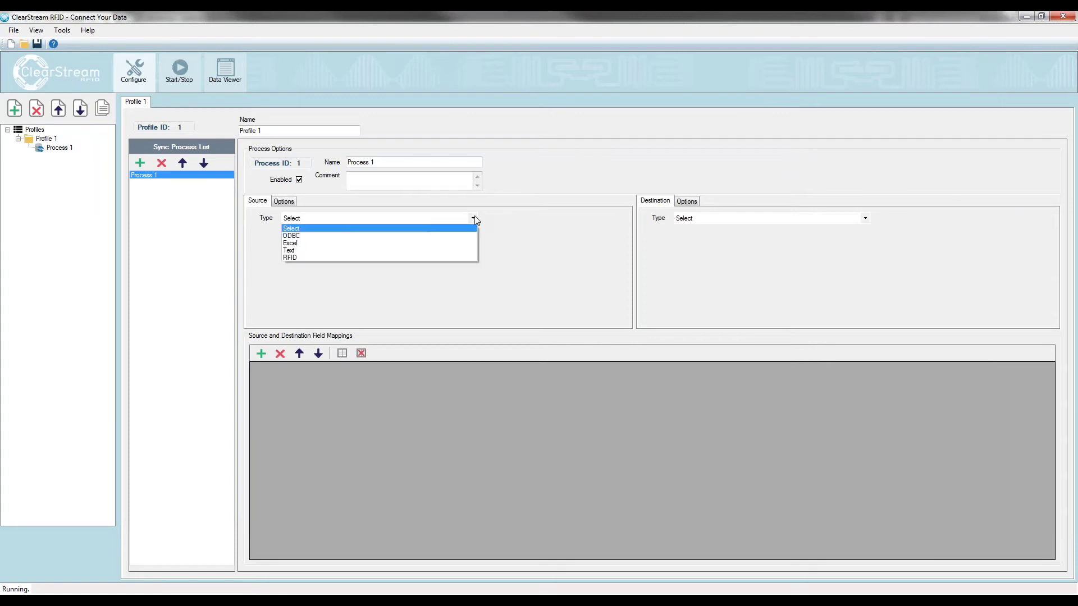
left_click(320, 257)
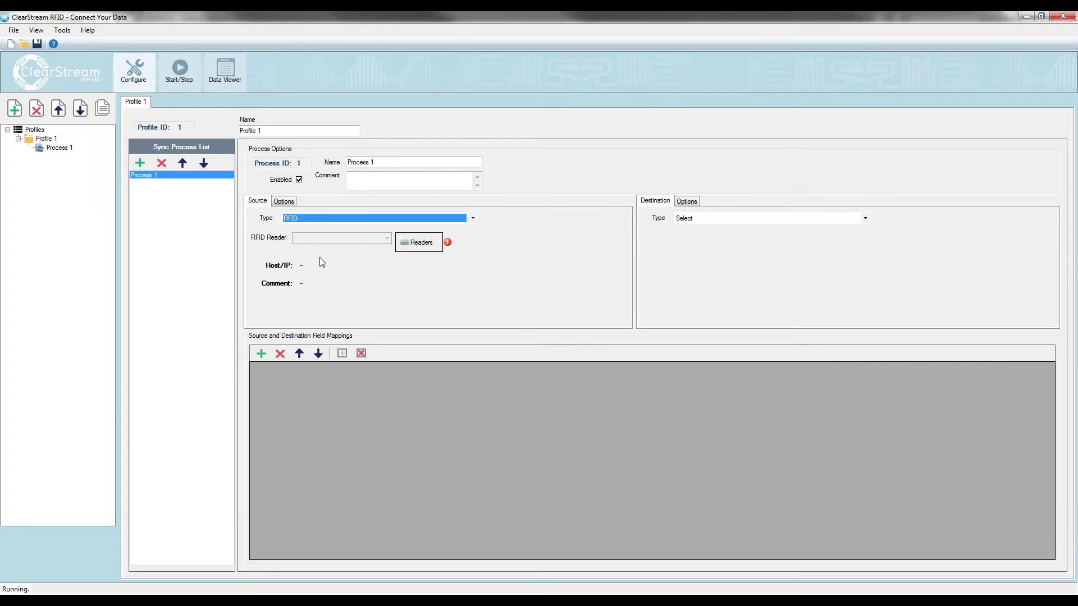
left_click(761, 221)
left_click(703, 237)
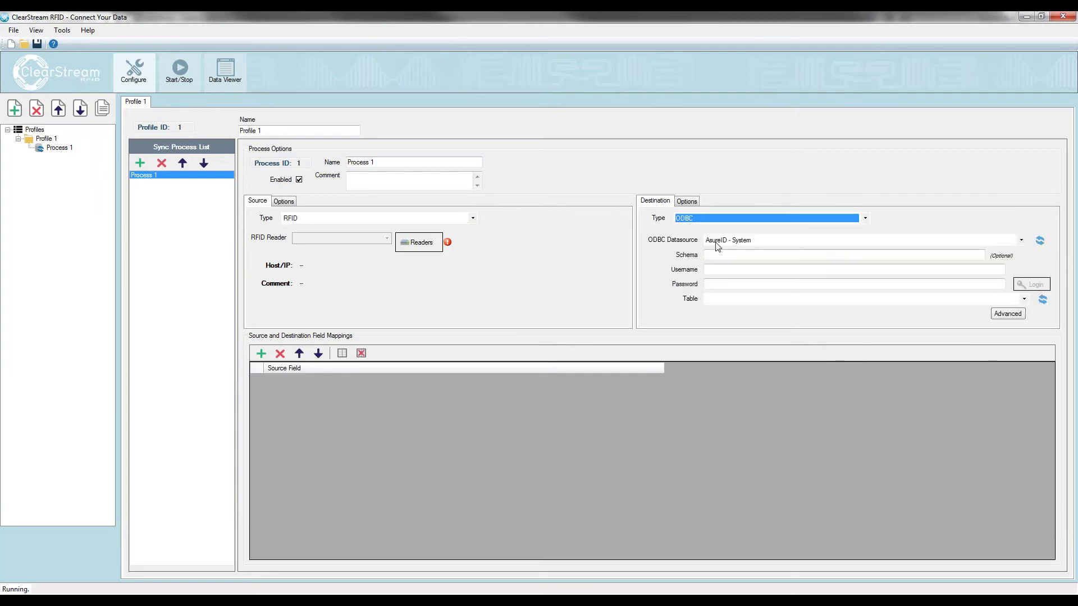
left_click(751, 241)
left_click(756, 294)
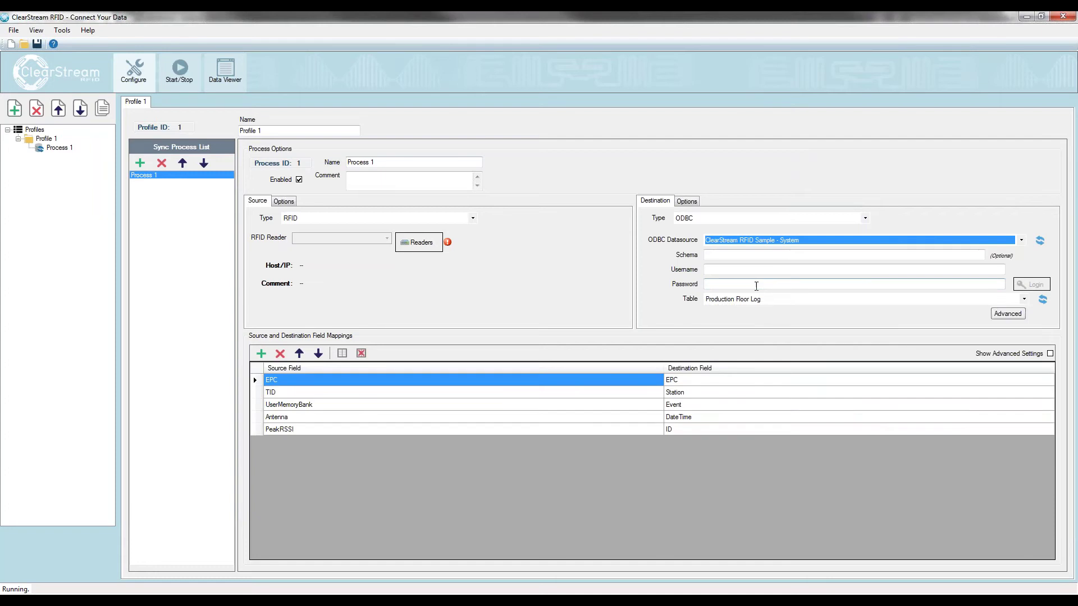
left_click(859, 298)
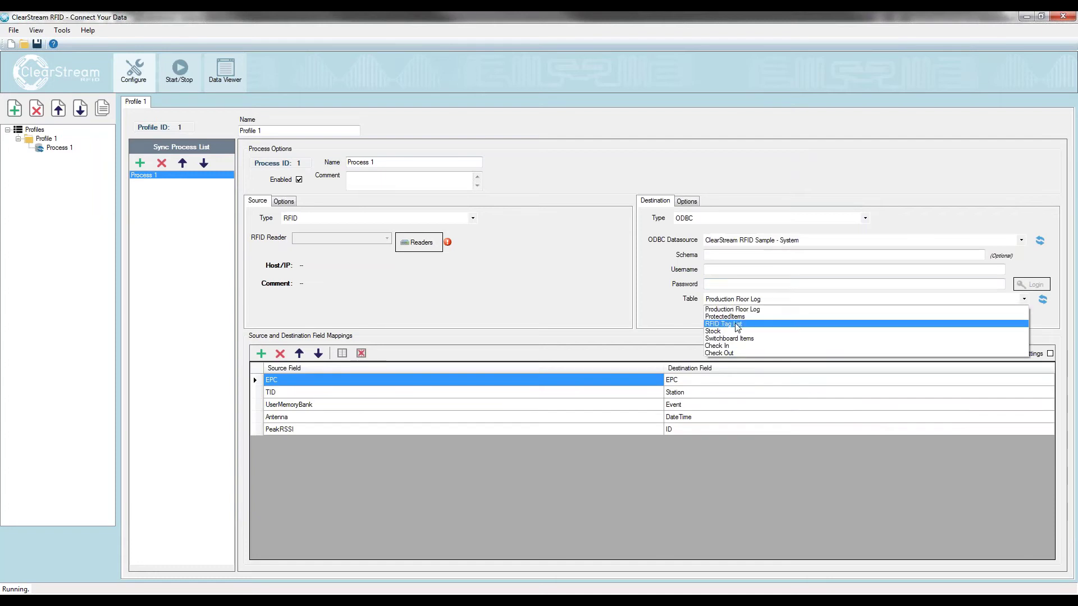
left_click(730, 323)
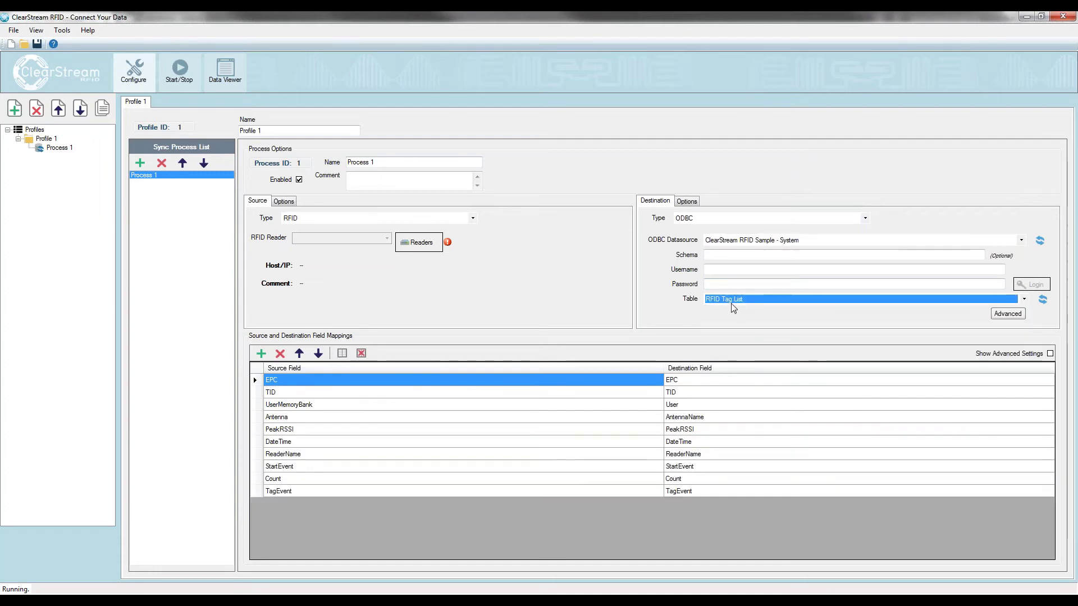
Step: Add an emulated fixed RFID reader with one antenna as the source, and check its scanning settings
left_click(418, 242)
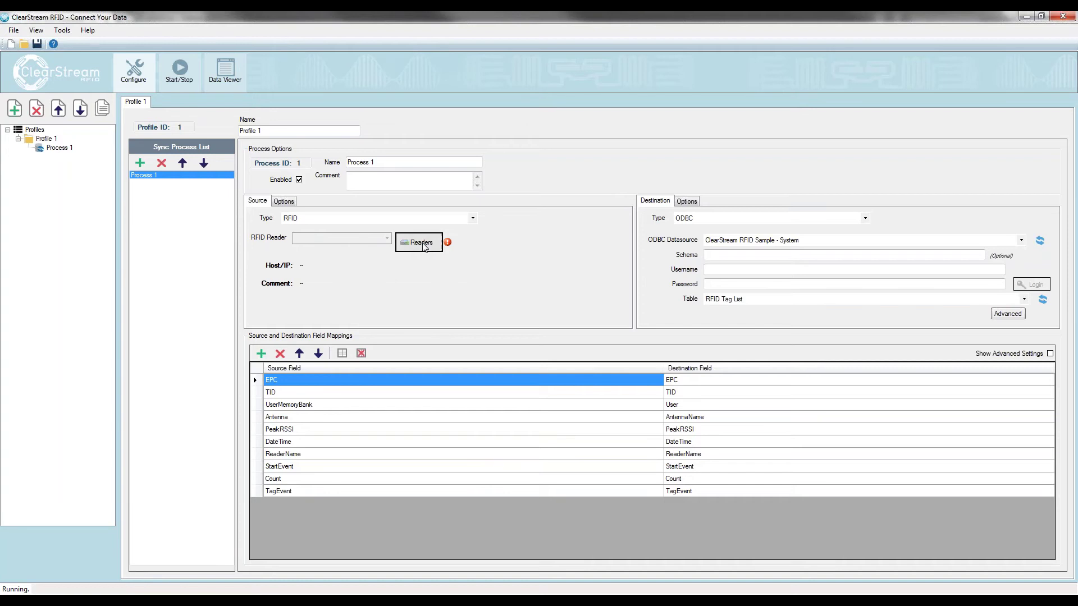
left_click(339, 134)
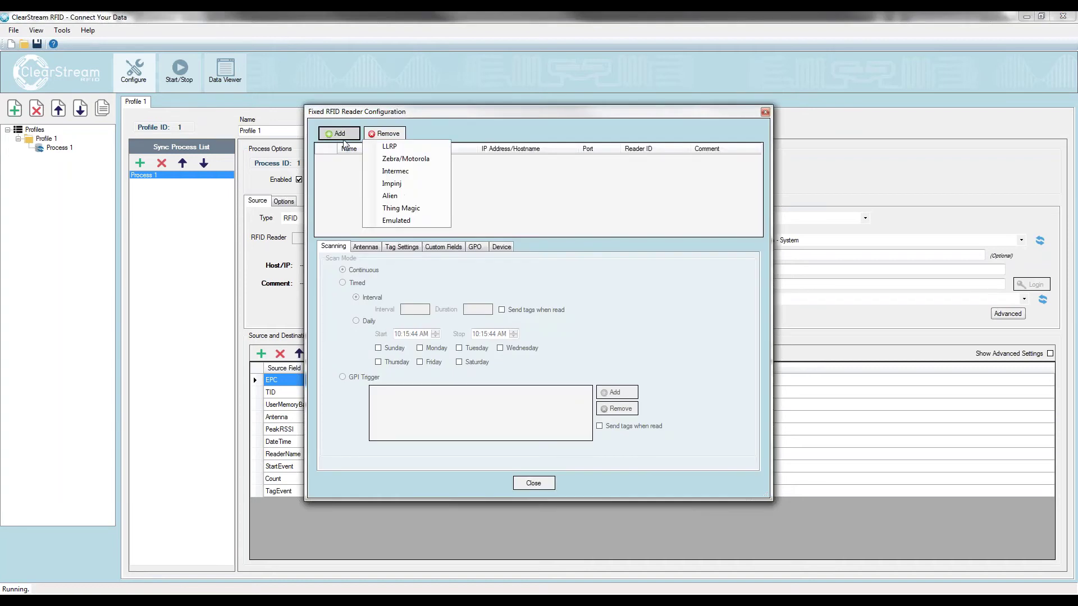
left_click(395, 220)
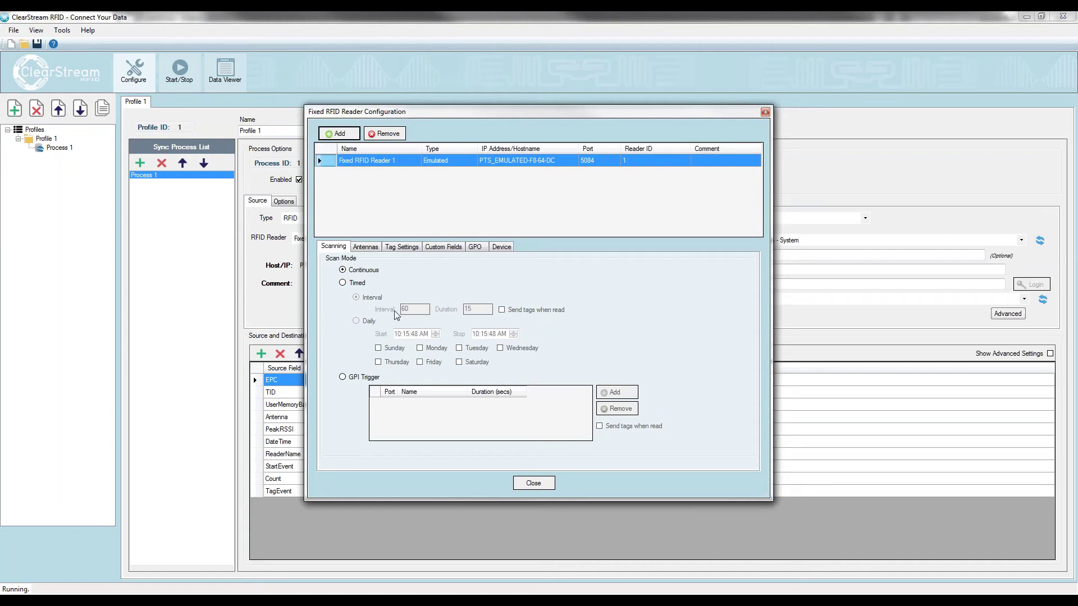
left_click(368, 247)
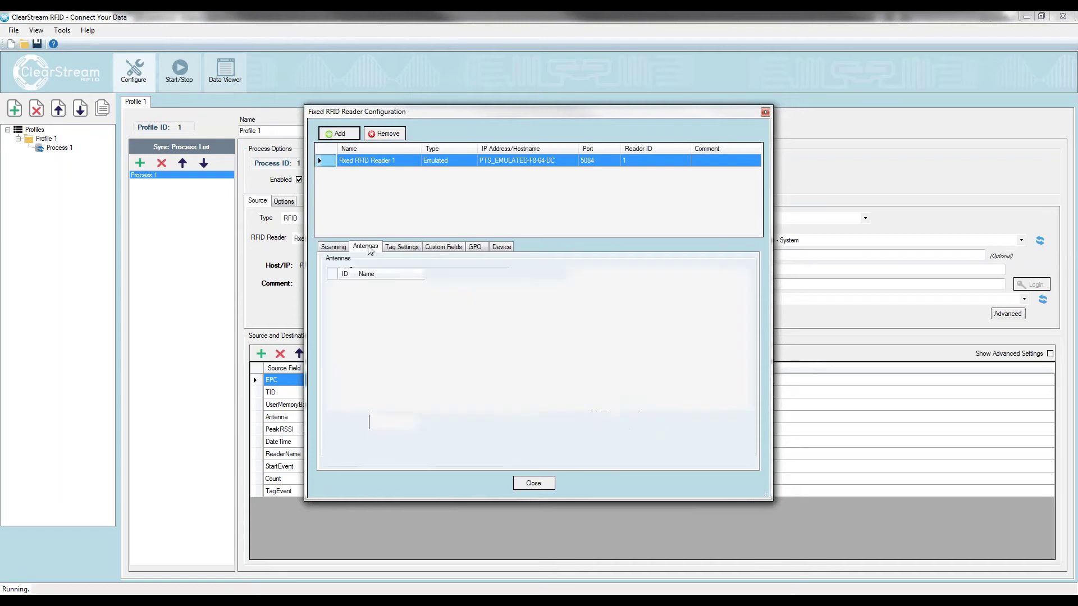
left_click(350, 423)
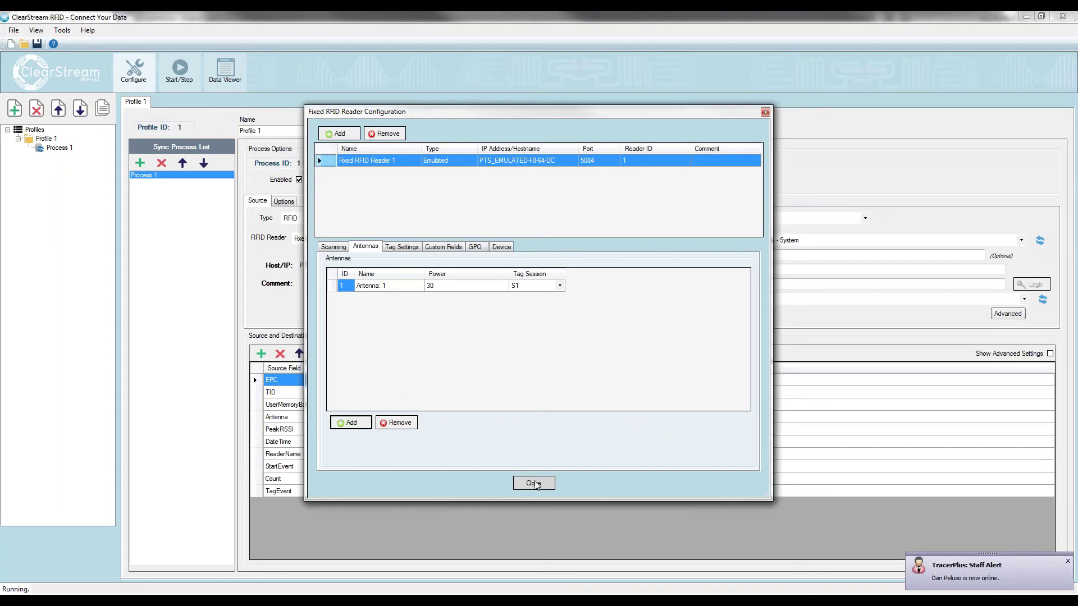
left_click(324, 247)
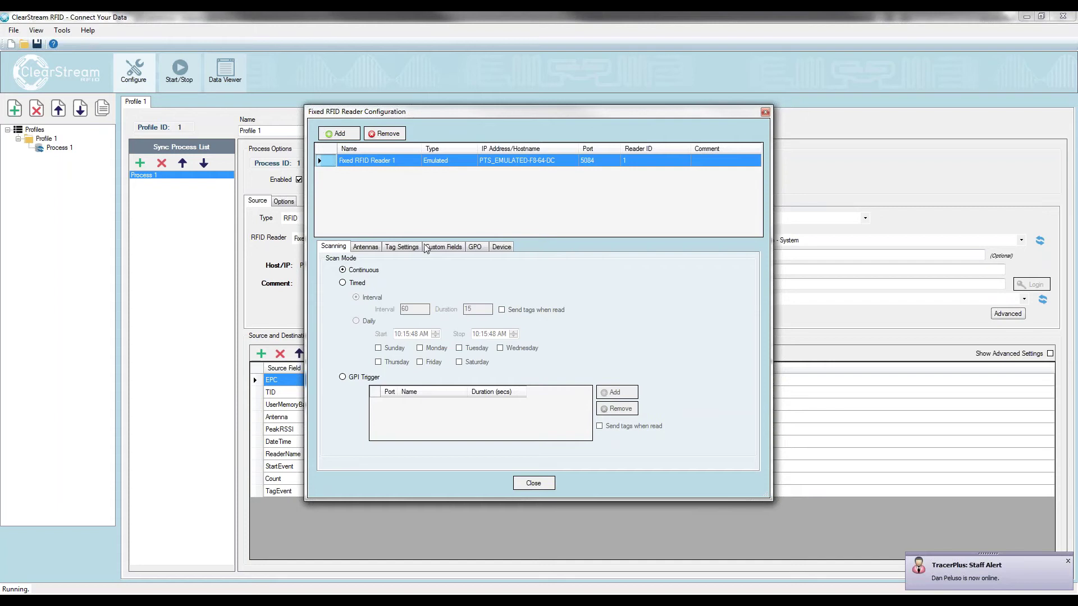
key("Escape")
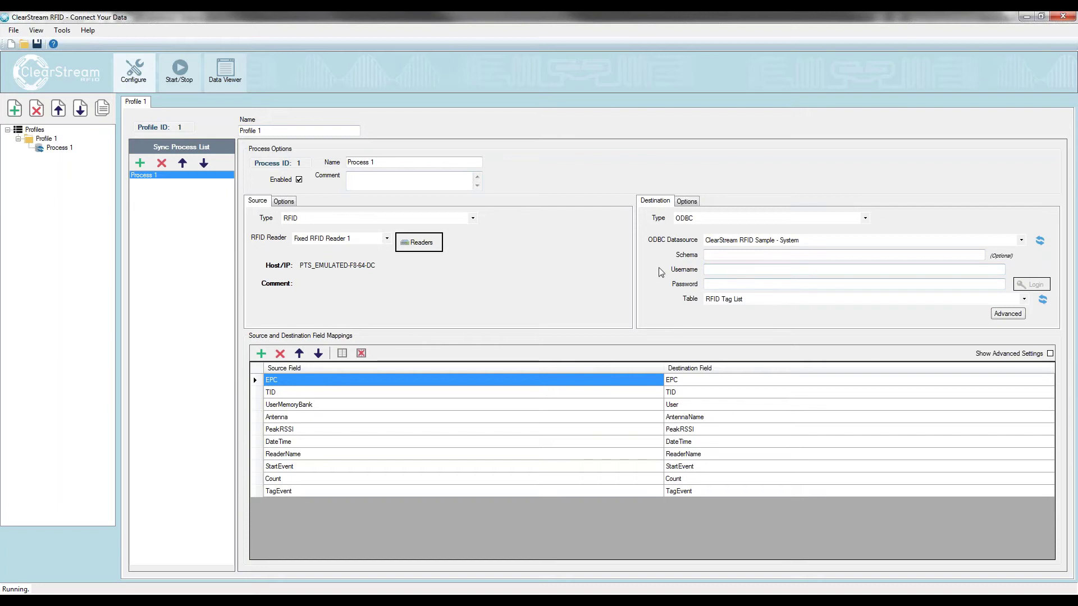
Step: Save the project as 2017Webinar
left_click(37, 44)
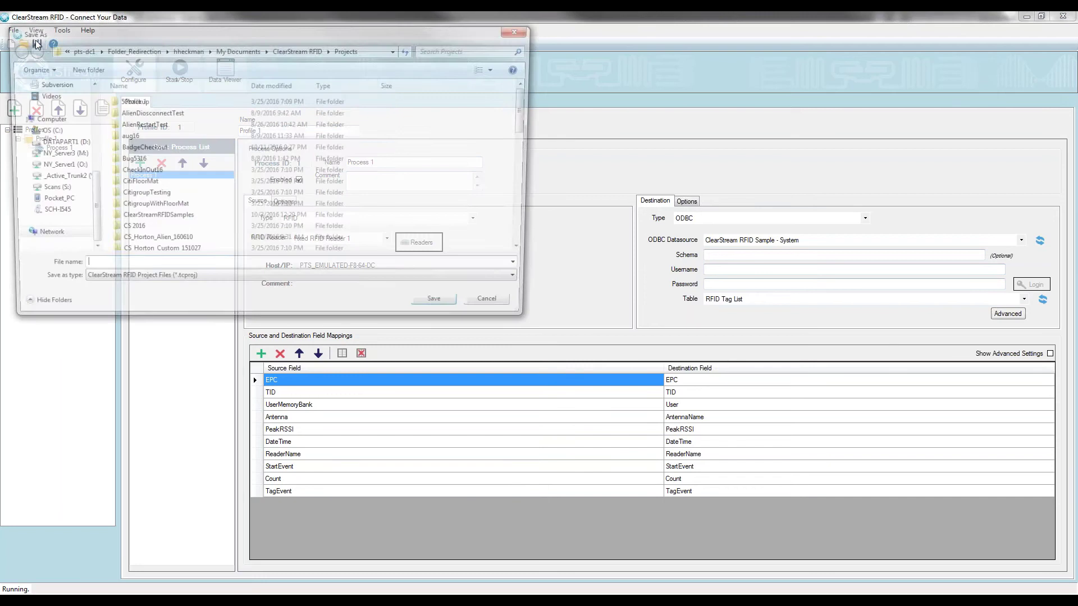
type("20")
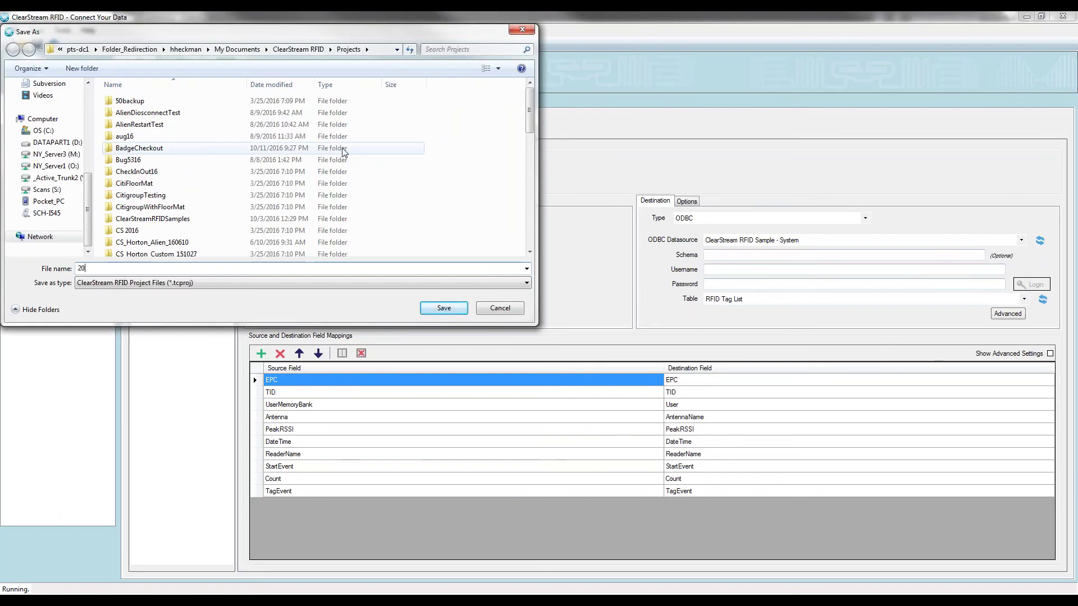
type("17WEbinar")
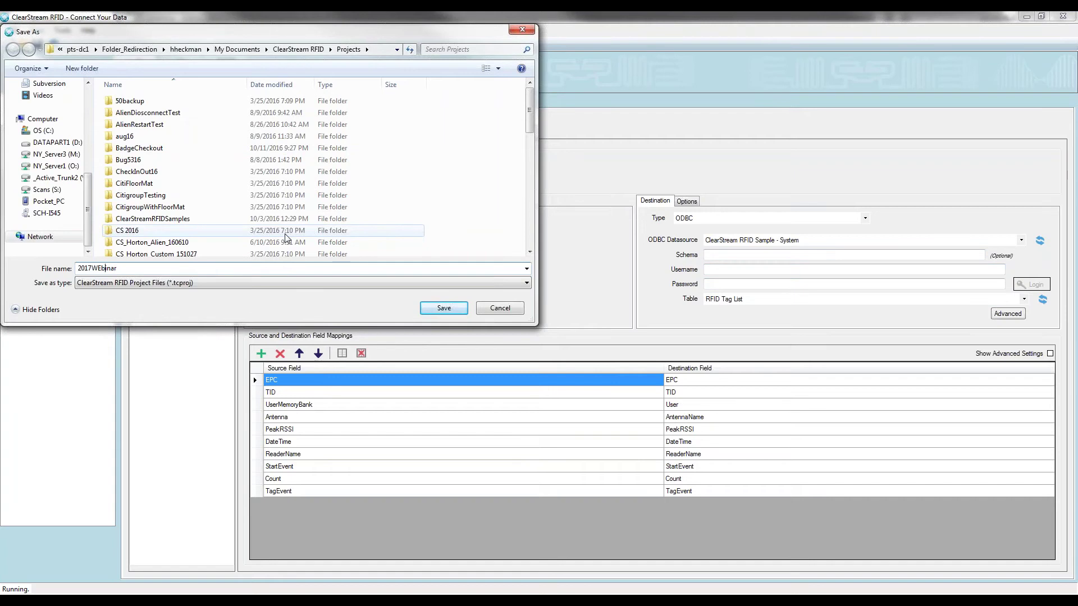
key("Left")
key("Left")
key("Left")
key("Left")
key("Left")
type("e")
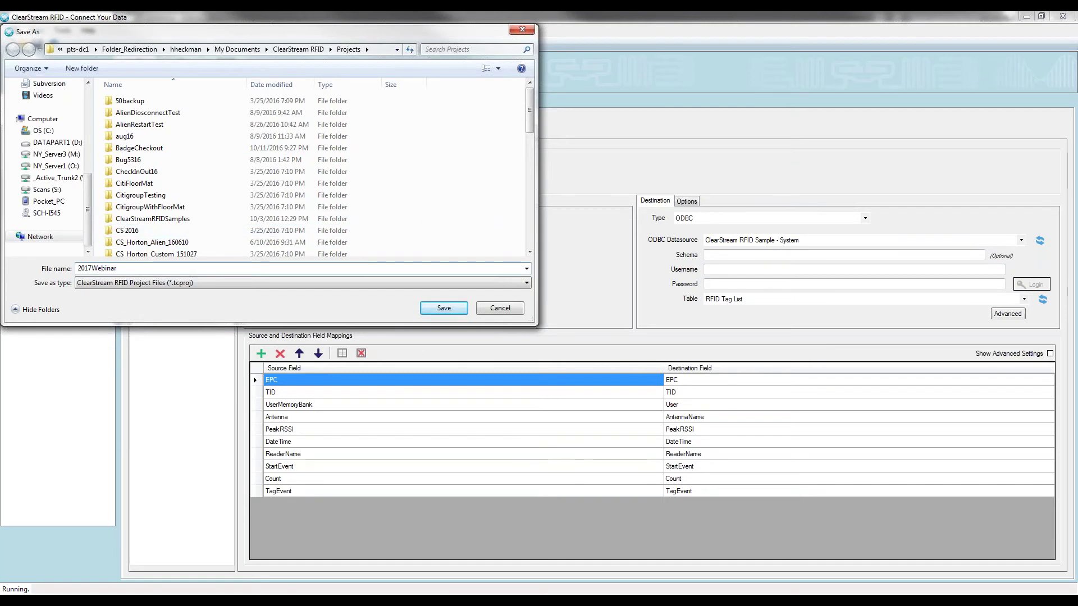
left_click(441, 309)
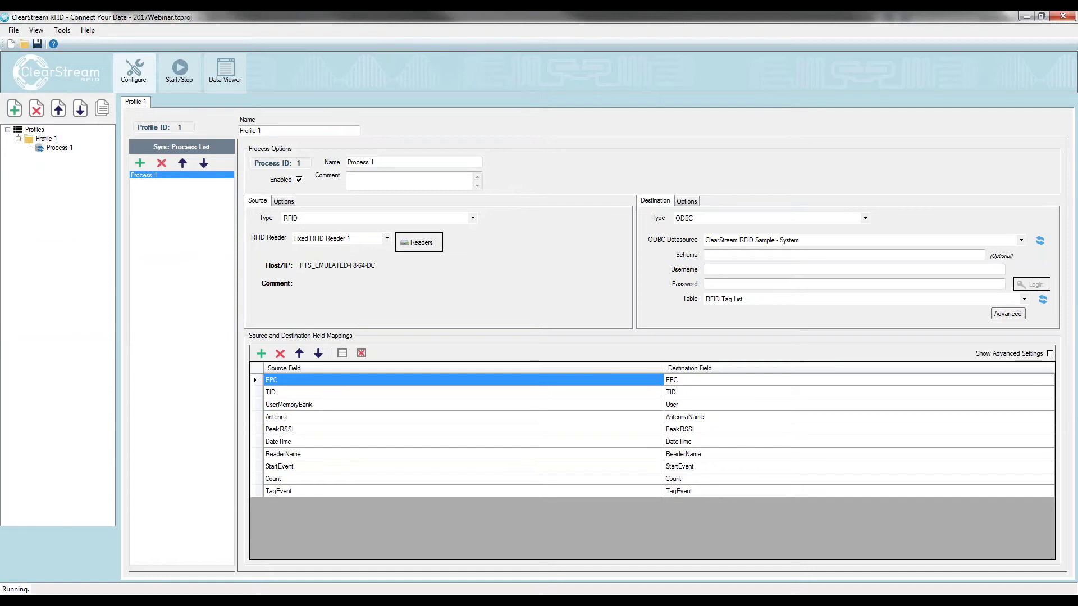
Step: Switch to the ClearStreamRFID_Samples database in Access and refresh the RFID Tag List table to check its records
key("alt+Tab")
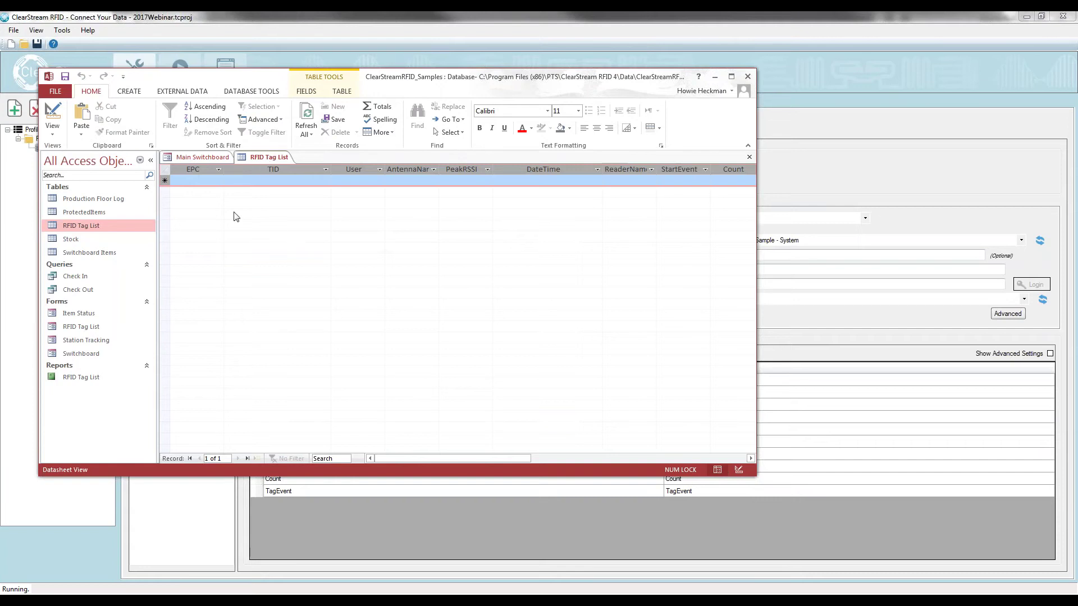
left_click(306, 119)
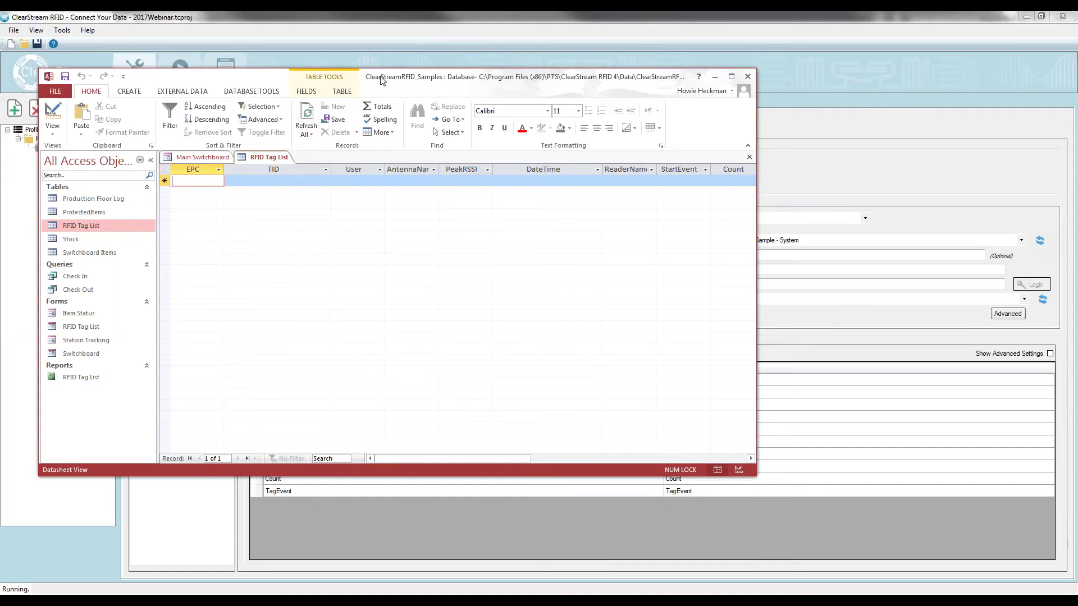
Step: Return to ClearStream RFID, show the Start/Stop page, and move the Virtual Site Survey window clear of the reader start controls
key("alt+Tab")
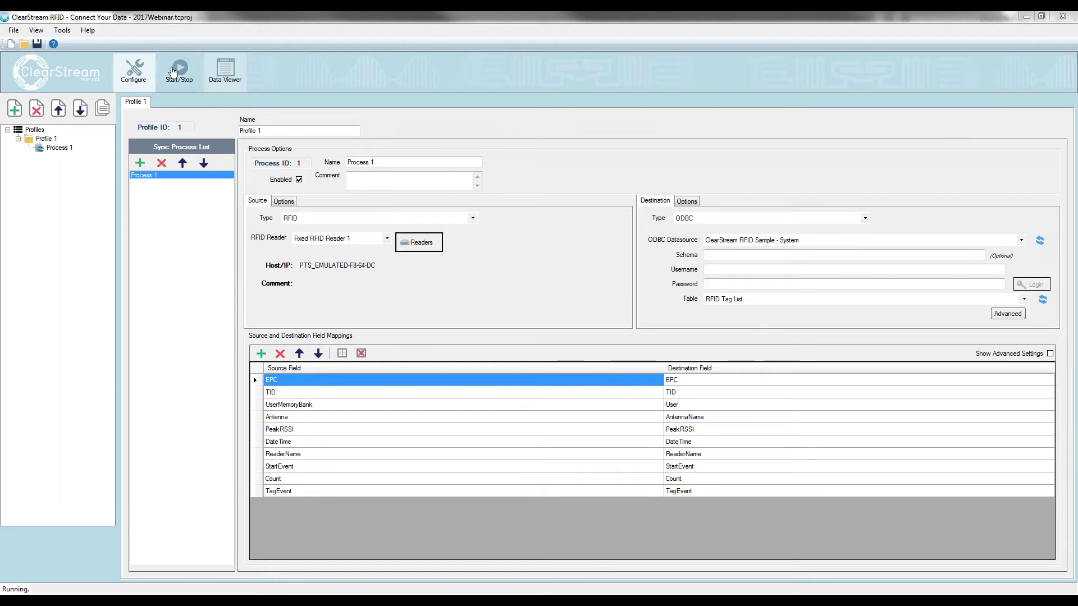
left_click(173, 71)
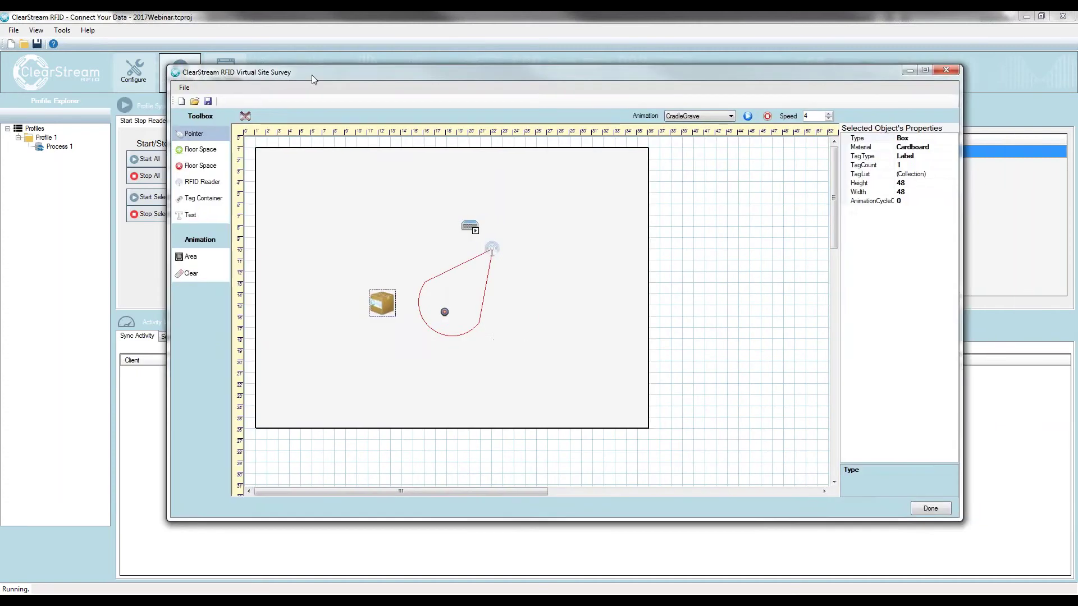
left_click_drag(311, 76, 371, 77)
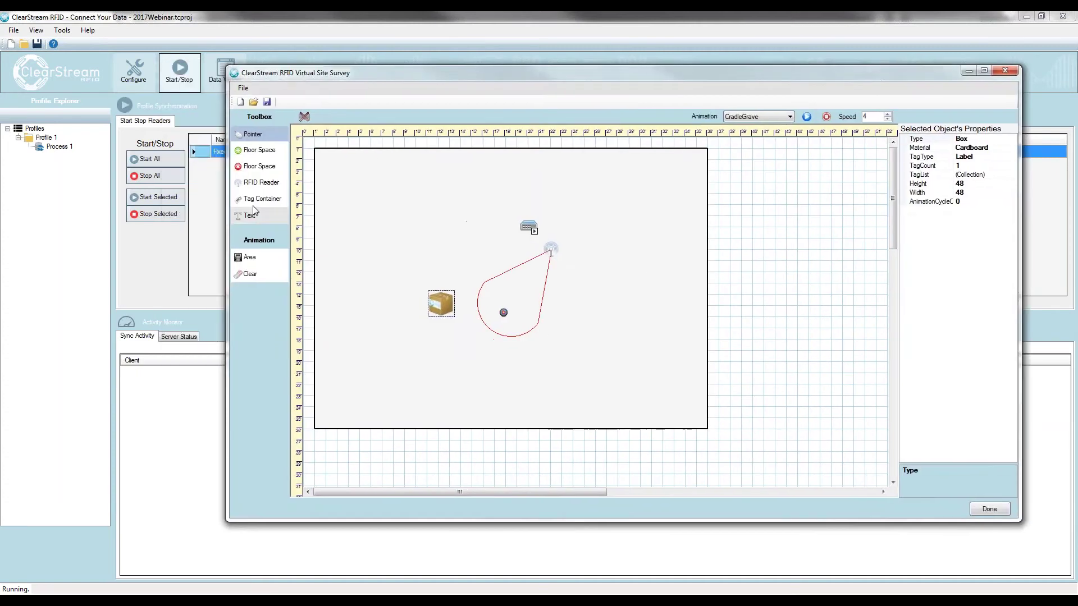
Step: Start the emulated reader, check the RFID Tag List table in Access, and move the cardboard box into the antenna's read zone
left_click_drag(449, 83, 364, 75)
left_click(896, 105)
left_click(1066, 169)
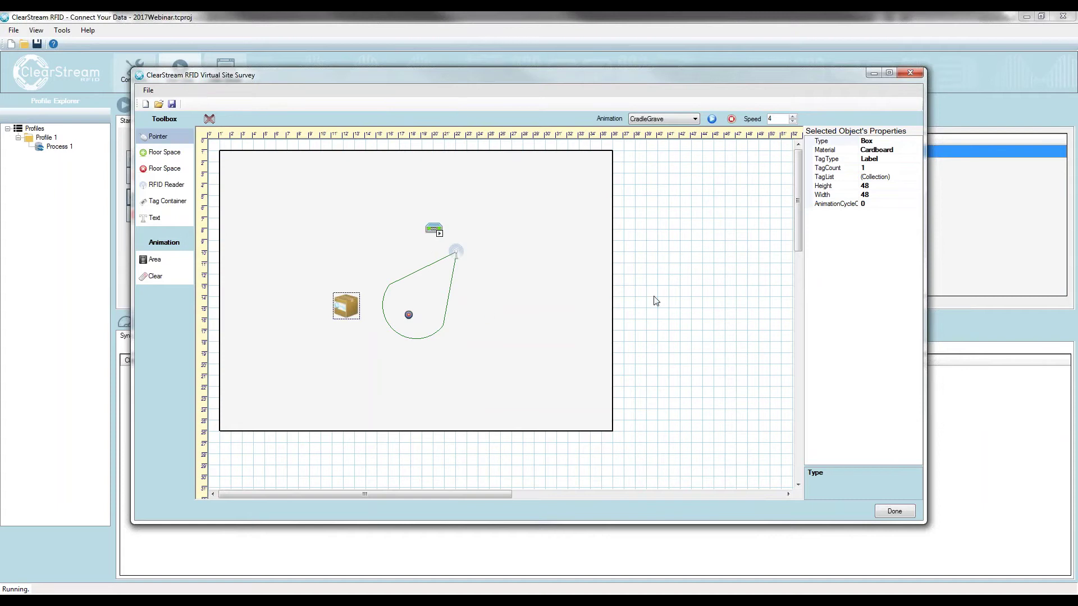
key("alt+Tab")
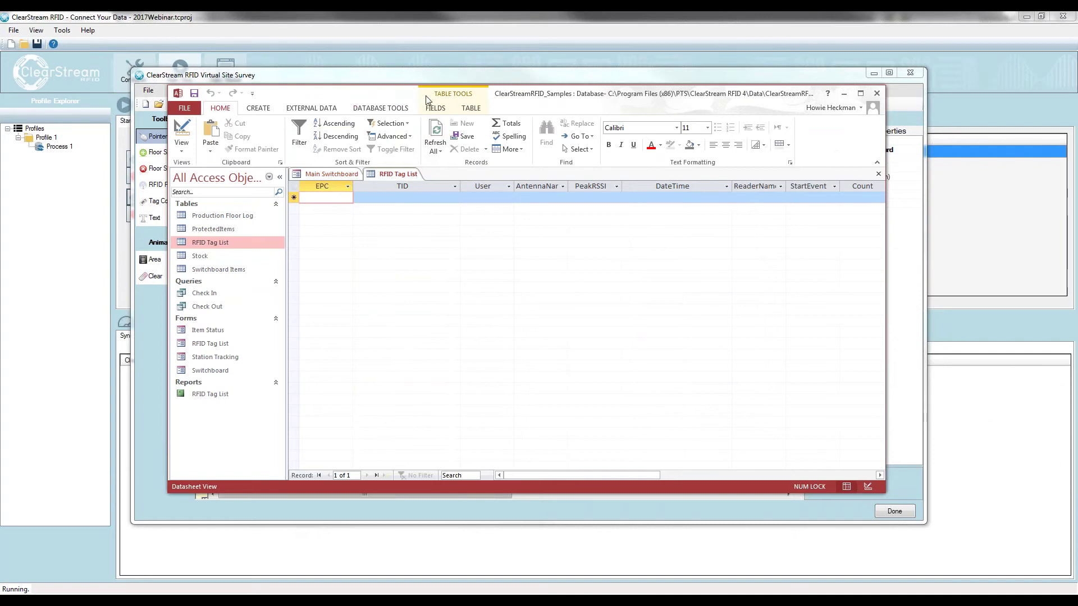
key("alt+Tab")
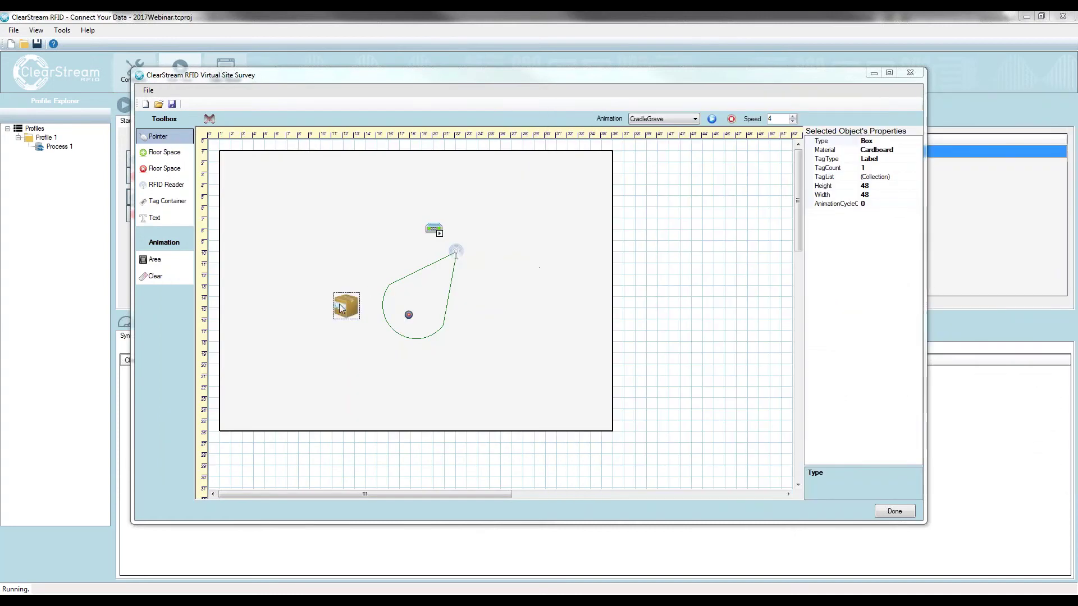
left_click_drag(342, 306, 347, 308)
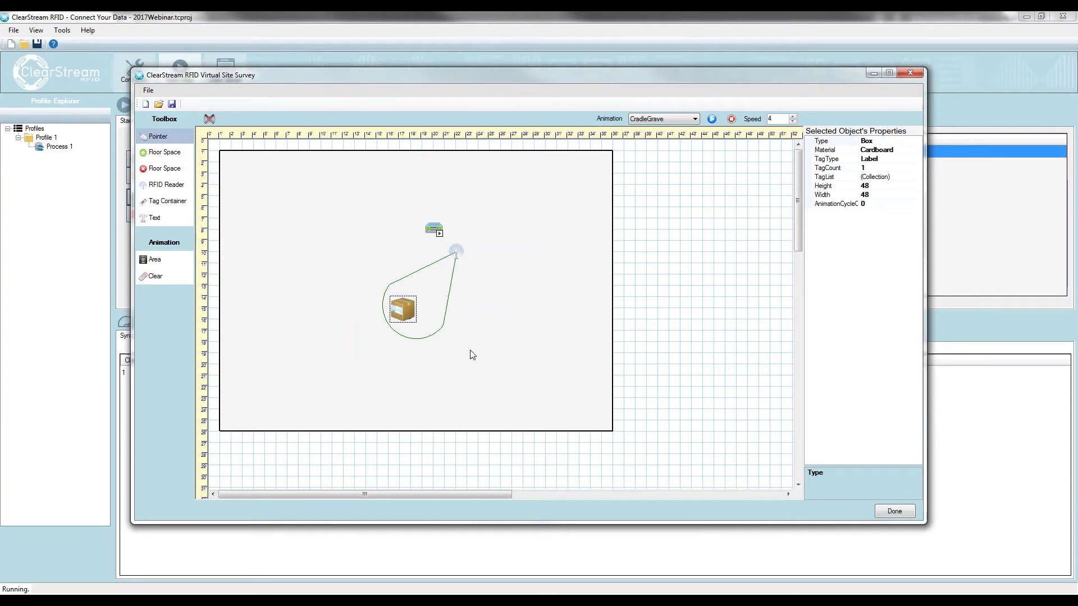
Step: Check the reader status and sync activity behind the Virtual Site Survey window, and stop the reader
left_click_drag(197, 74, 1019, 95)
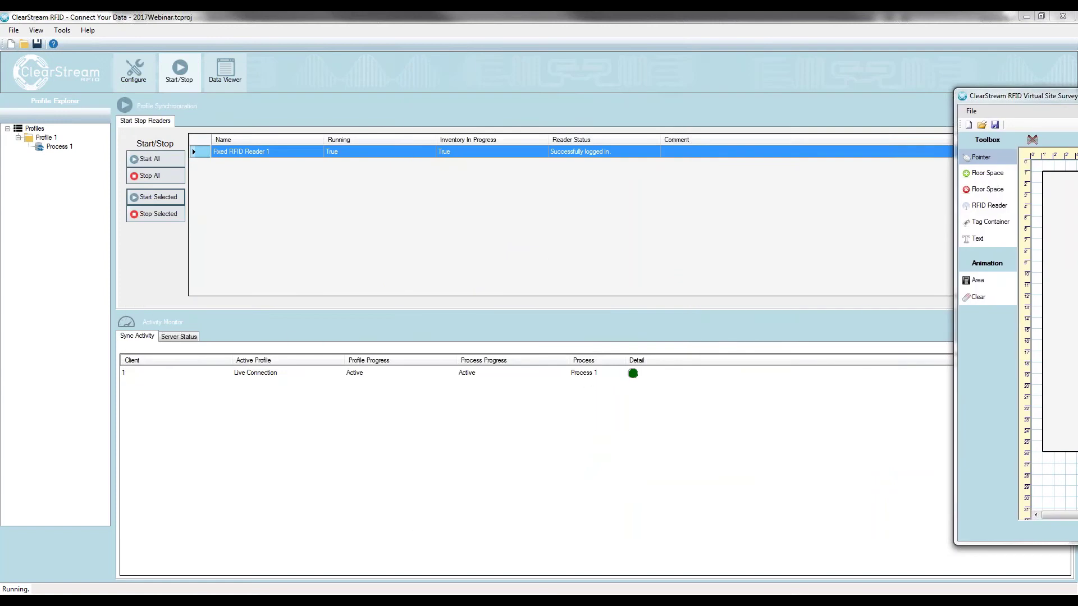
left_click_drag(1010, 95, 416, 69)
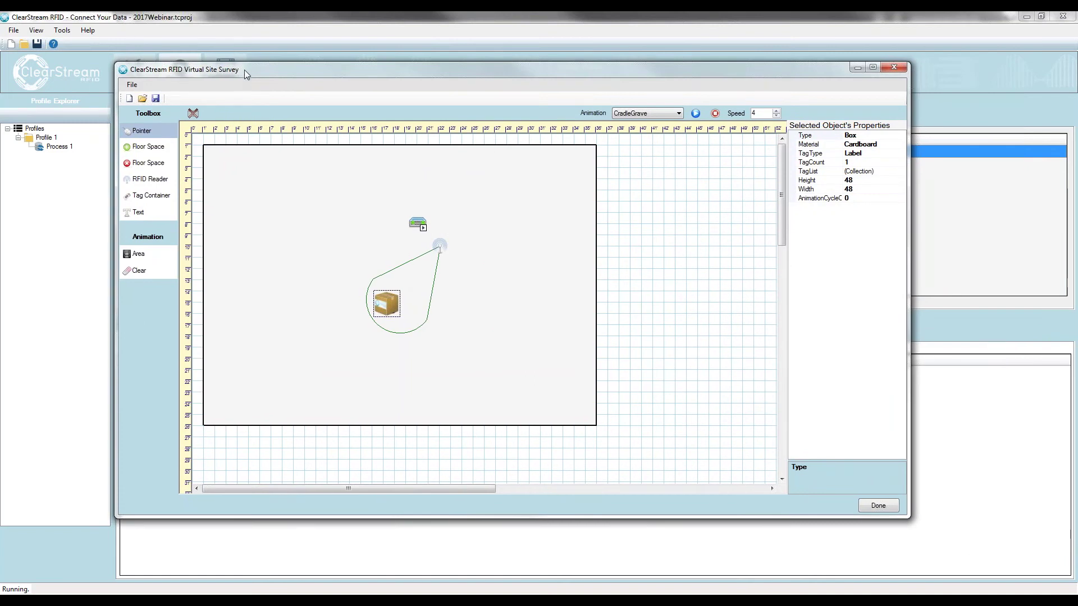
left_click(258, 57)
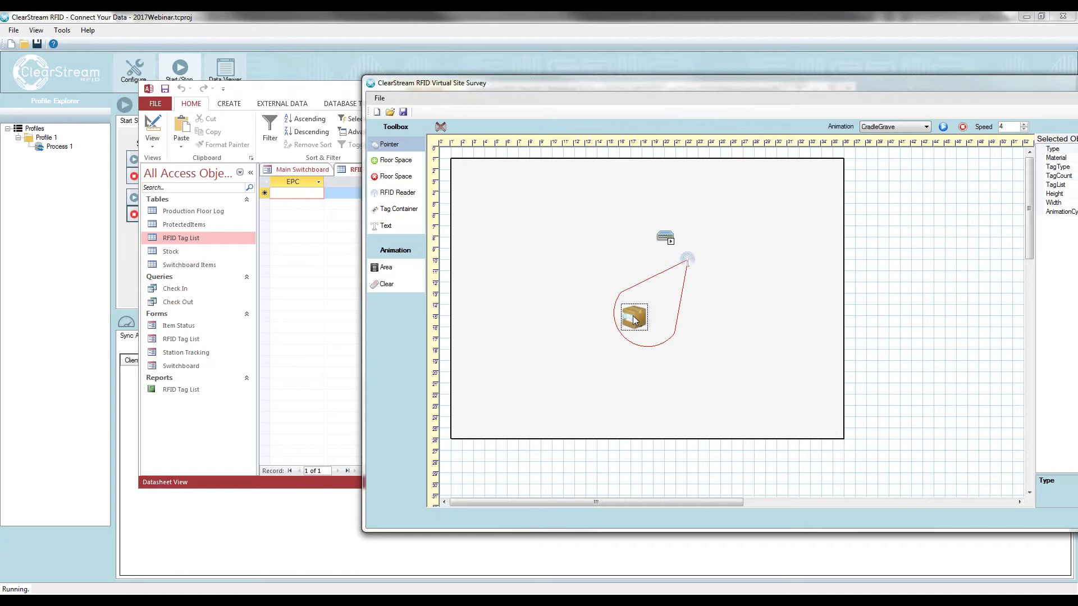
Step: Refresh the RFID Tag List table in Access, widen the EPC column slightly, and review the recorded tag reads
left_click(584, 88)
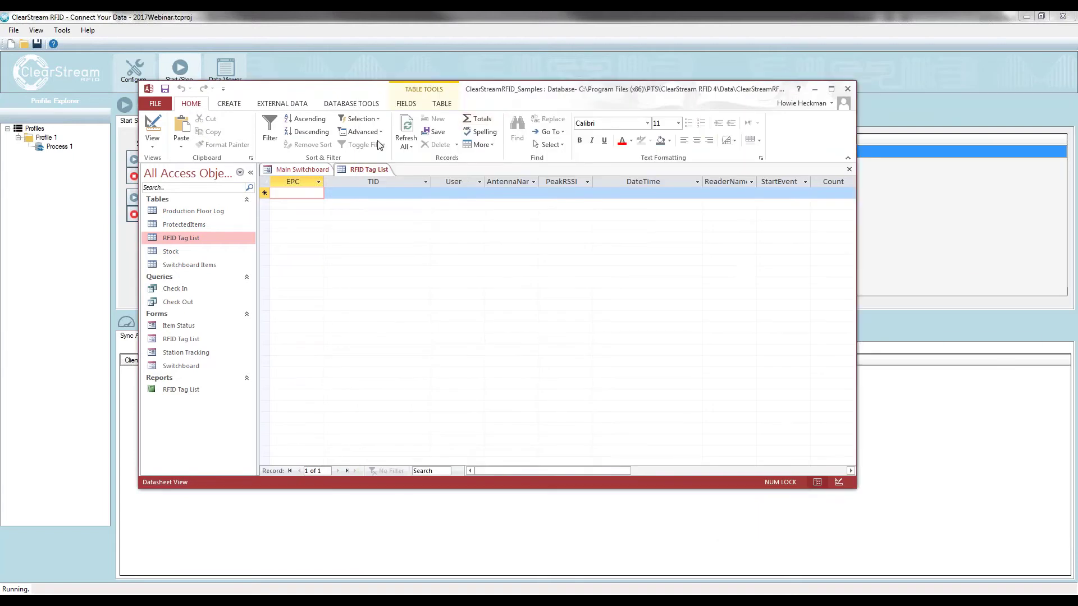
left_click(406, 132)
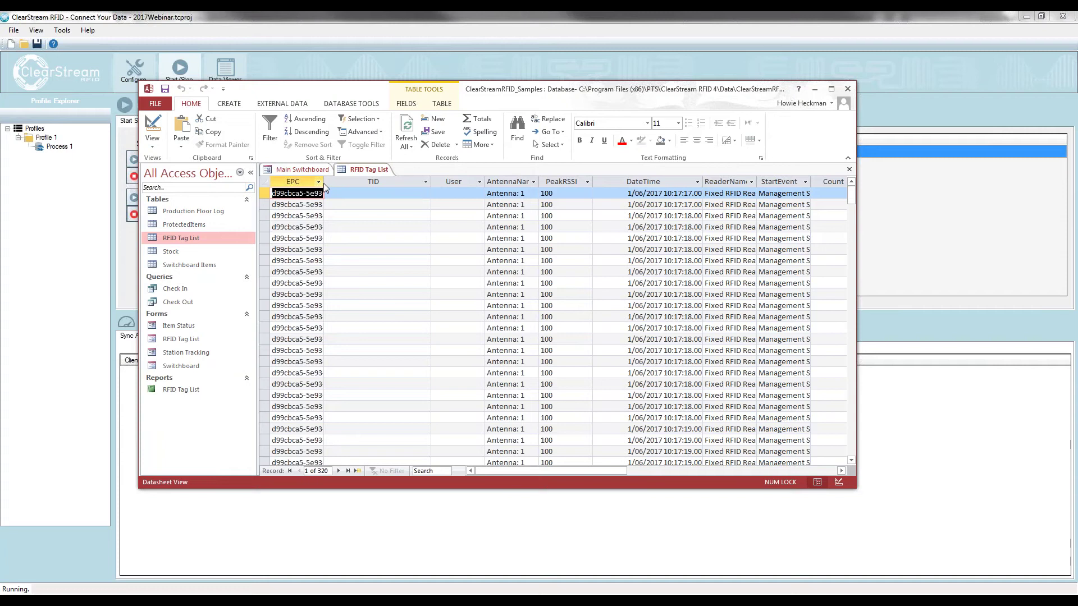
mouse_move(324, 182)
left_mouse_down()
mouse_move(428, 180)
mouse_move(335, 182)
left_mouse_up()
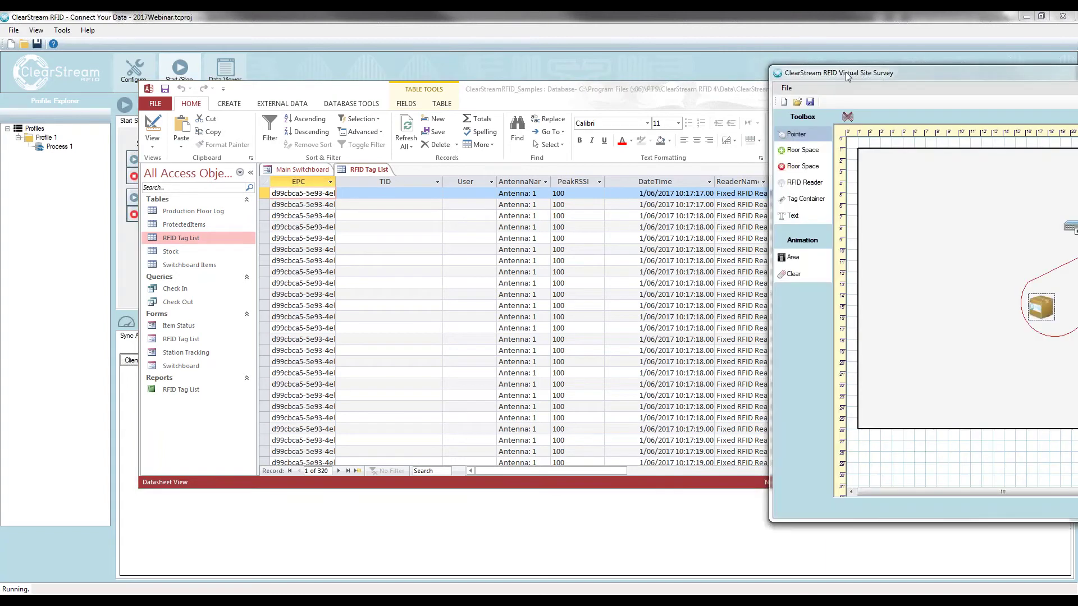
left_click_drag(942, 107, 348, 59)
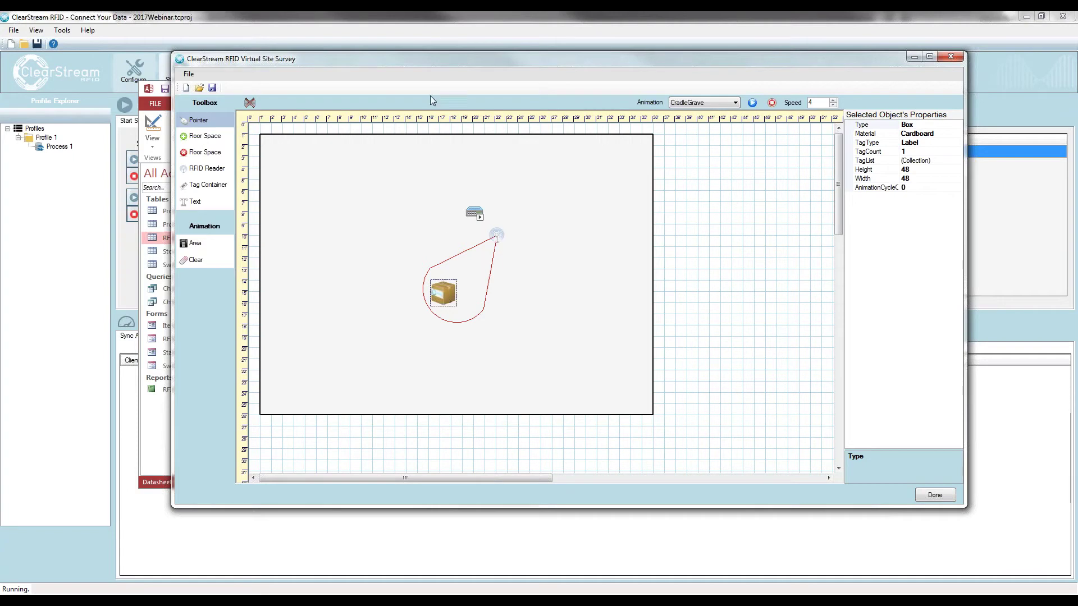
left_click_drag(436, 60, 1077, 63)
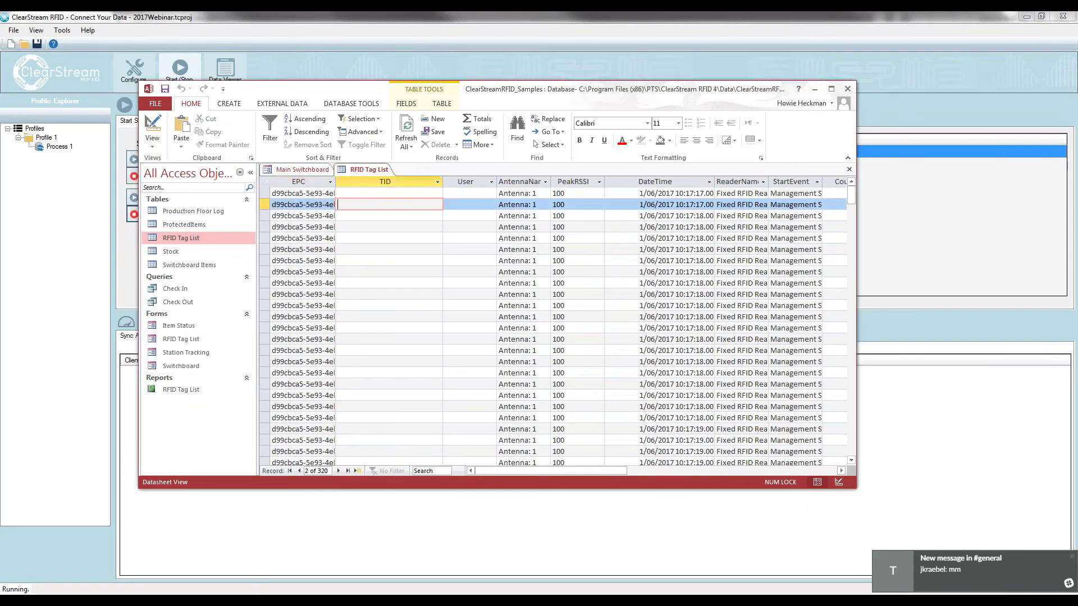
Step: Delete all records from the RFID Tag List table, refresh it, and clear the Access window out of view
left_click(397, 227)
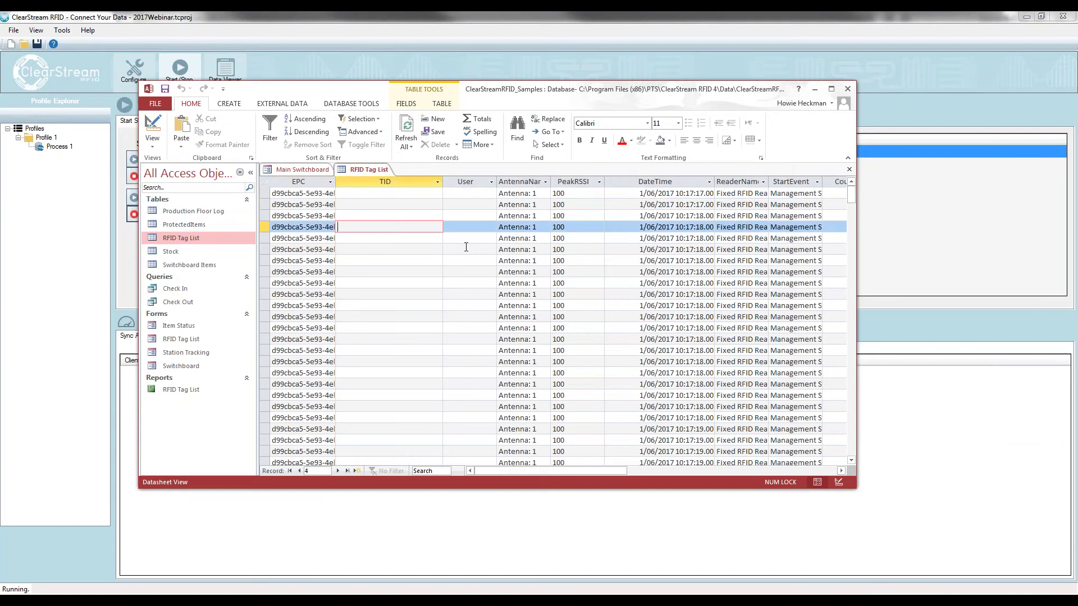
key("ctrl+a")
key("Delete")
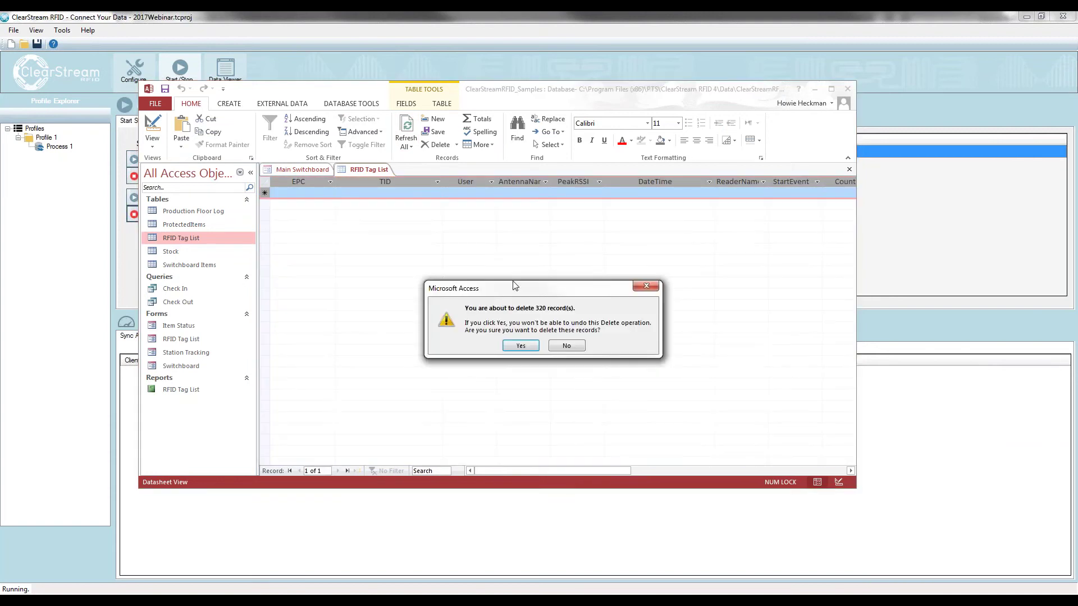
left_click(525, 344)
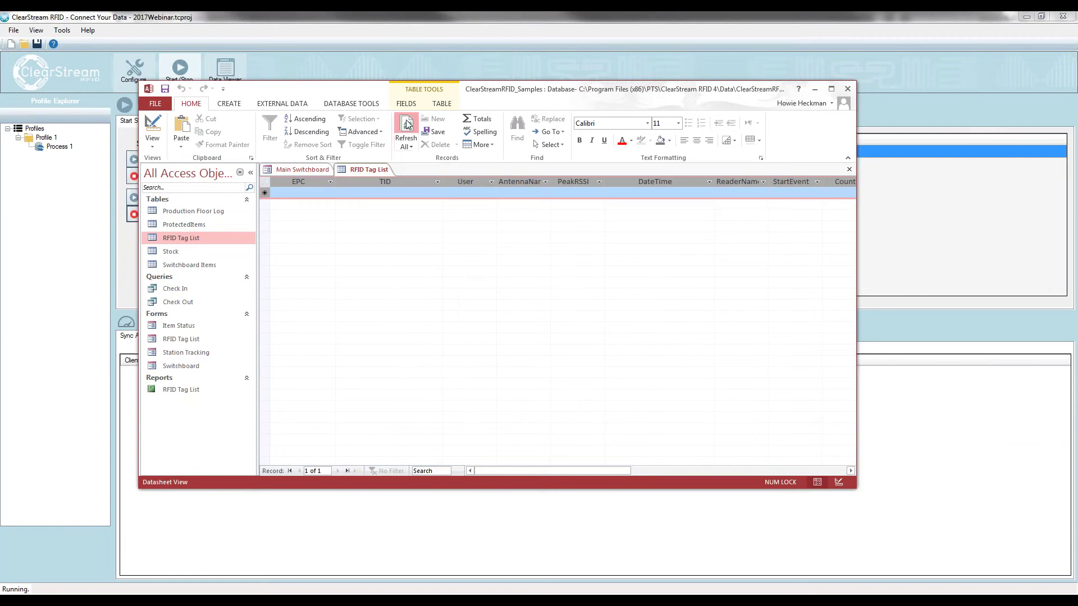
left_click(407, 124)
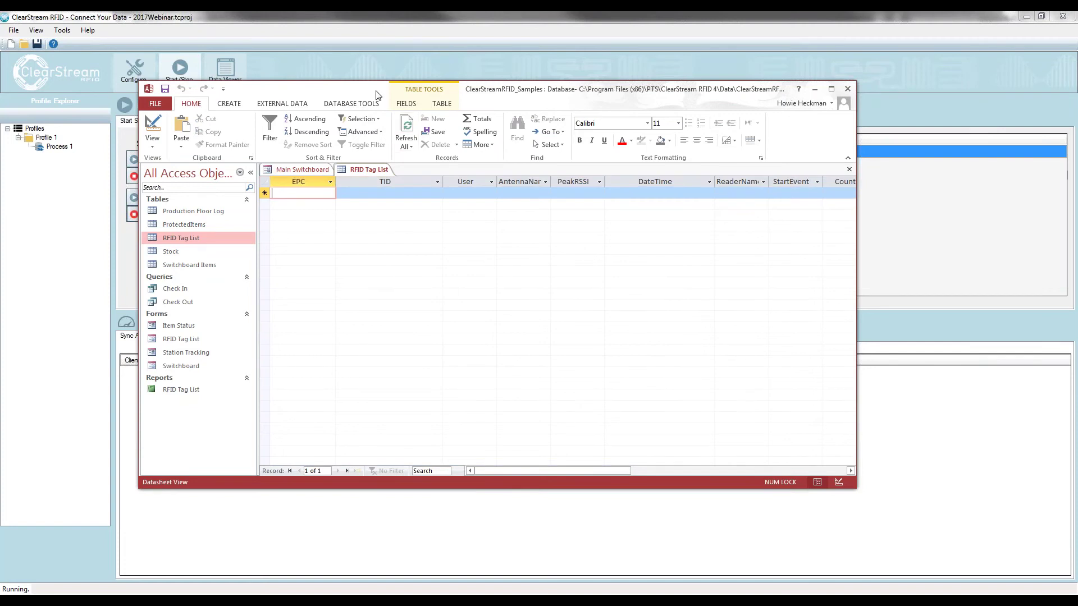
left_click(848, 89)
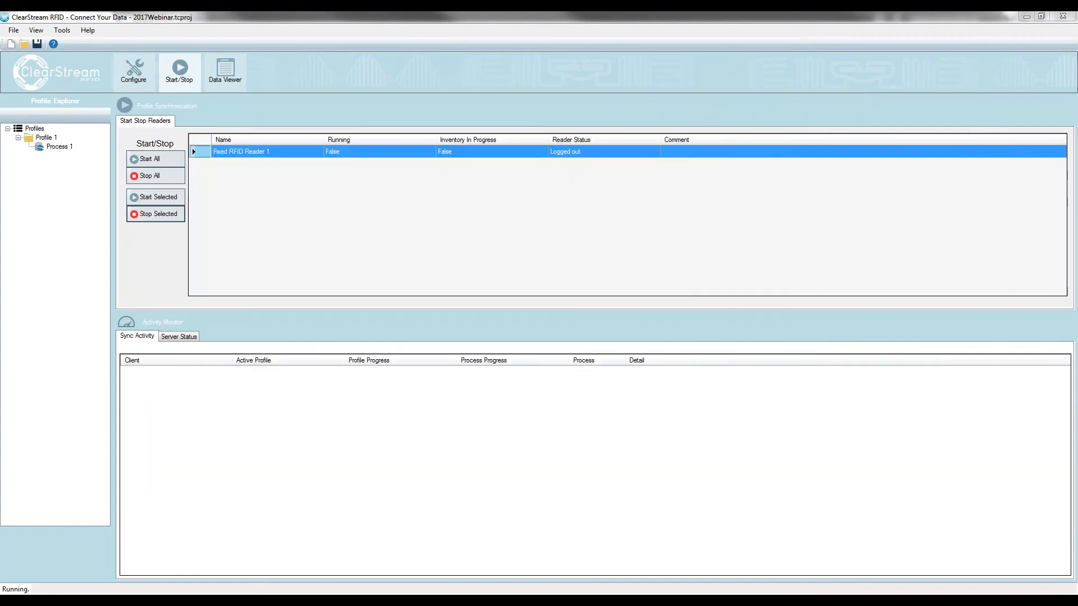
Step: Move the cardboard box out of the read zone in the Virtual Site Survey, and set that window aside
left_click_drag(1075, 72, 173, 57)
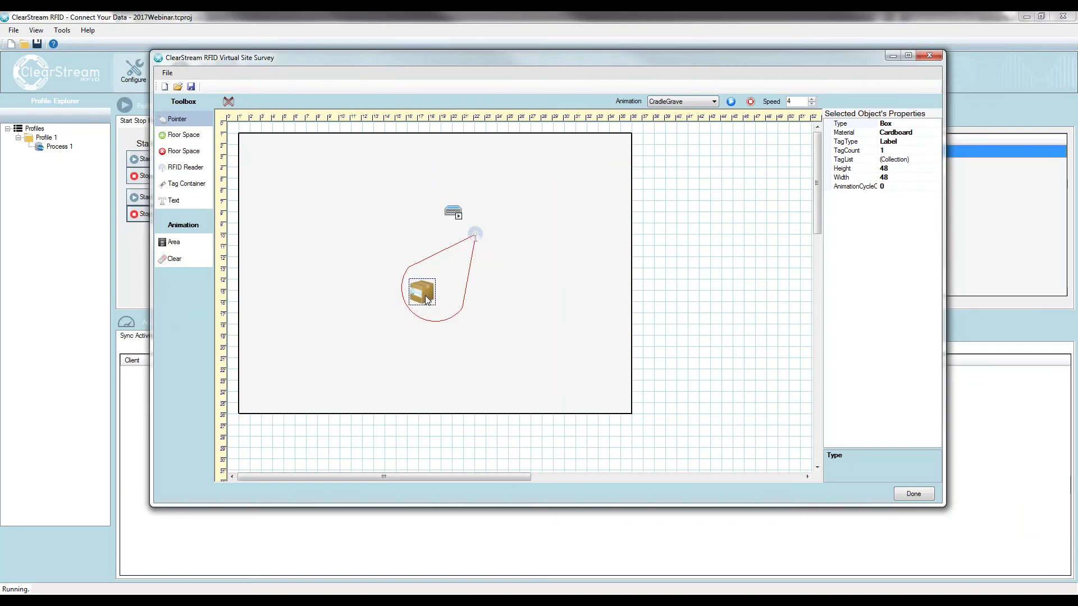
left_click_drag(426, 295, 338, 283)
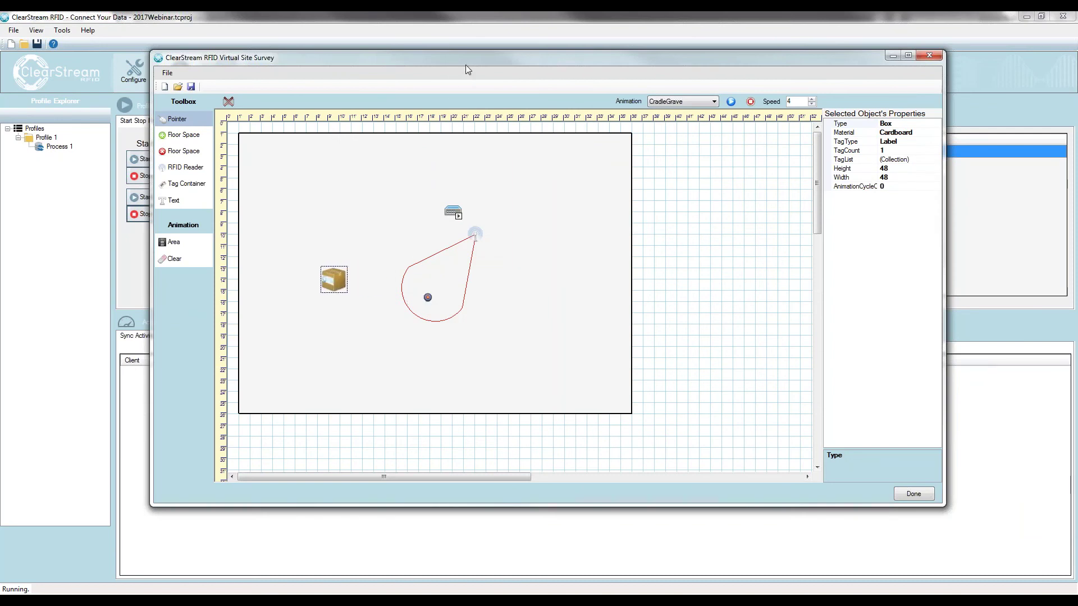
left_click_drag(466, 65, 1077, 65)
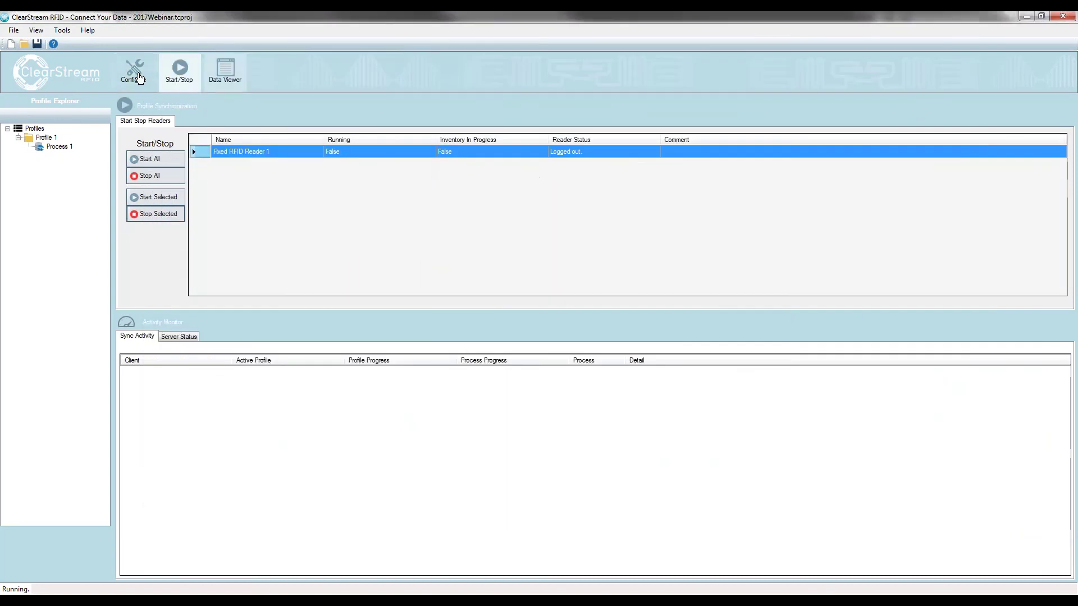
Step: Enable moderated tag reads in the tag settings of Fixed RFID Reader 1, with a timeout of 5000
left_click(135, 73)
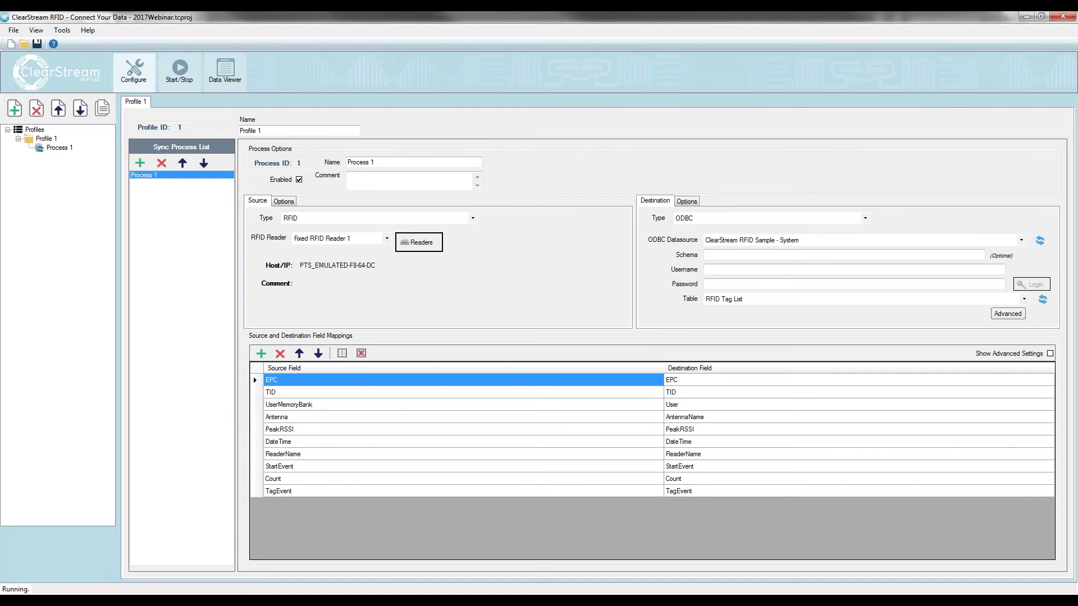
left_click(430, 242)
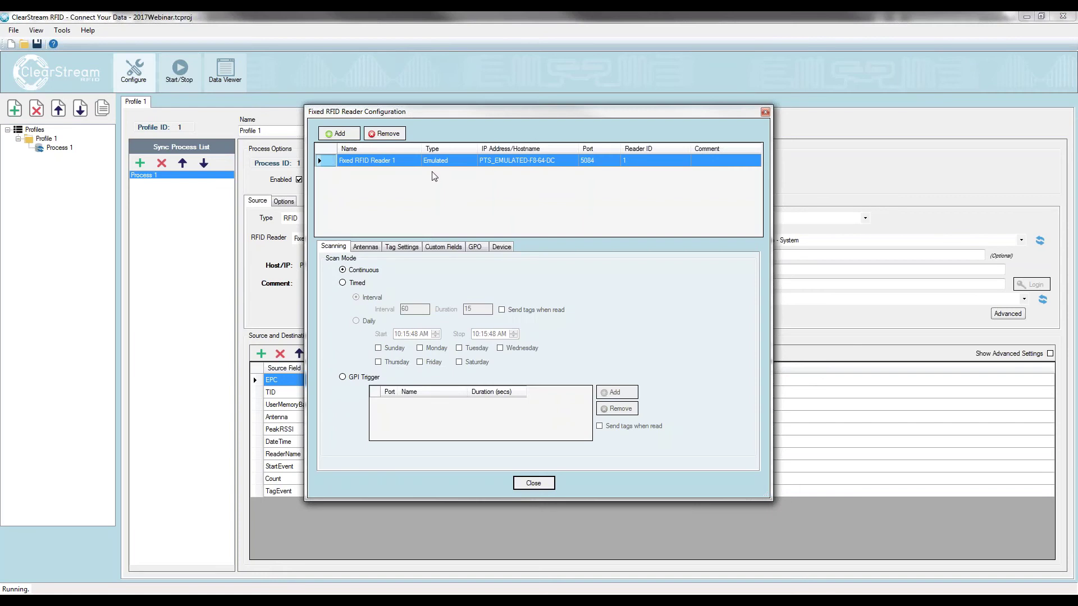
left_click(411, 247)
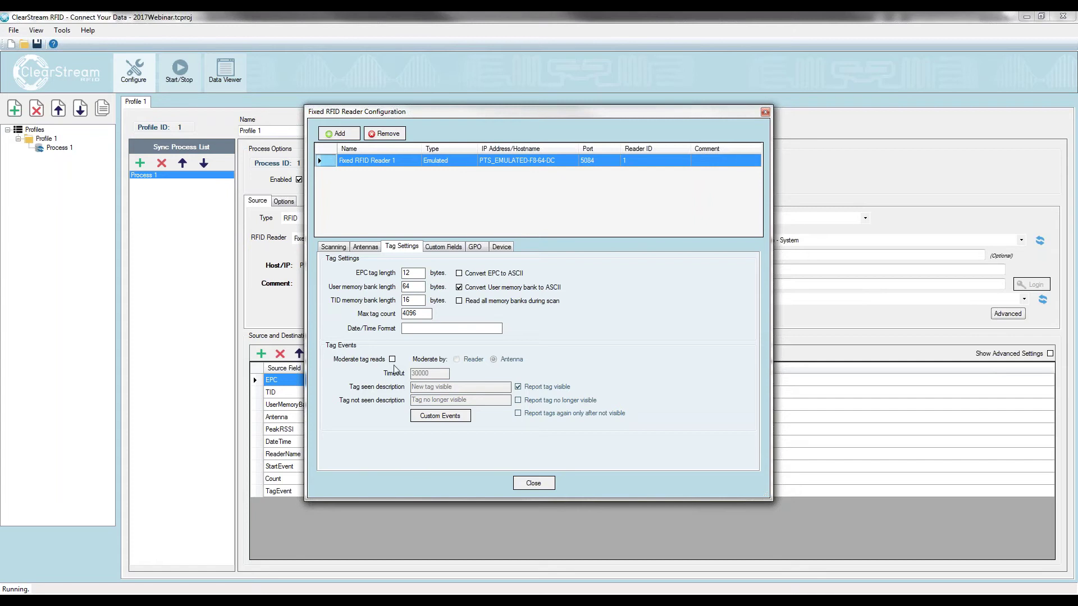
left_click(393, 359)
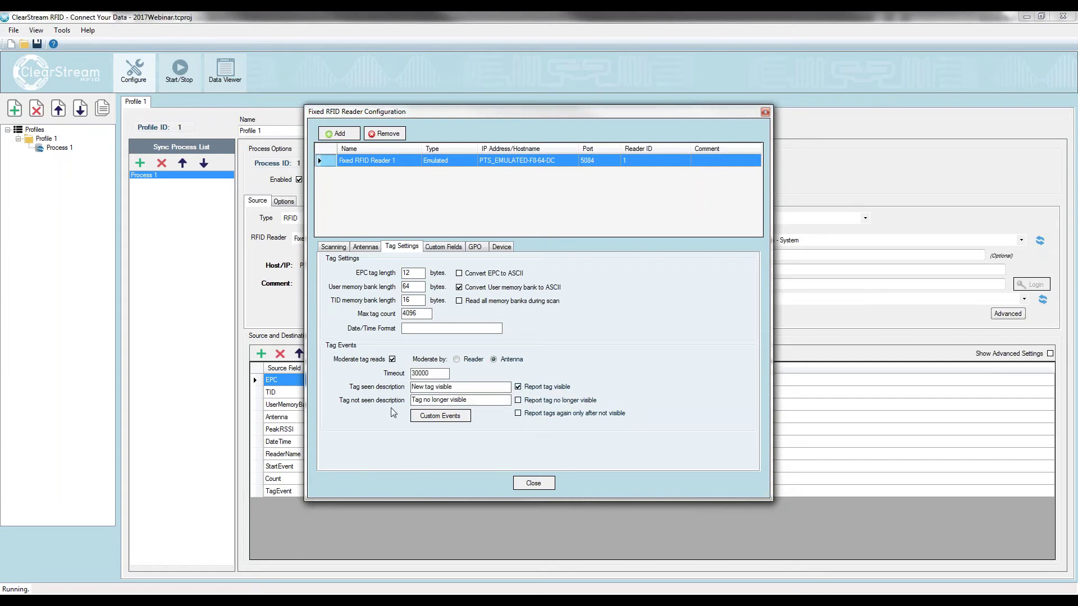
double_click(413, 373)
type("5000")
double_click(421, 374)
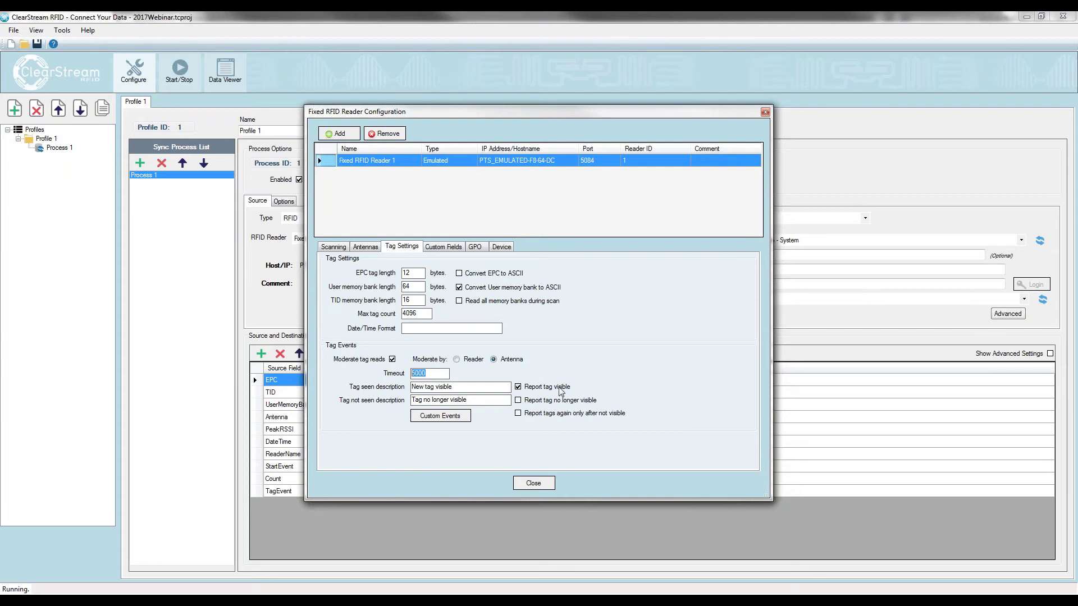
left_click(533, 483)
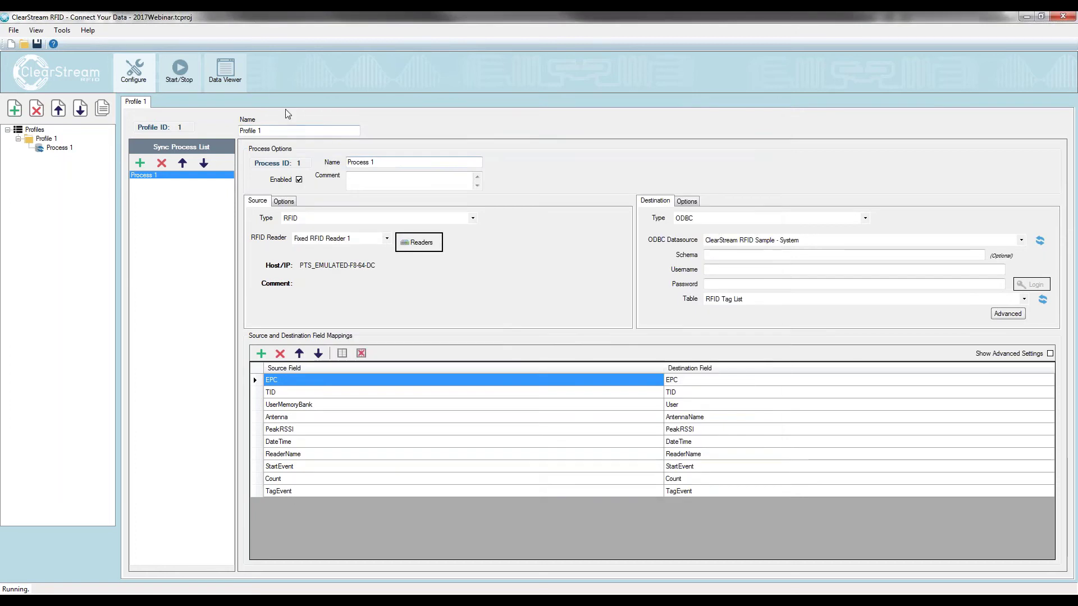
Step: Start the selected reader, and arrange the narrowed Access window and the Virtual Site Survey side by side
left_click(179, 70)
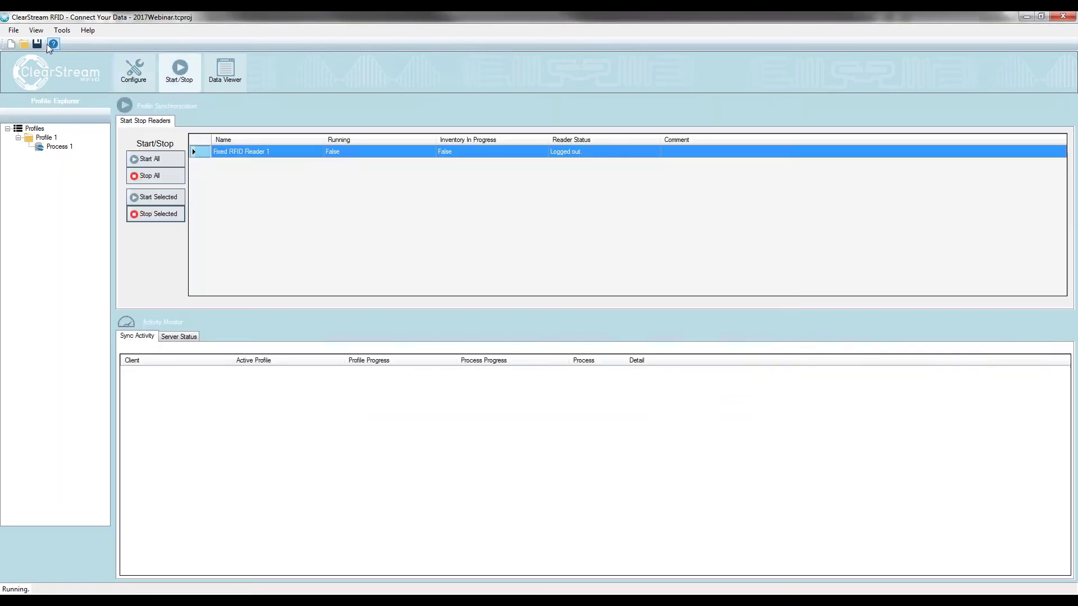
left_click(157, 197)
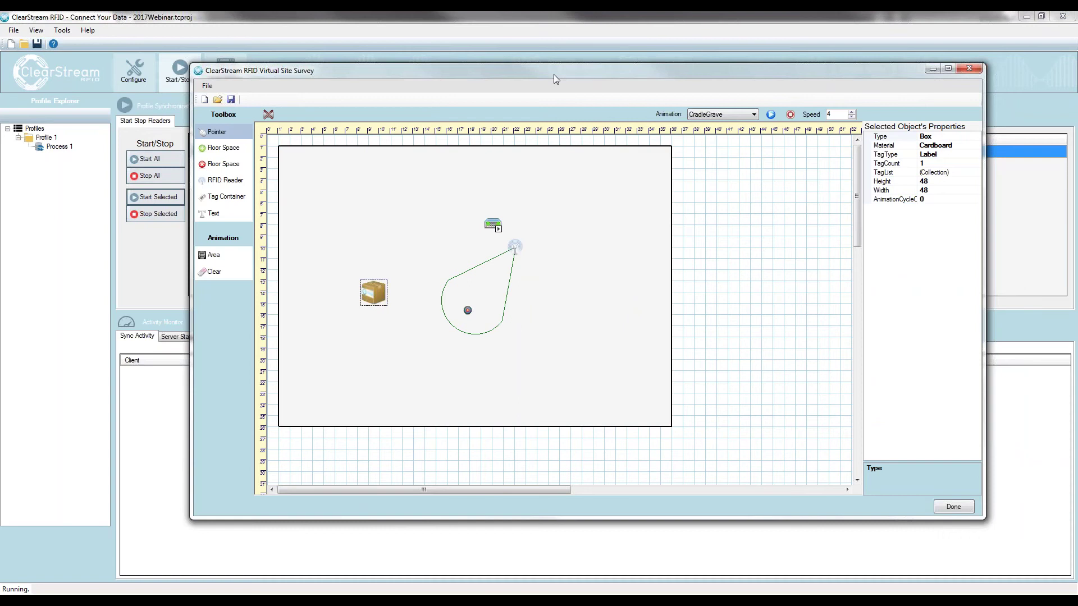
left_click_drag(554, 74, 1077, 63)
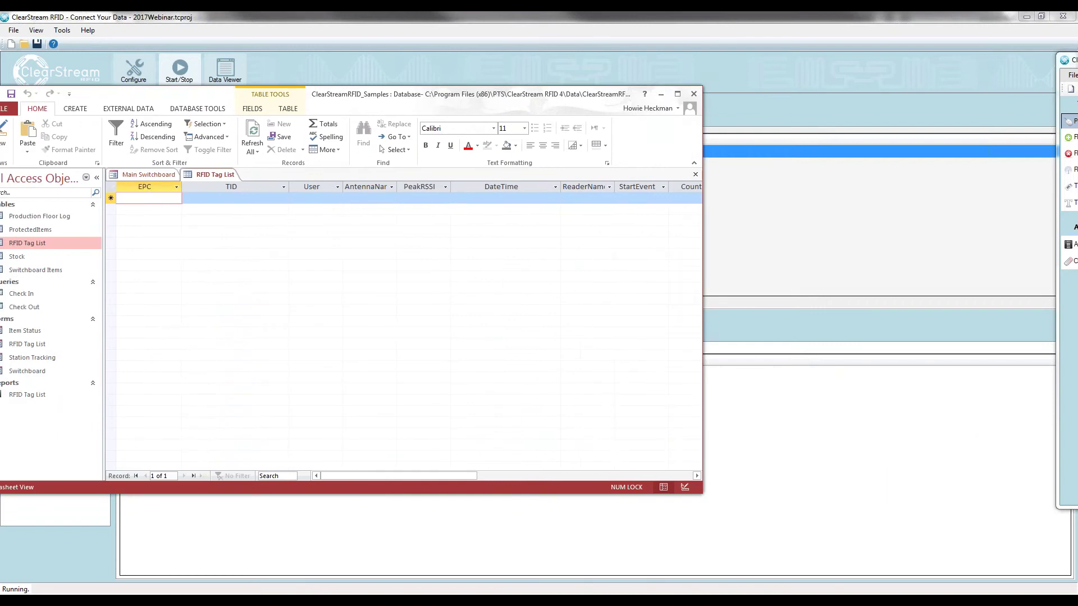
left_click_drag(702, 219, 414, 220)
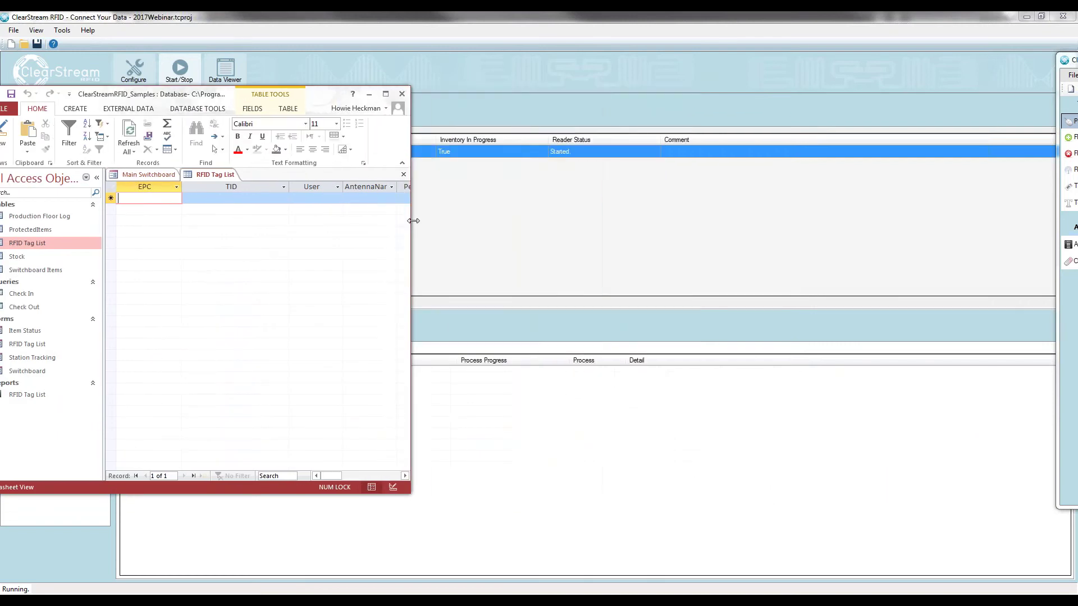
left_click_drag(1069, 60, 658, 70)
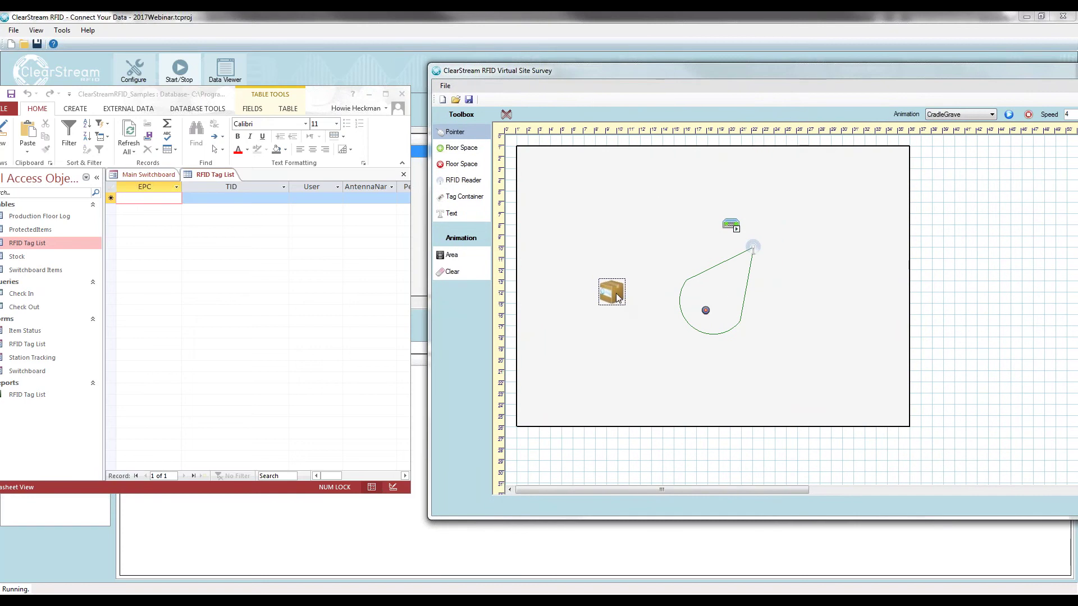
Step: Move the cardboard box into the read zone and refresh the RFID Tag List table repeatedly to check incoming reads
left_click_drag(616, 293, 705, 307)
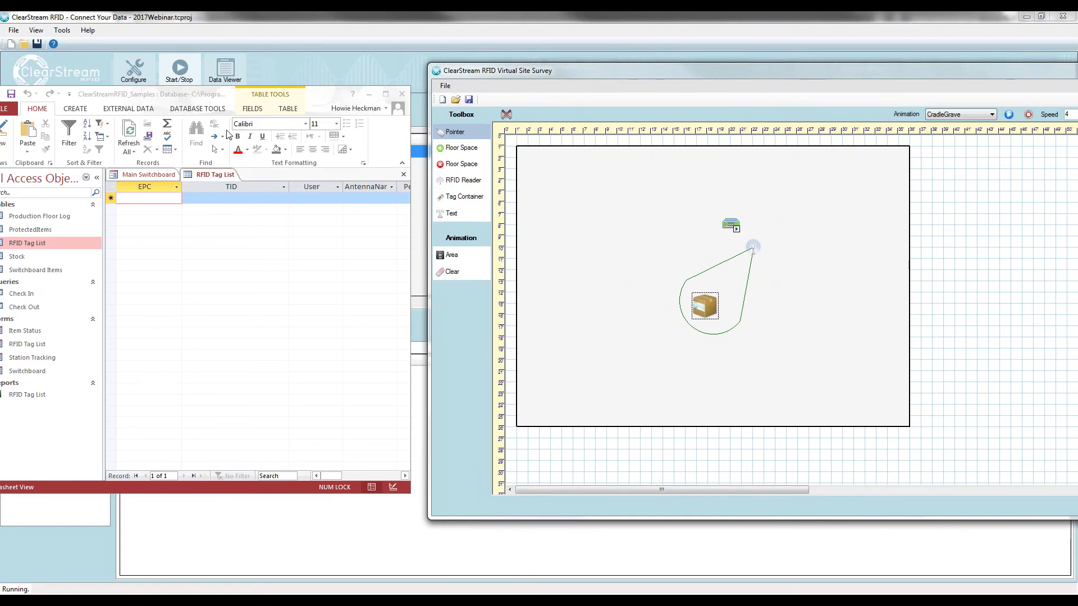
left_click(130, 131)
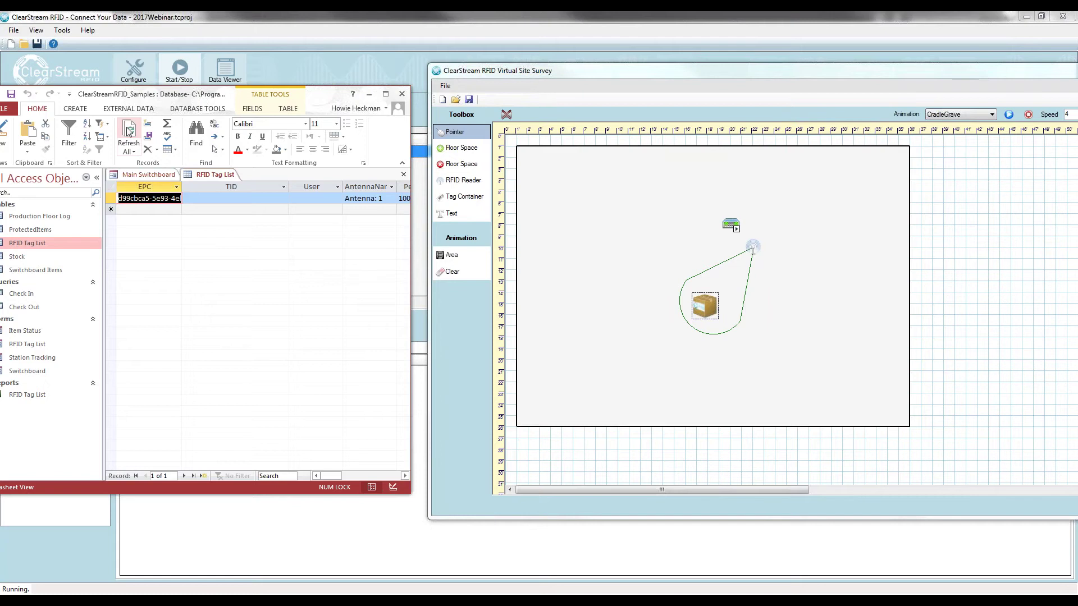
left_click(130, 131)
left_click(129, 130)
left_click(129, 131)
left_click(129, 131)
left_click(130, 131)
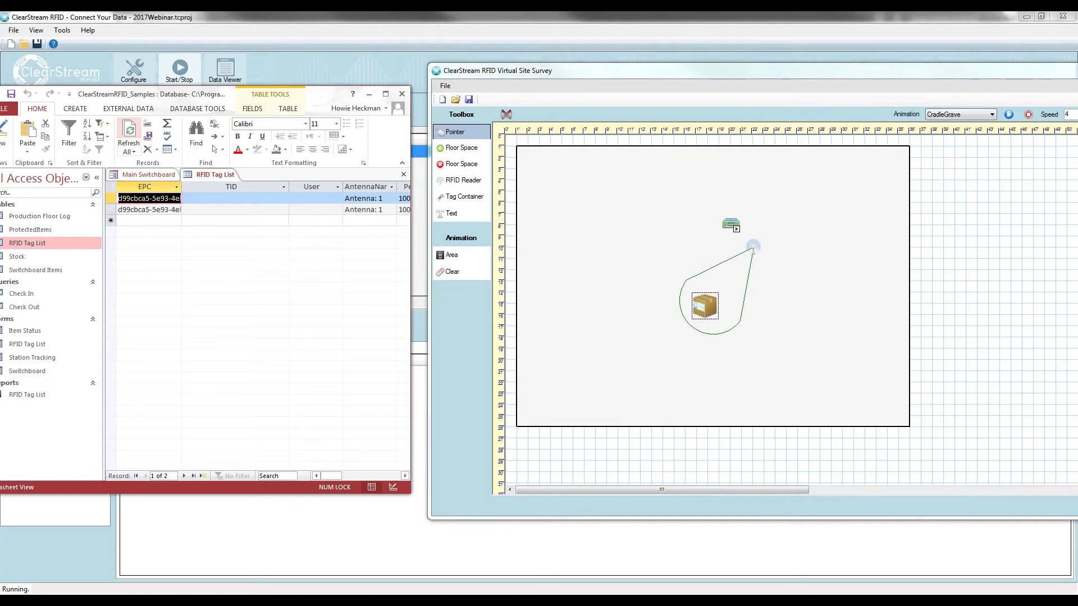
left_click(129, 131)
left_click(129, 131)
left_click(129, 131)
left_click(129, 131)
left_click(129, 130)
left_click(129, 131)
left_click(129, 130)
left_click(129, 131)
left_click(129, 130)
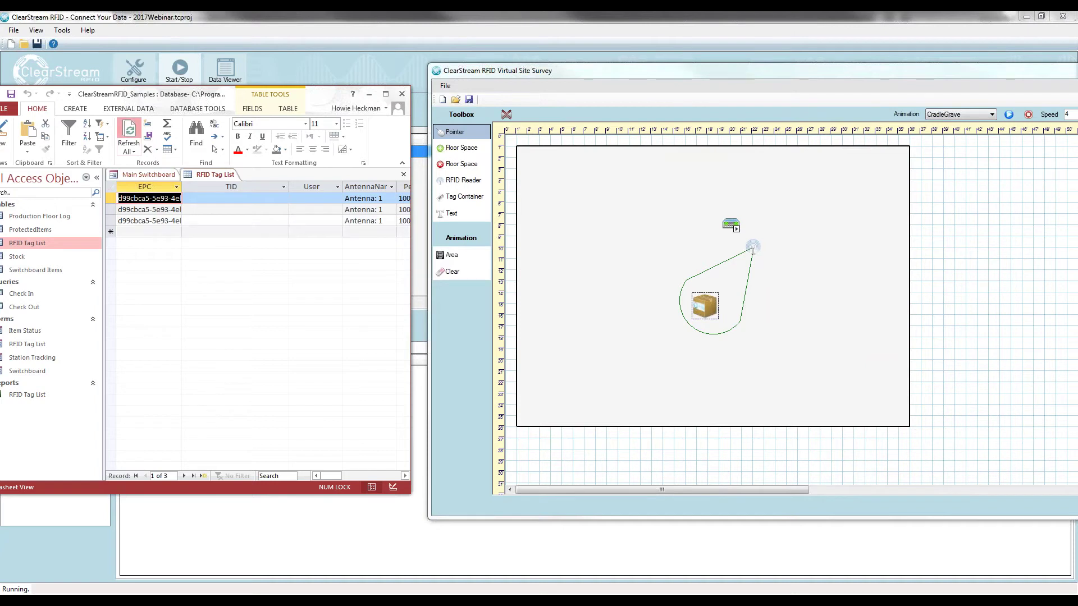
Step: Keep refreshing the RFID Tag List table to examine how often the box in the read zone is reported
left_click(129, 131)
left_click(129, 131)
left_click(129, 131)
left_click(129, 130)
left_click(129, 131)
left_click(129, 131)
left_click(129, 131)
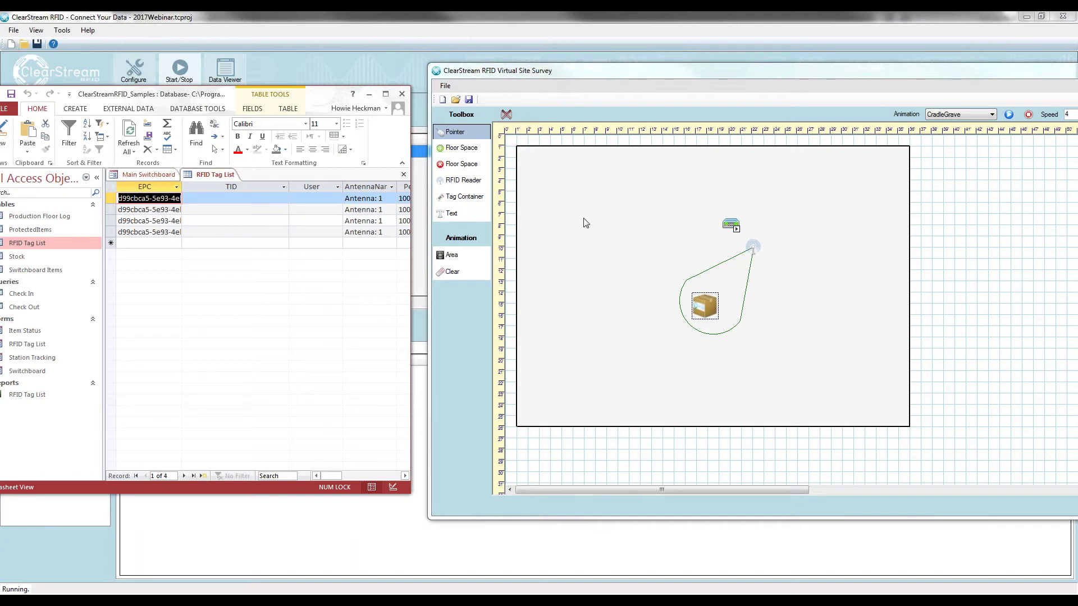
left_click(134, 151)
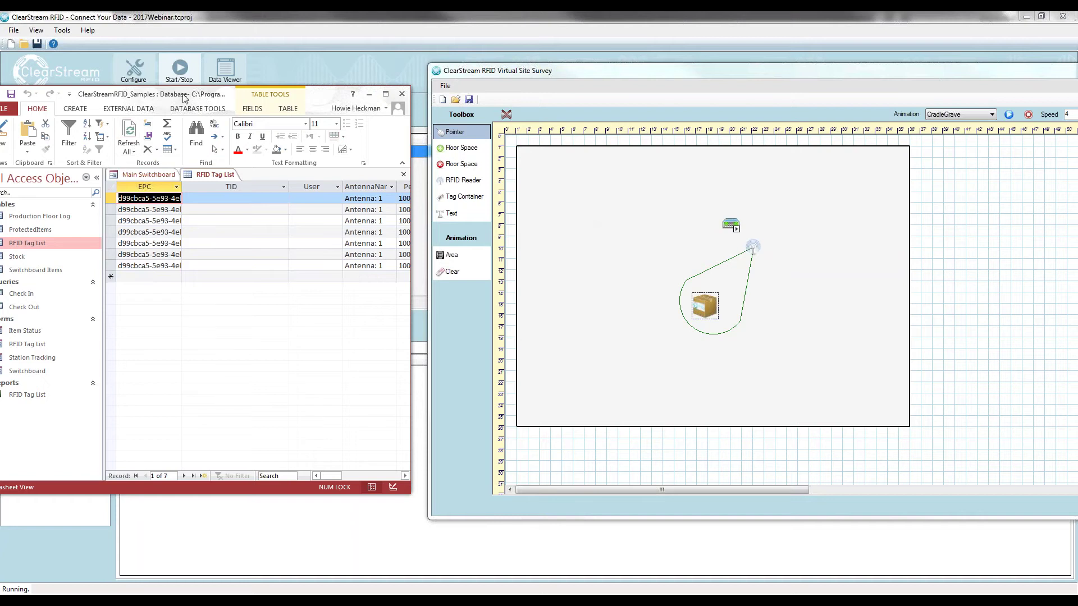
Step: Take the cardboard box out of the read zone, and stop Fixed RFID Reader 1 with the survey window set aside
left_click(180, 70)
left_click(626, 74)
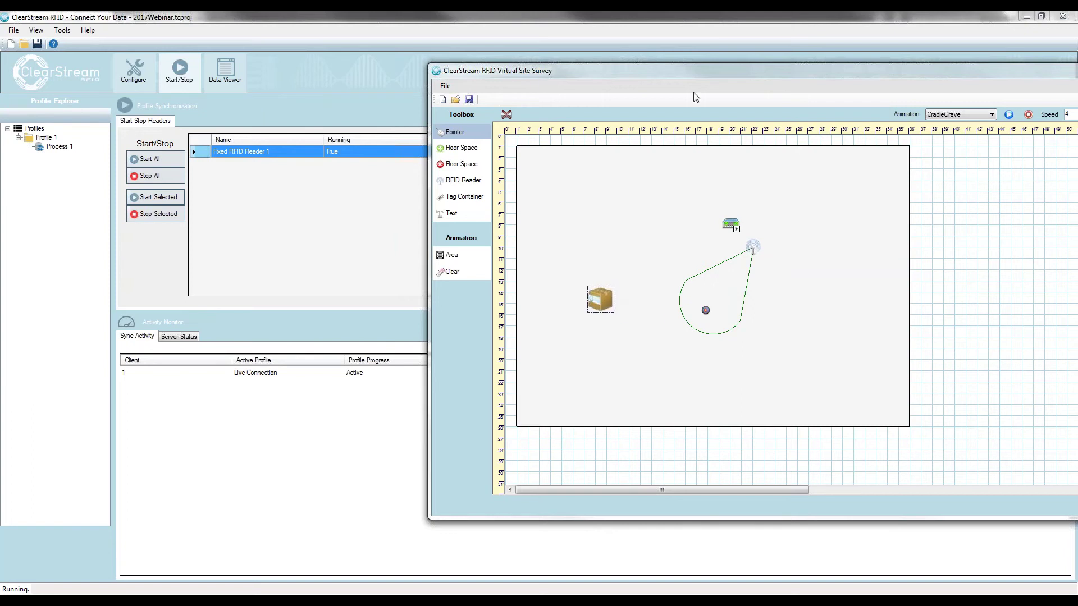
left_click(699, 59)
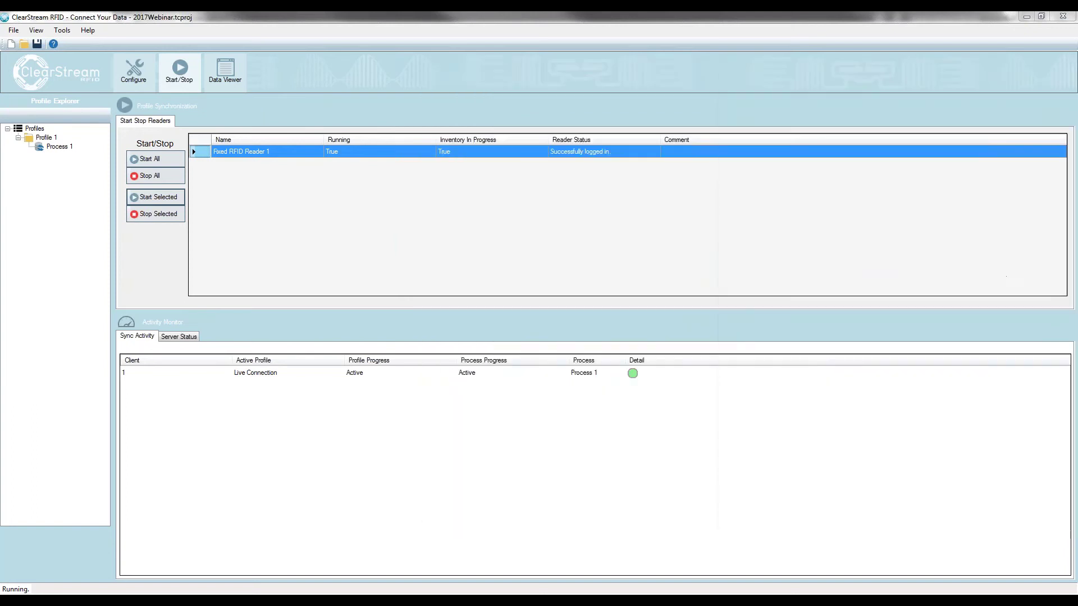
left_click(155, 215)
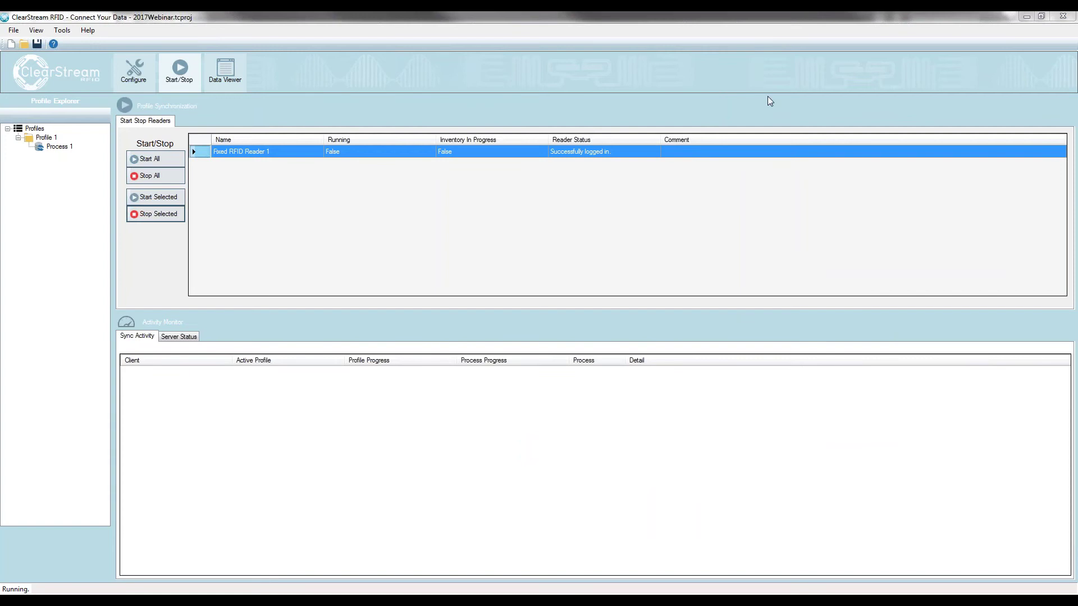
Step: Enlarge the Access window, delete all records from the RFID Tag List table, and minimize the window
key("alt+Tab")
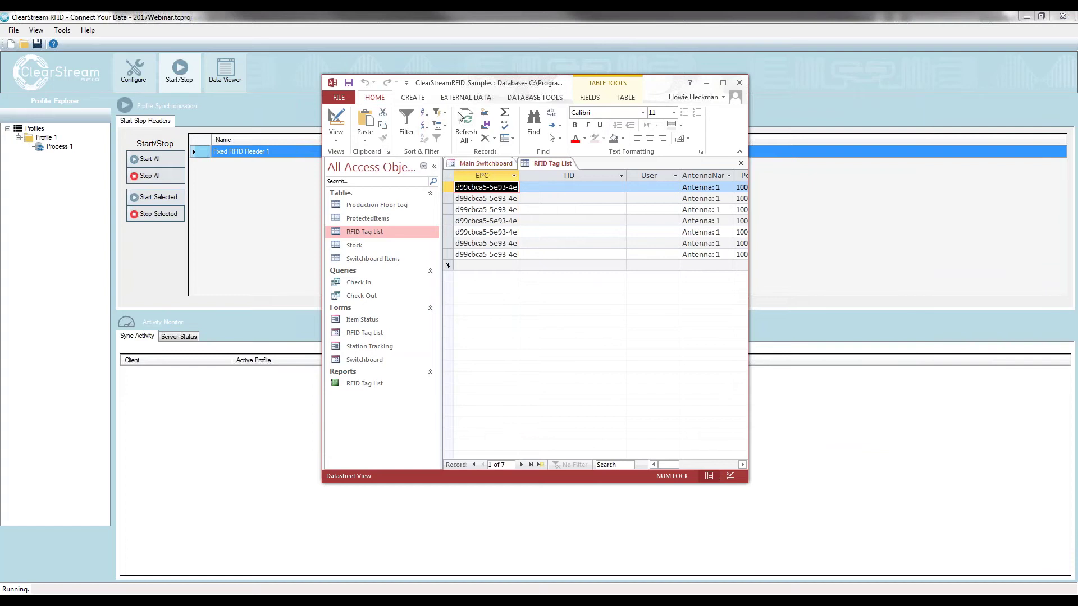
left_click_drag(747, 484, 958, 521)
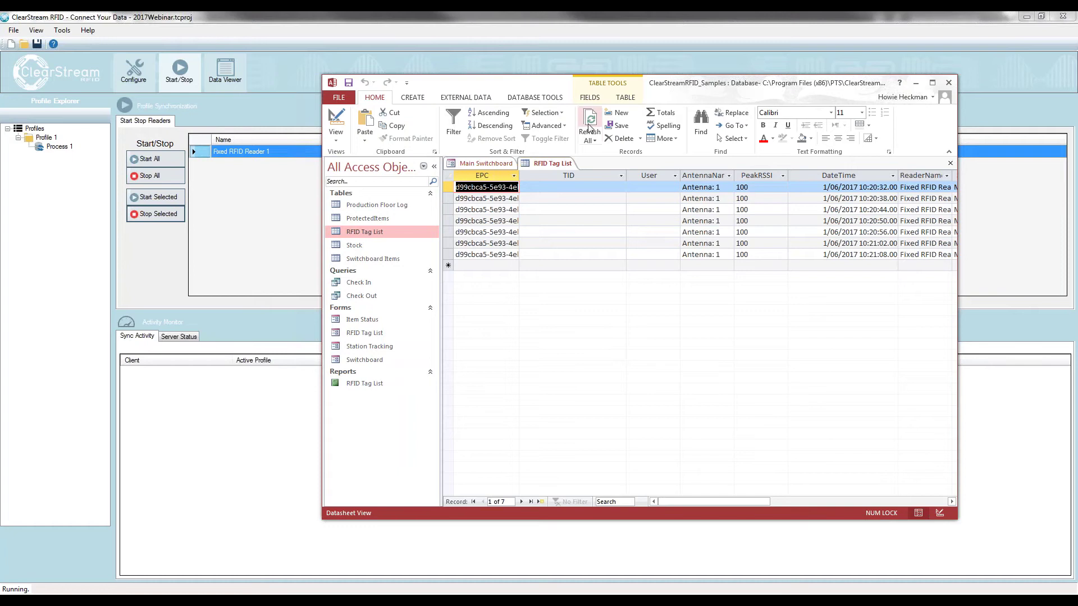
key("ctrl+a")
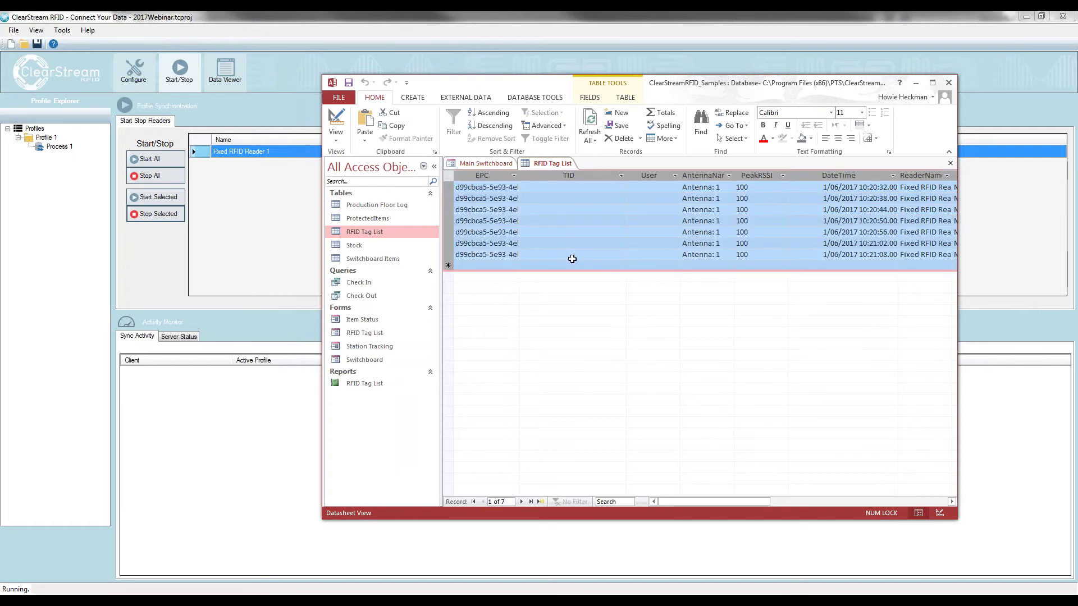
key("Delete")
left_click(520, 347)
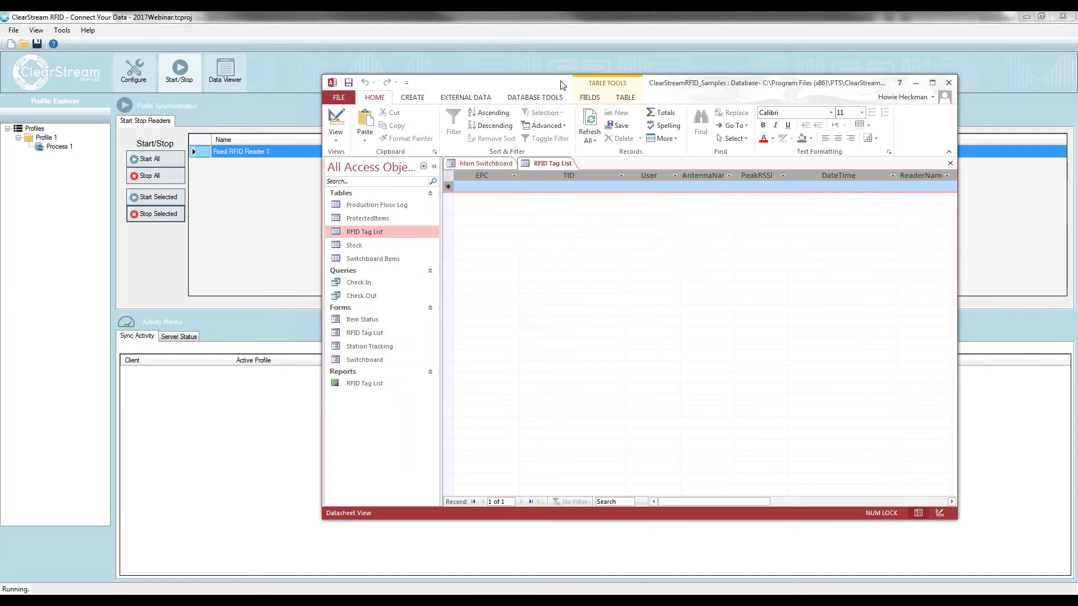
left_click(916, 83)
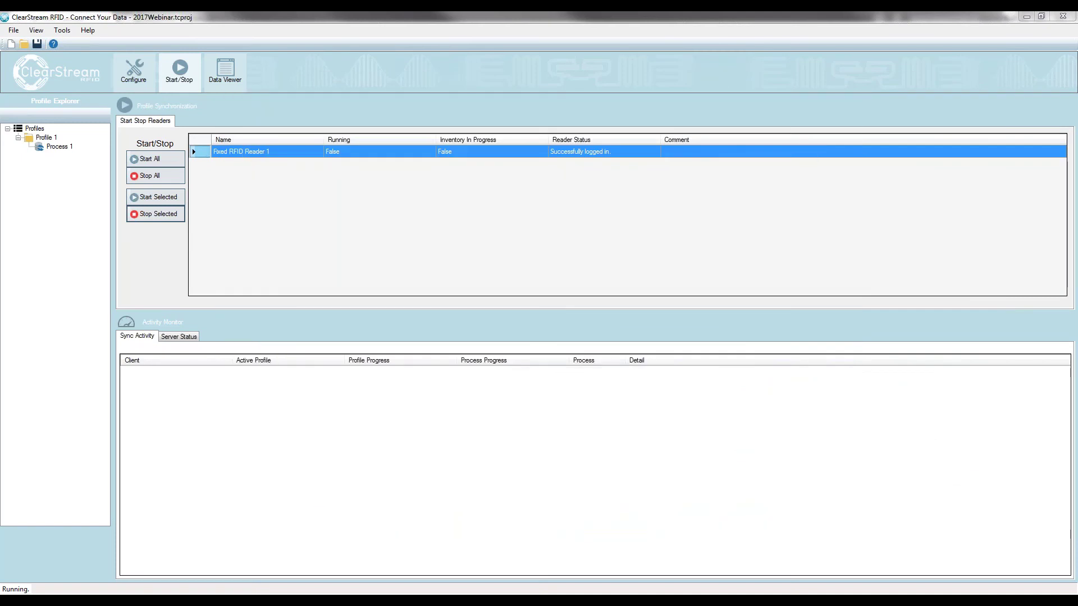
Step: Enable reporting tags again only after not visible in the tag settings of Fixed RFID Reader 1
double_click(191, 148)
left_click_drag(1031, 71, 571, 49)
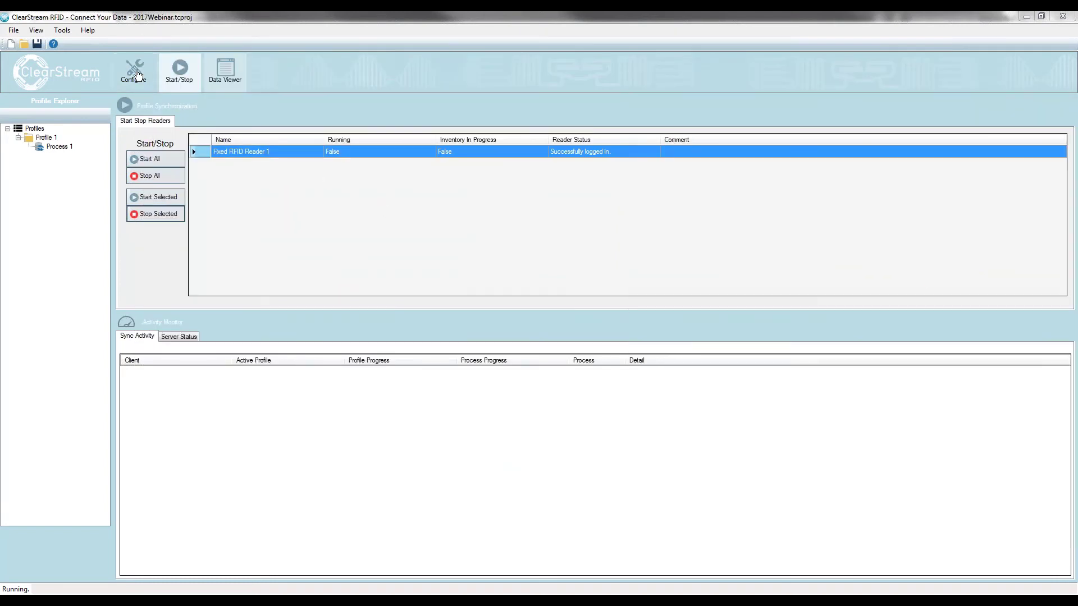
left_click(137, 74)
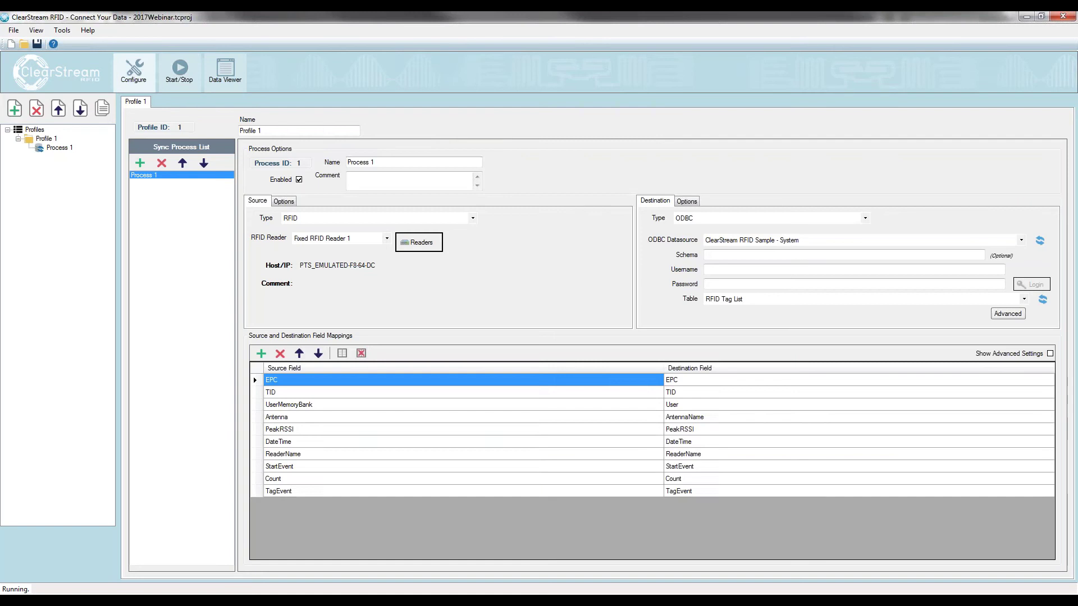
left_click(435, 247)
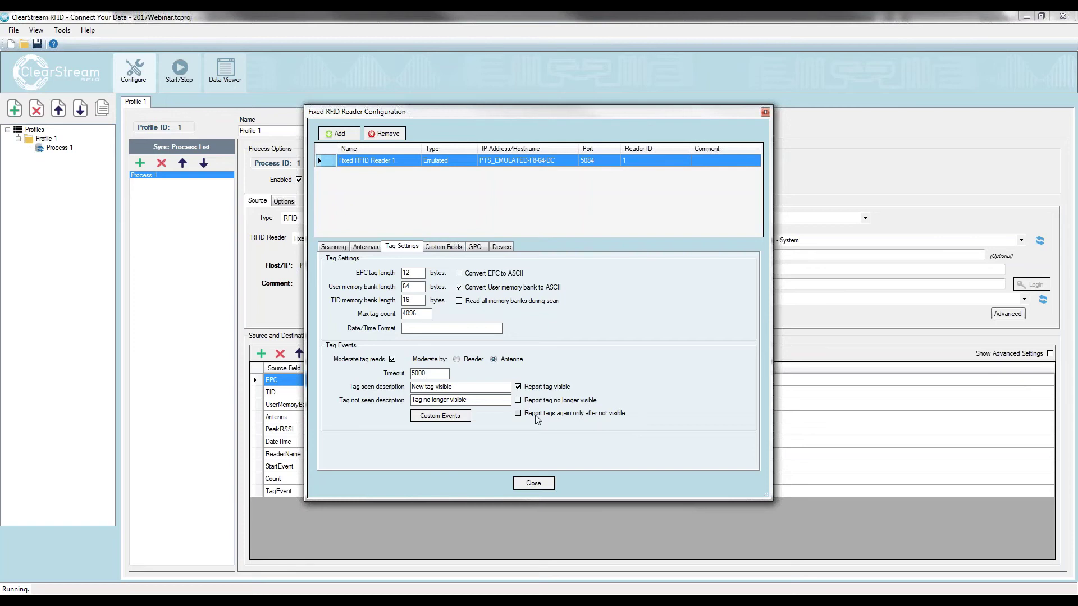
left_click(520, 415)
left_click(530, 486)
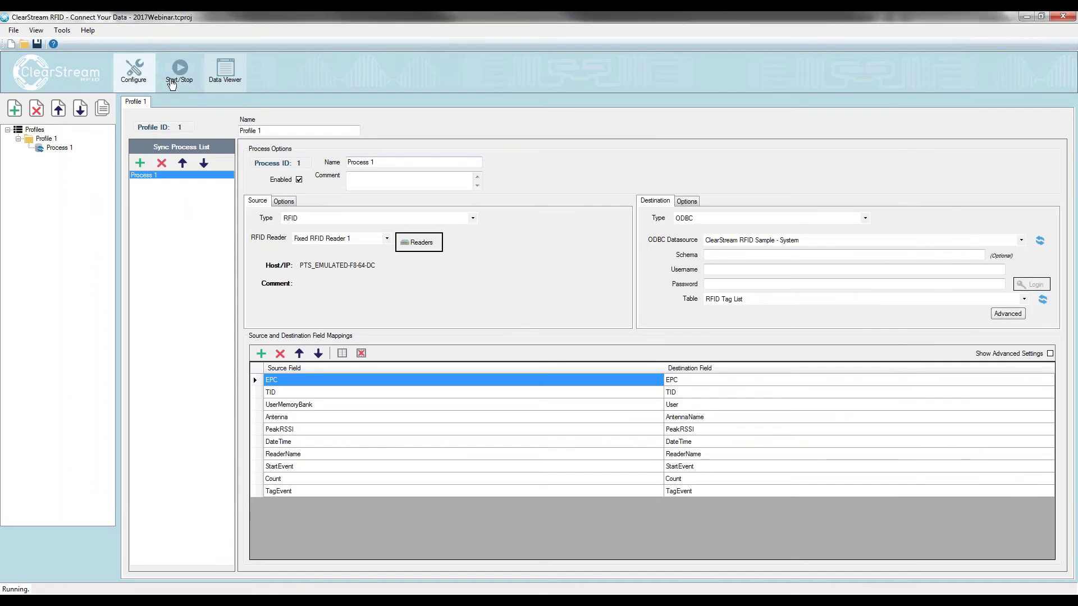
Step: Start Fixed RFID Reader 1, and place the widened Access window beside the Virtual Site Survey
left_click(180, 70)
left_click(155, 197)
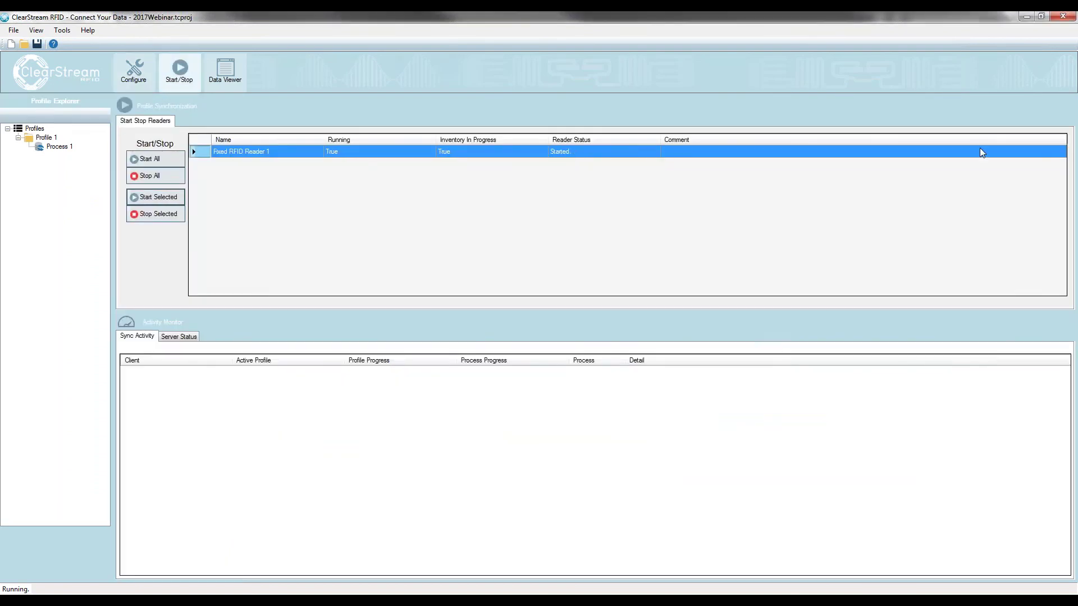
key("alt+Tab")
left_click_drag(492, 77, 318, 93)
key("alt+Tab")
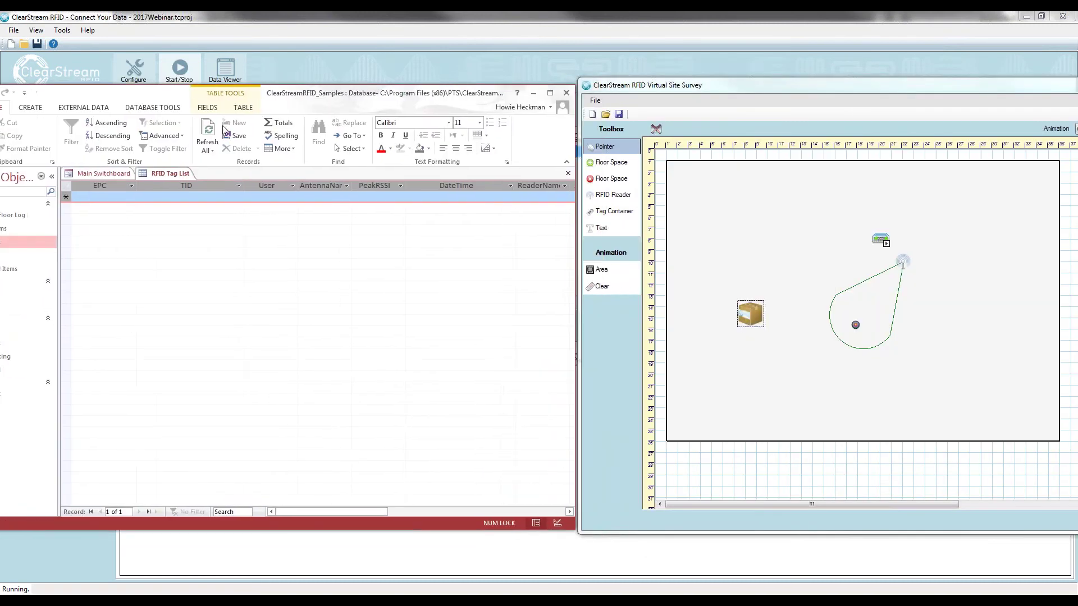
left_click(802, 91)
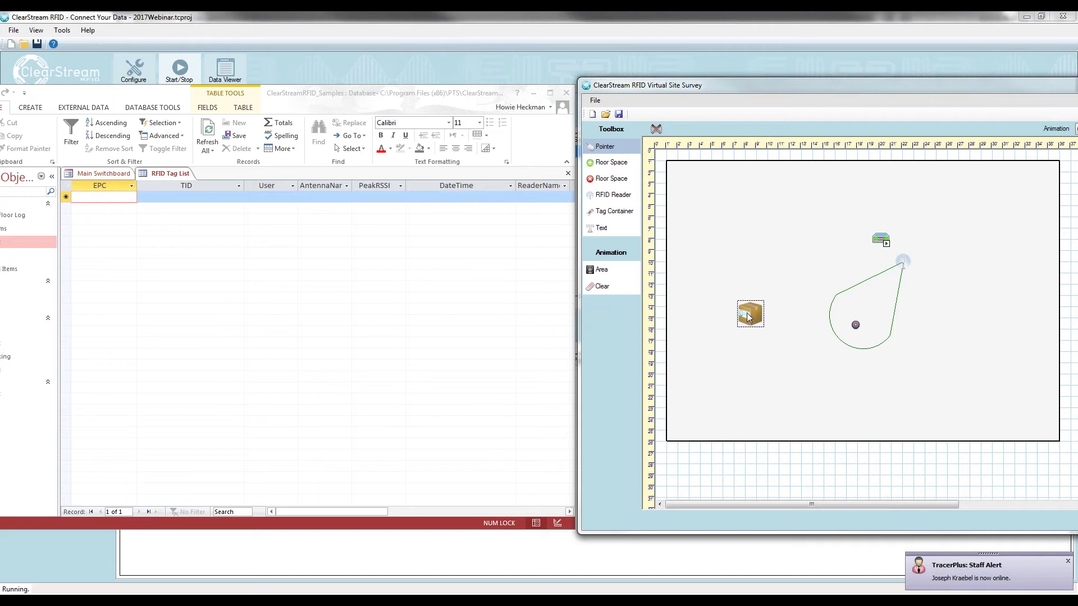
Step: Place the cardboard box in the read zone, and refresh the RFID Tag List table to check for its read
left_click_drag(748, 317, 853, 324)
left_click(703, 380)
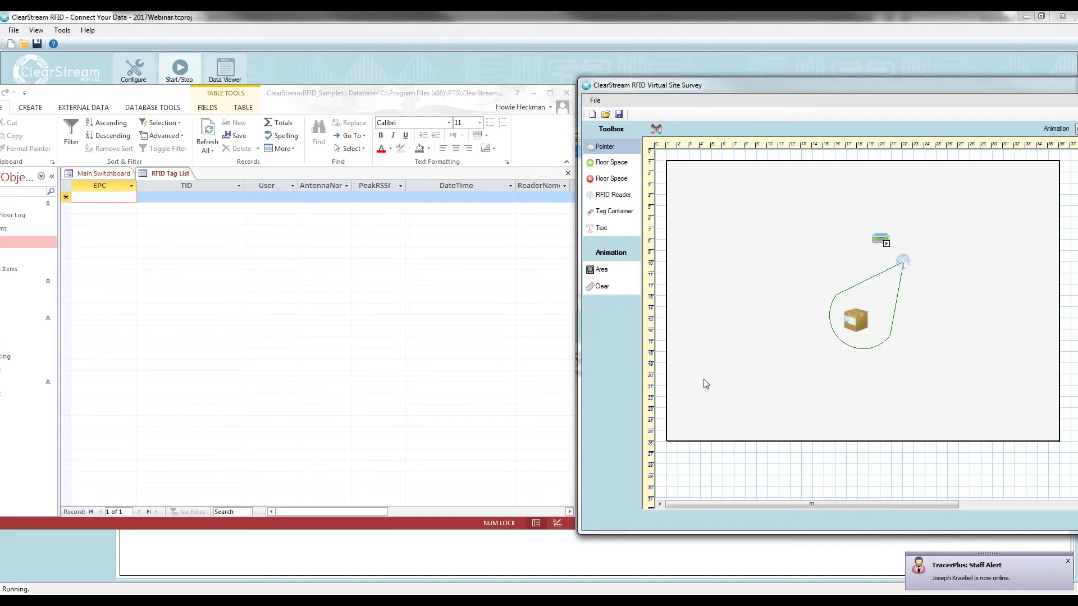
left_click(208, 129)
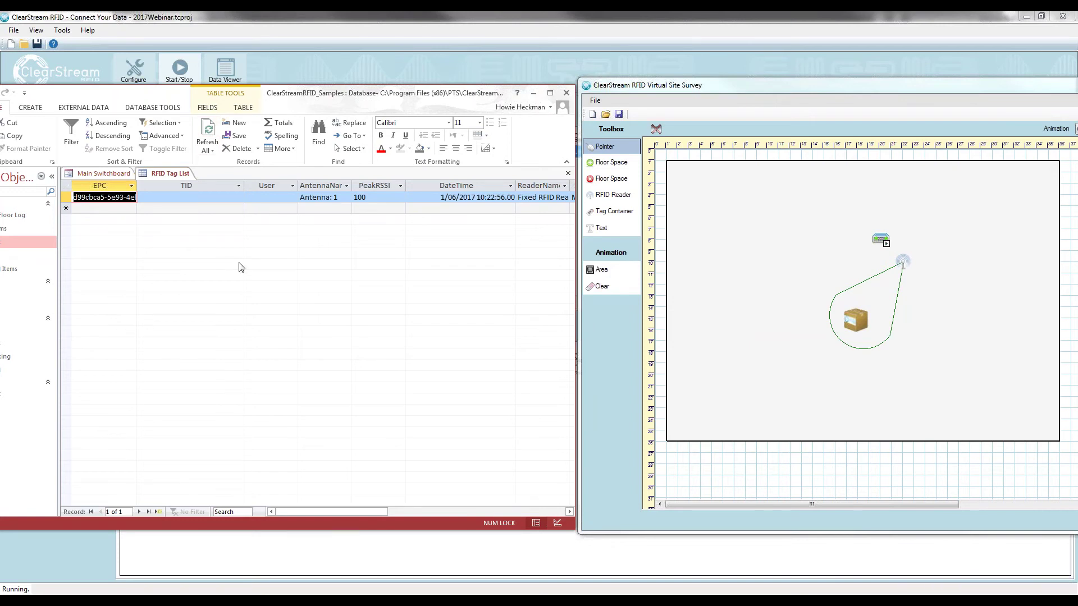
left_click(213, 132)
Step: Move the box out of the read zone and refresh the RFID Tag List table several times
left_click_drag(863, 325, 770, 337)
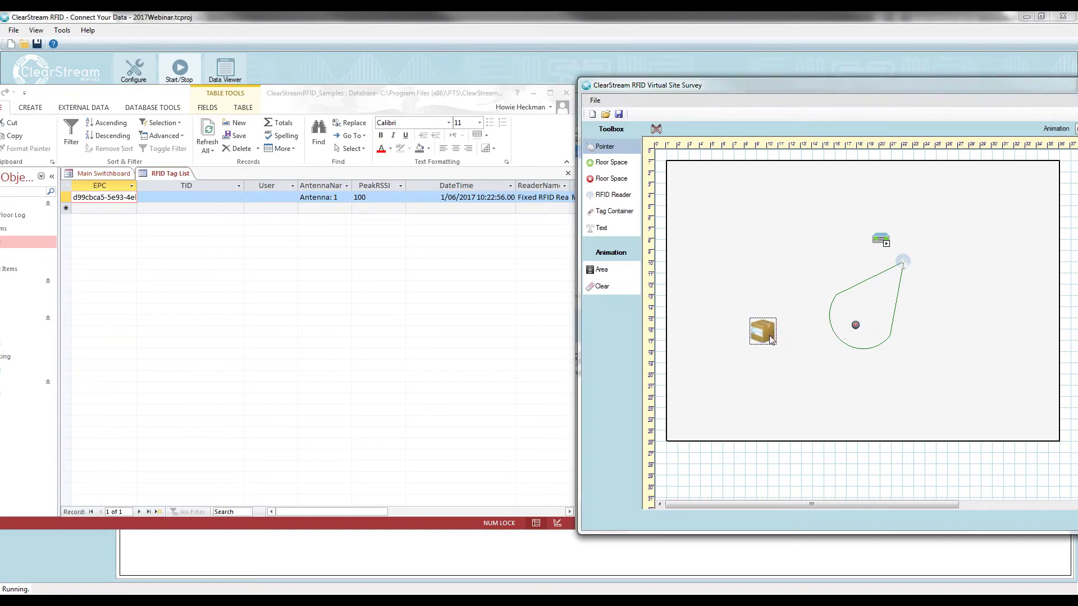
left_click(209, 128)
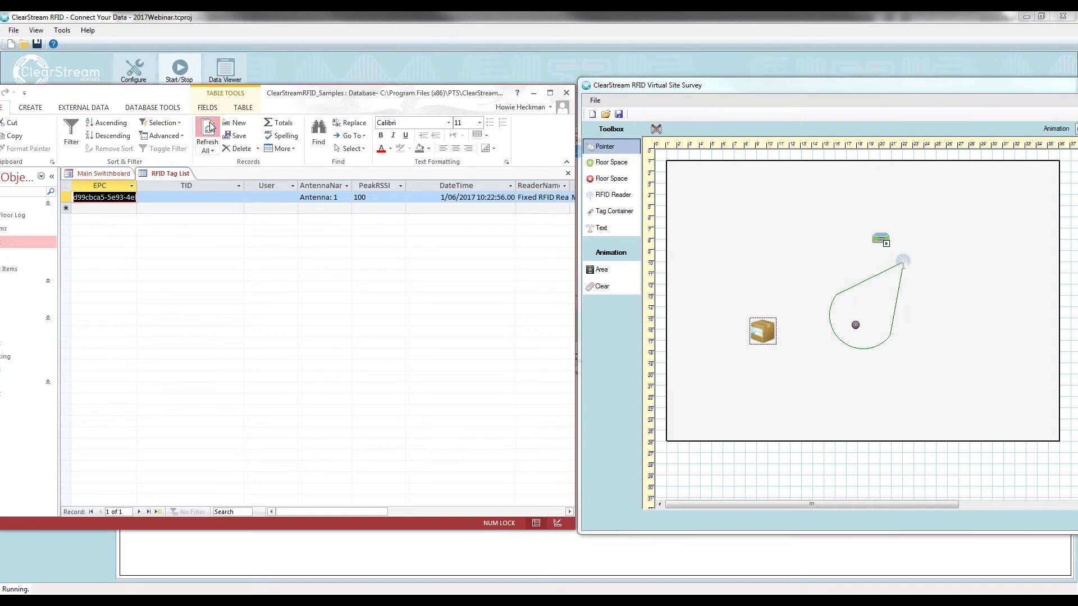
left_click(209, 128)
left_click(209, 132)
Step: Return the box to the read zone, refresh the RFID Tag List table, and pull the box out again
left_click_drag(754, 332, 758, 314)
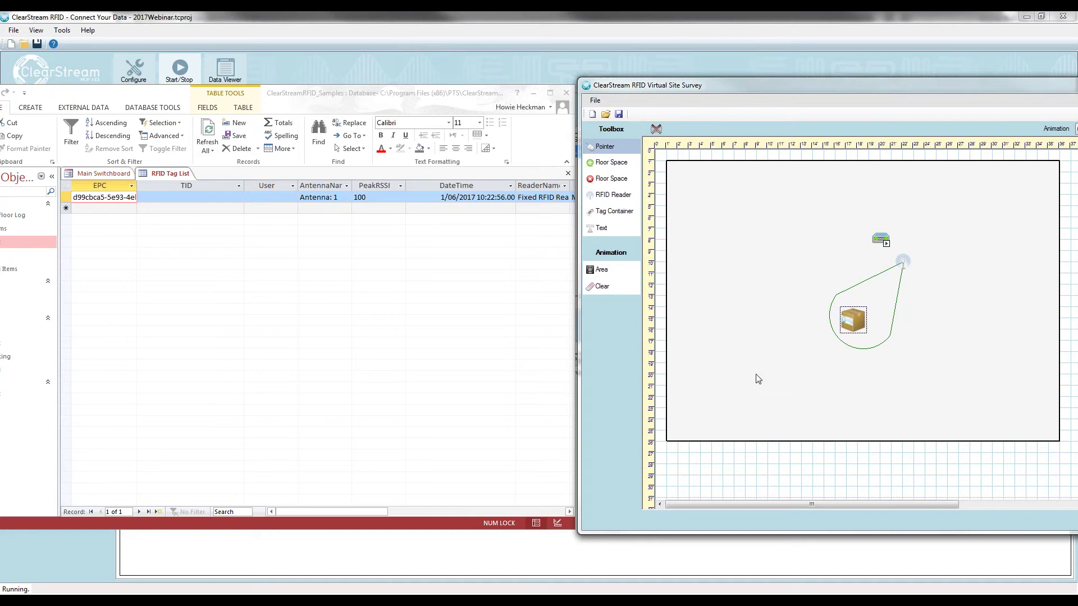
left_click(212, 132)
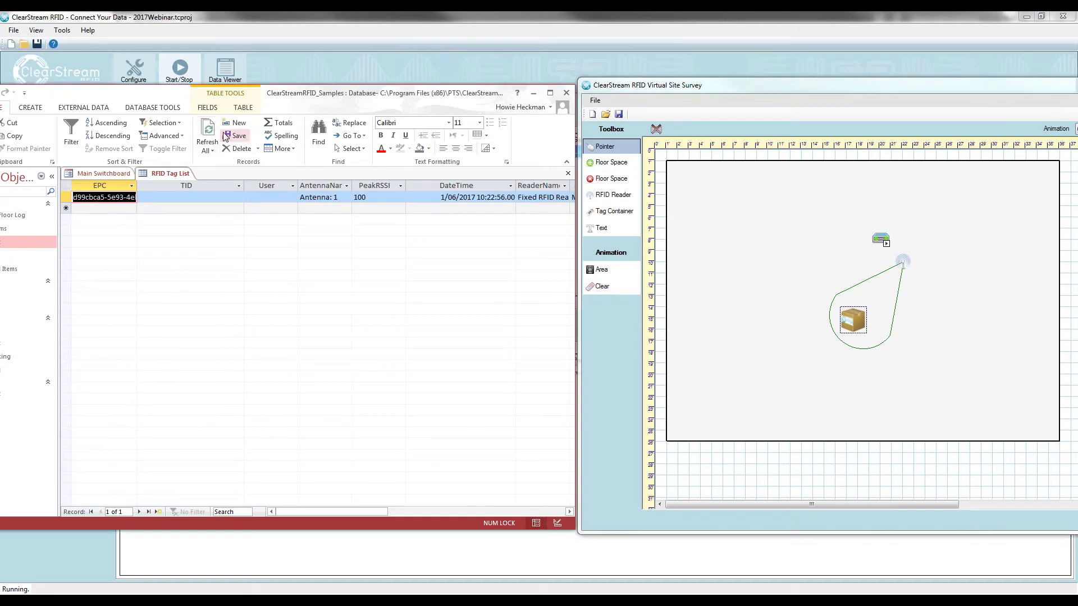
left_click(209, 135)
left_click(778, 368)
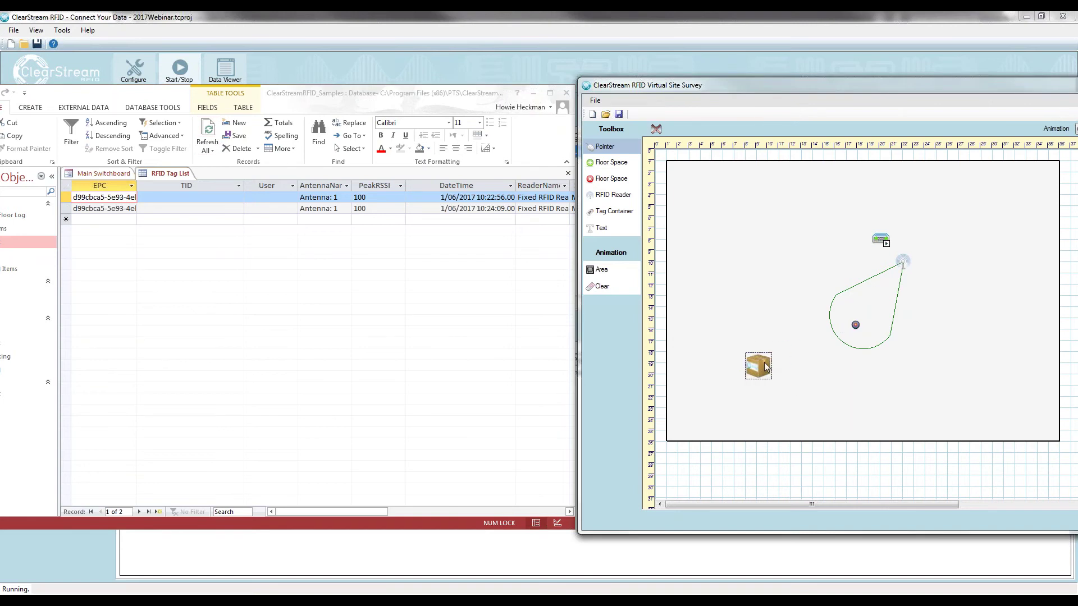
Step: Quickly put the box back in the read zone and take it out, refreshing the RFID Tag List table after each move
left_click_drag(765, 368, 857, 320)
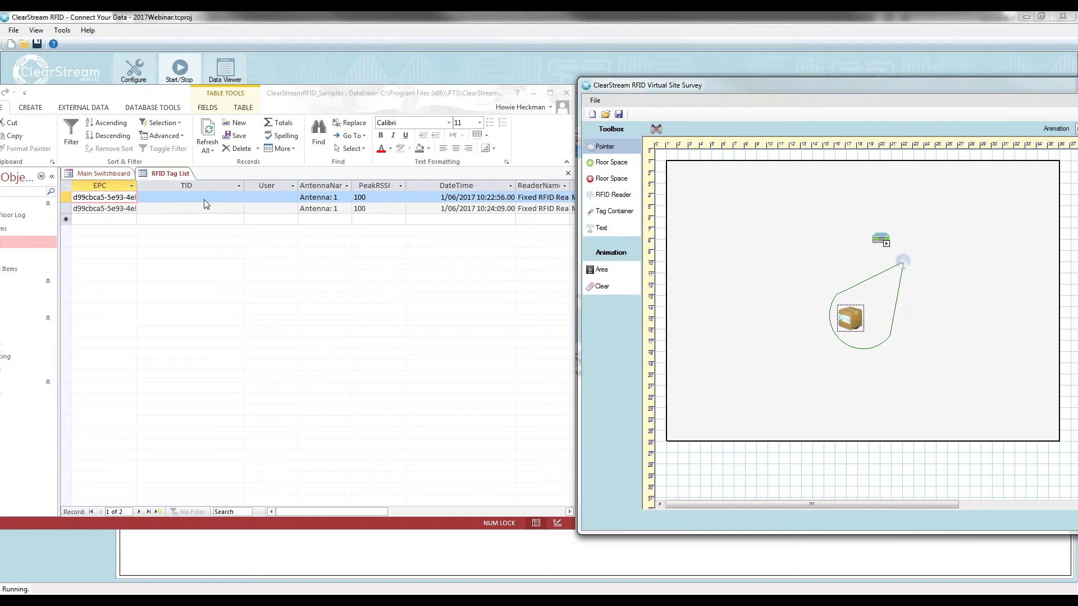
left_click(210, 132)
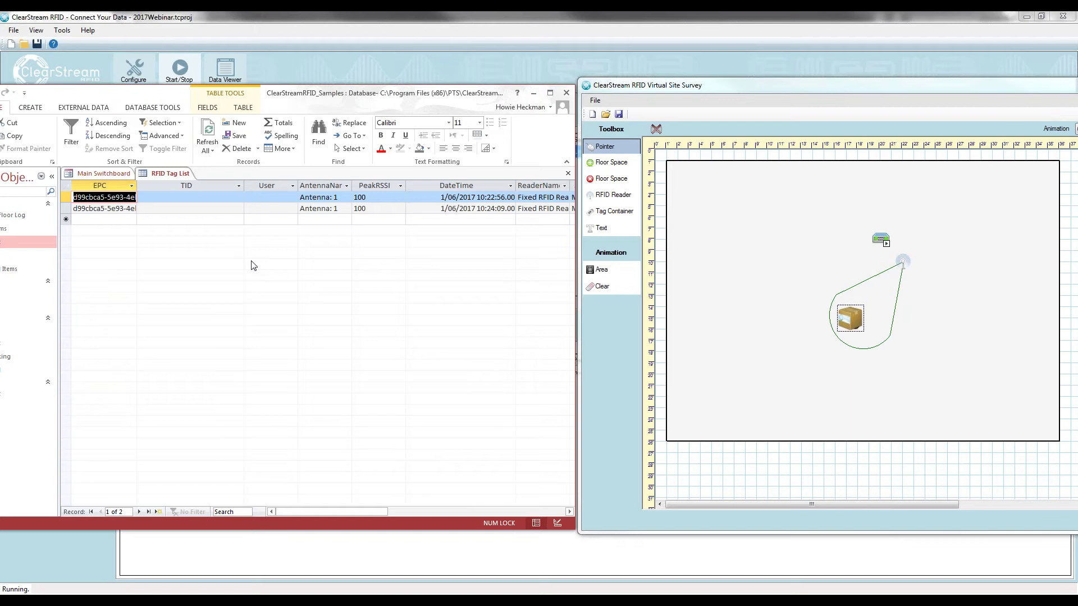
left_click(209, 133)
left_click_drag(843, 310, 786, 316)
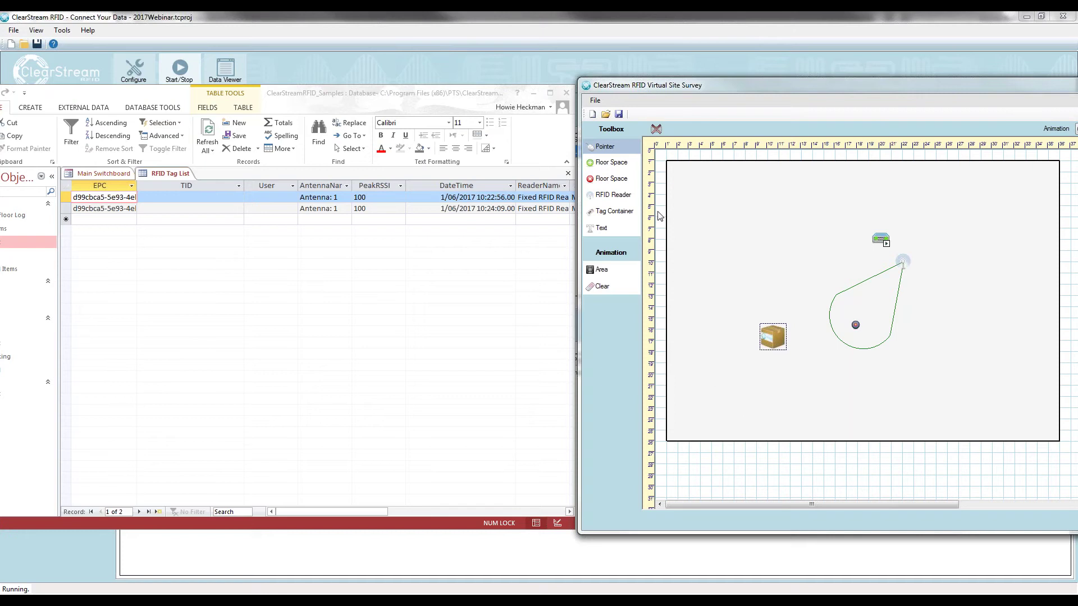
left_click(211, 130)
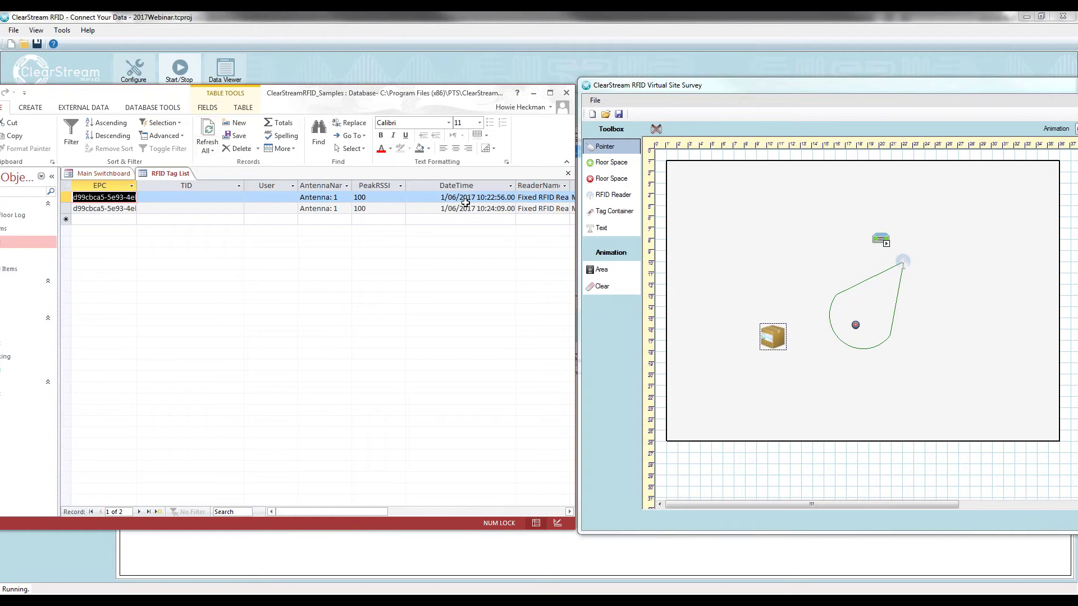
Step: Move the box into the read zone once more and refresh the RFID Tag List table for a new read
left_click(781, 340)
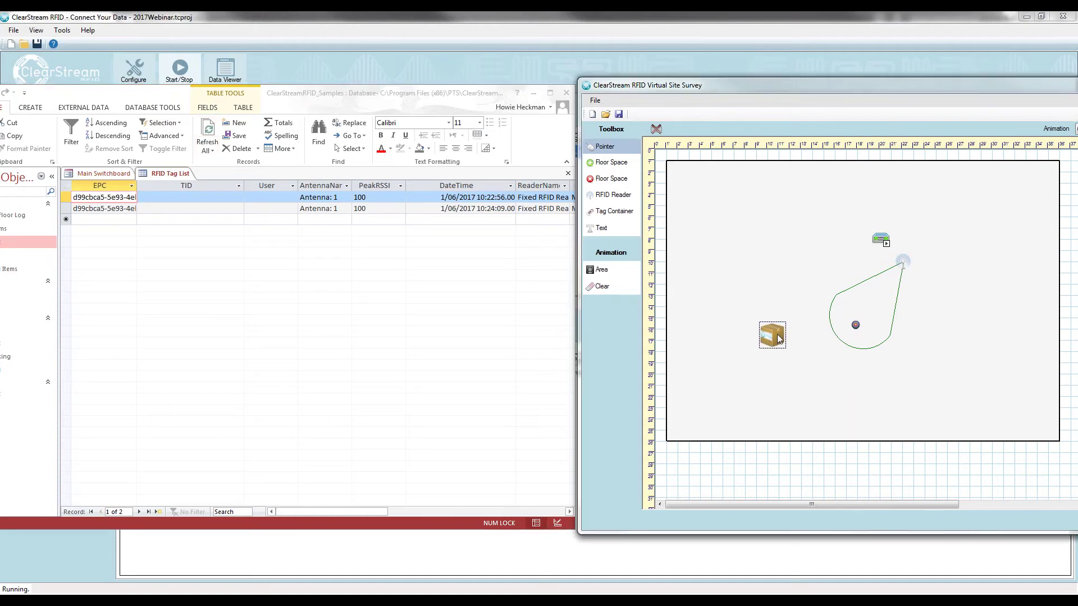
left_click_drag(779, 338, 860, 328)
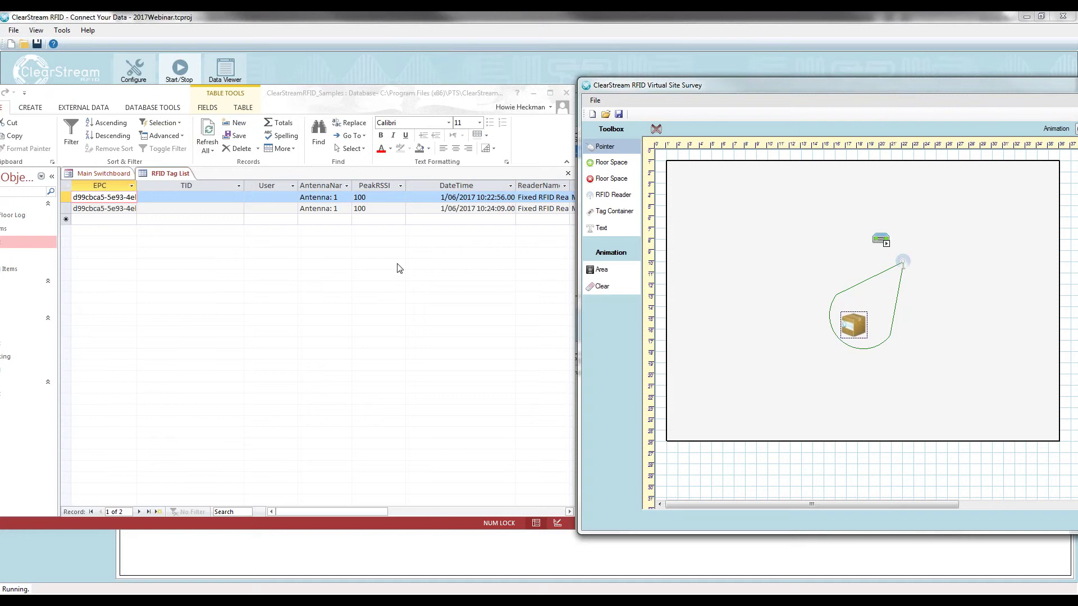
left_click(241, 306)
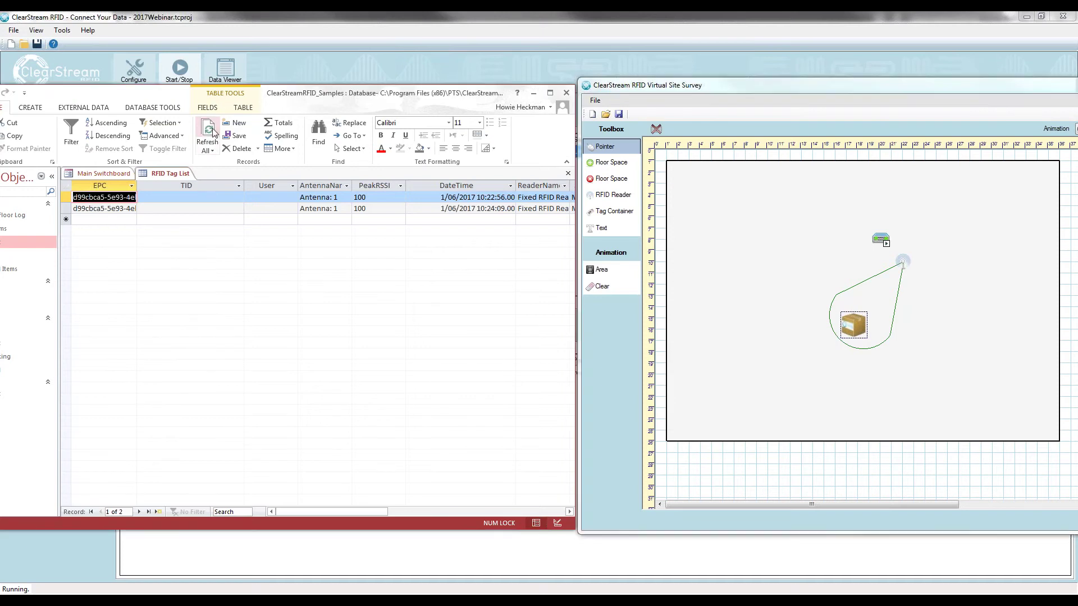
left_click(211, 134)
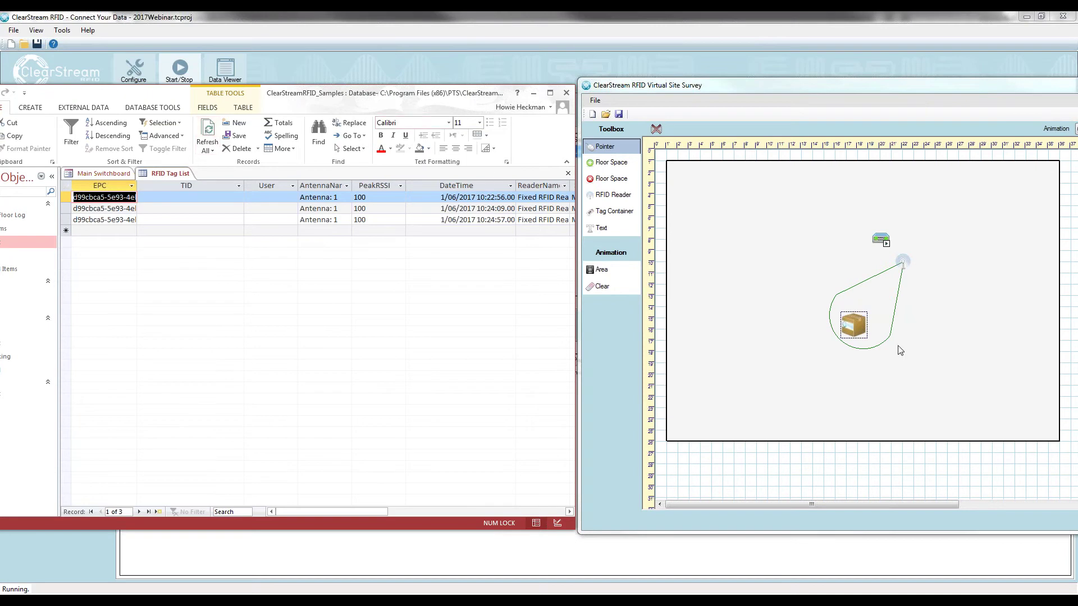
Step: Remove the box from the read zone, and stop the selected reader in ClearStream RFID
left_click_drag(857, 329, 789, 331)
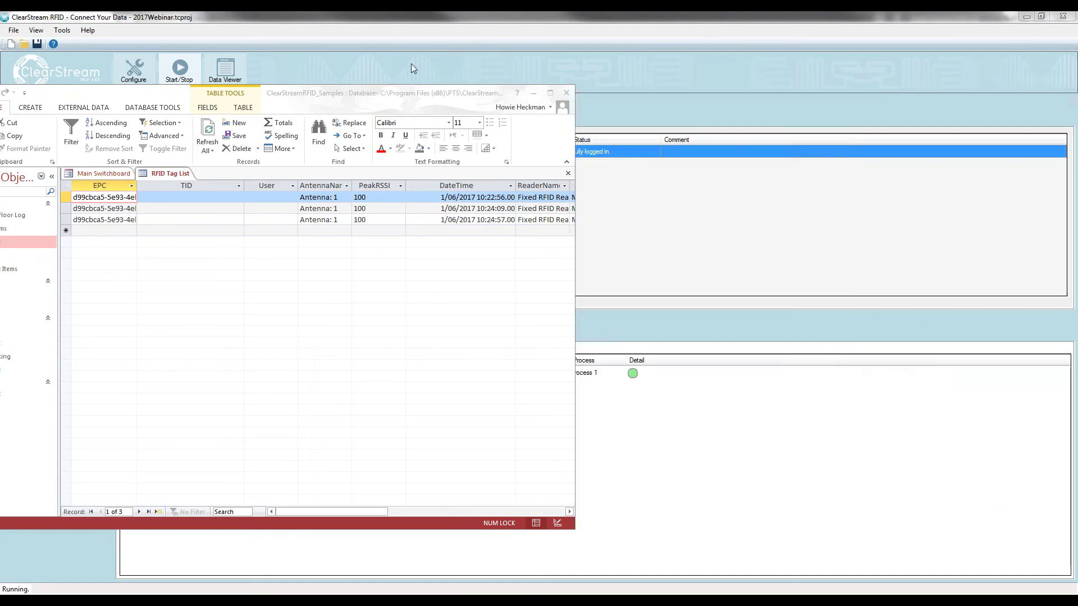
left_click(299, 16)
left_click(157, 213)
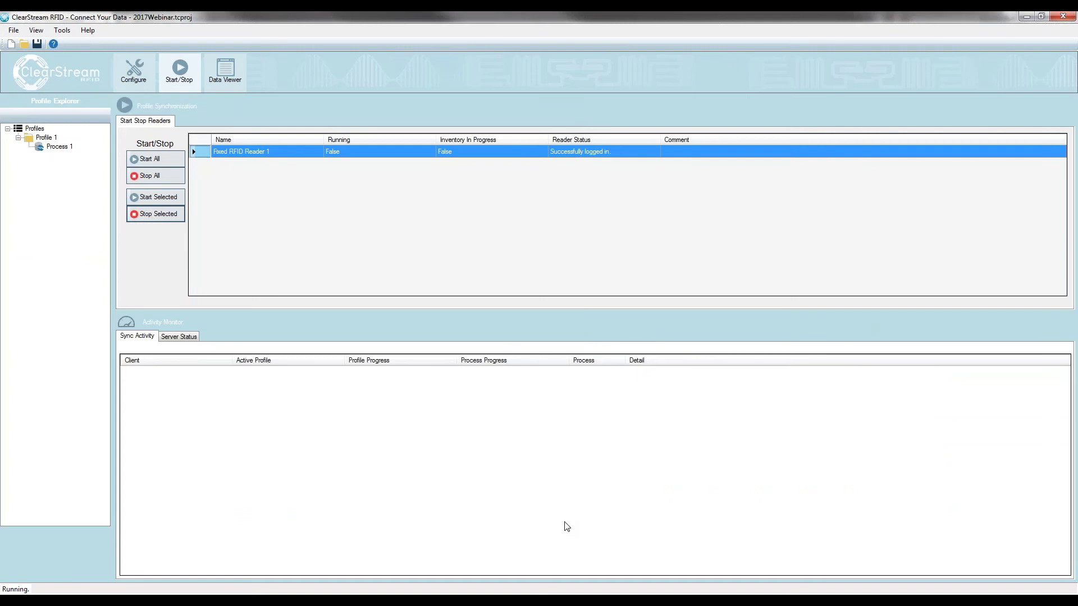
Step: Switch to Access, delete all records from the RFID Tag List table, and refresh it
key("alt+Tab")
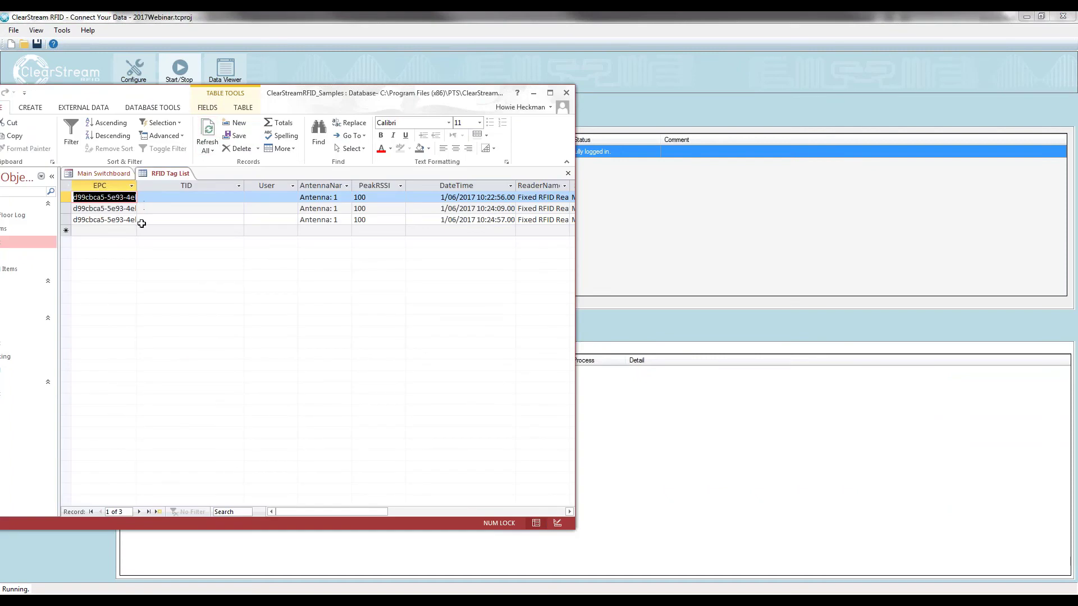
key("ctrl+a")
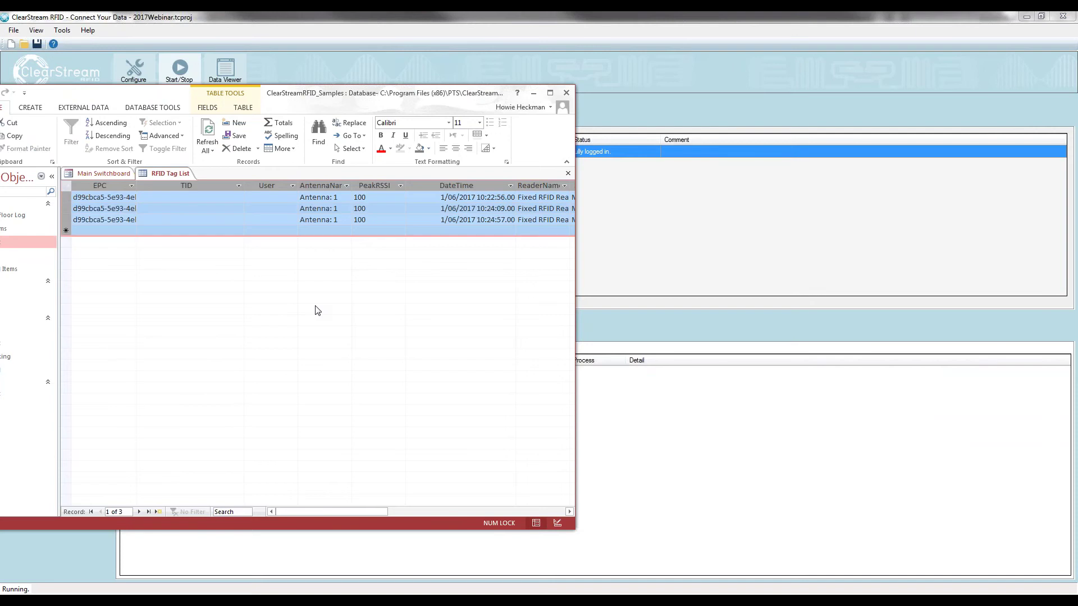
key("Delete")
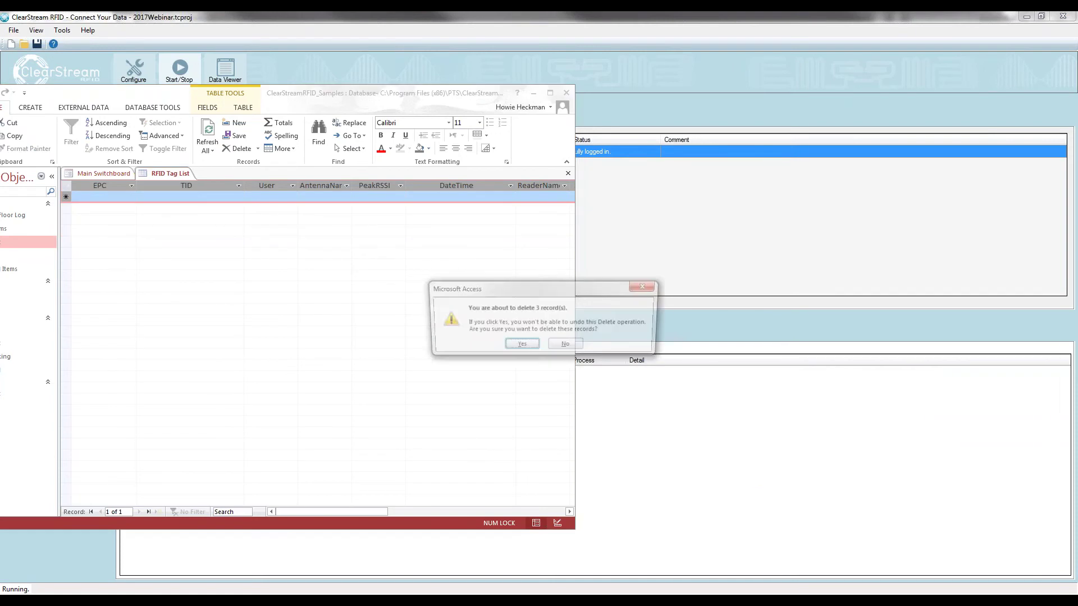
left_click(521, 346)
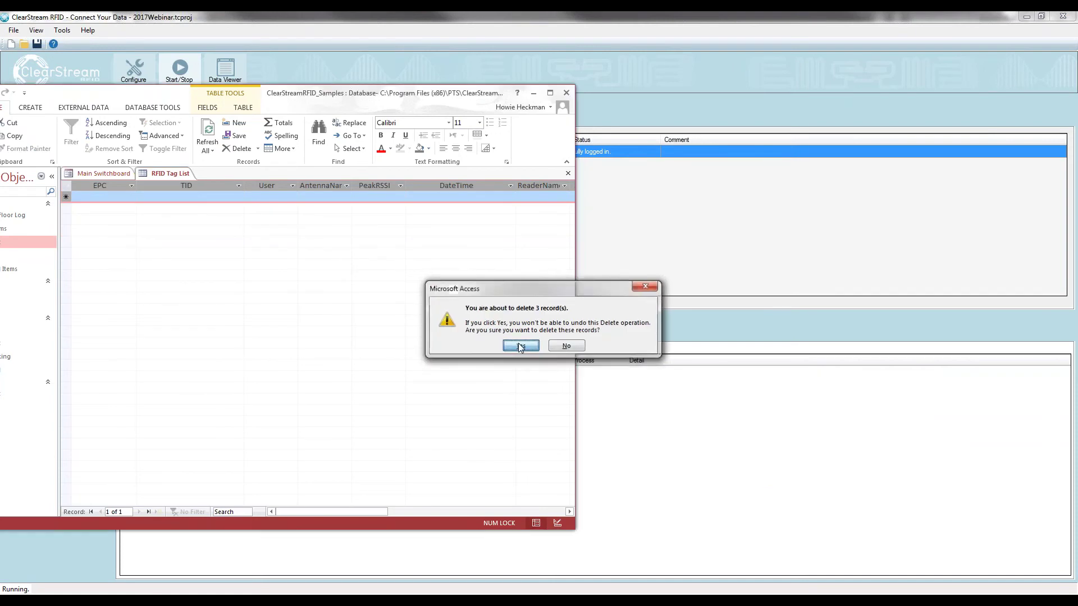
left_click(207, 128)
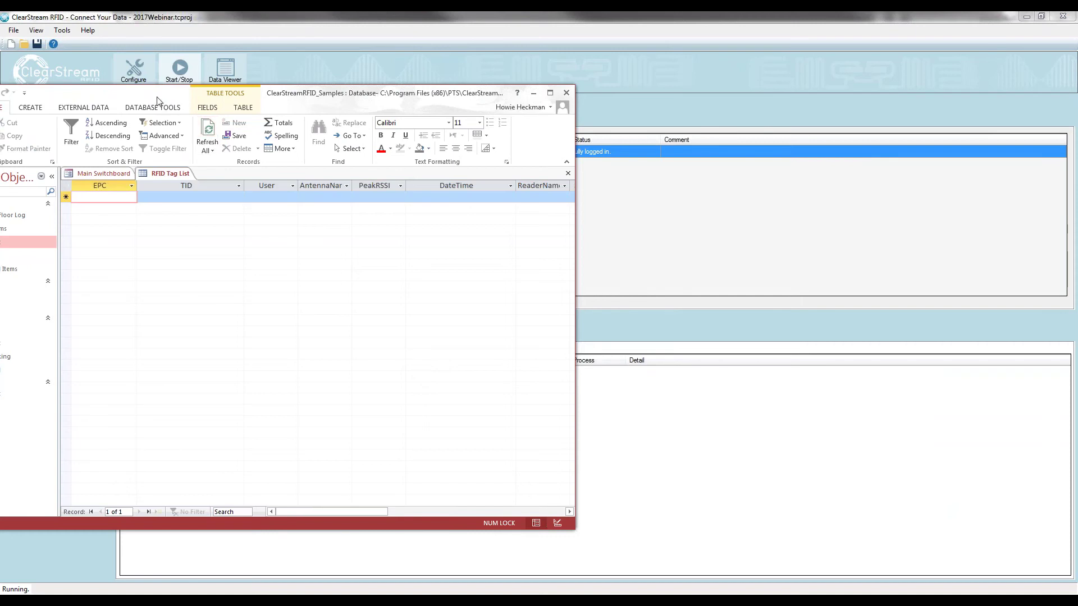
Step: In ClearStream RFID, enable Report tag no longer visible in the tag settings of Fixed RFID Reader 1, and close the reader configuration
key("alt+Tab")
left_click(134, 70)
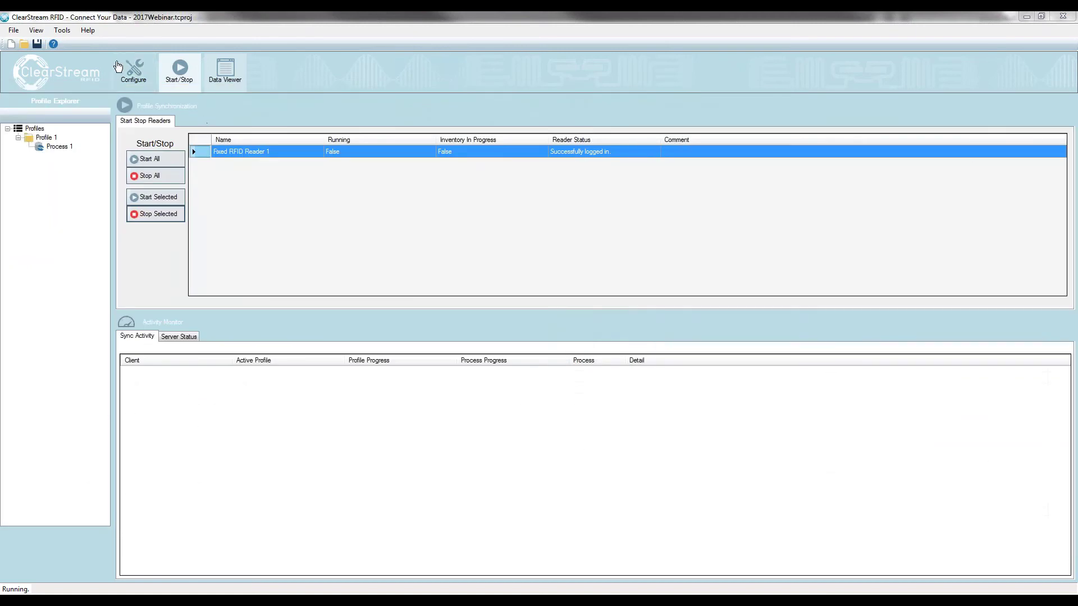
left_click(429, 247)
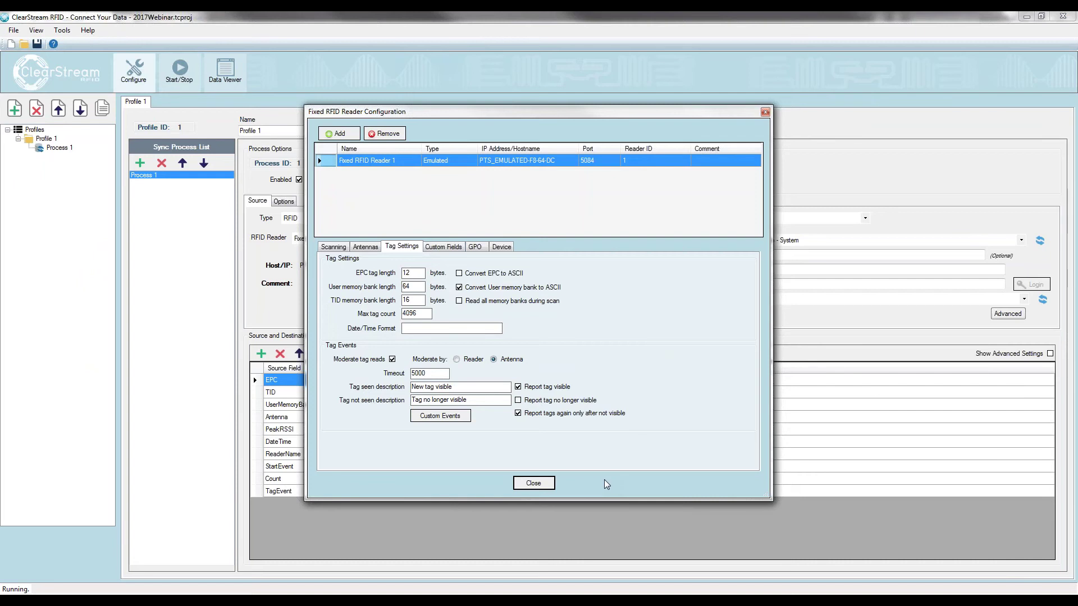
left_click(518, 400)
left_click(536, 485)
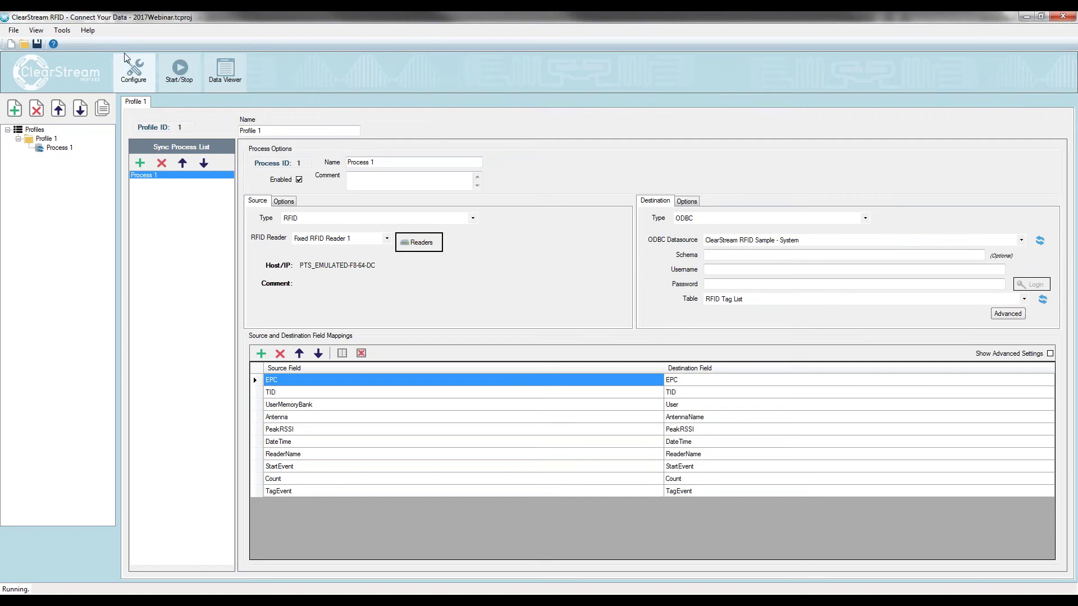
Step: Start the selected reader, arrange the Access table beside the Virtual Site Survey, and refresh the RFID Tag List table
left_click(179, 70)
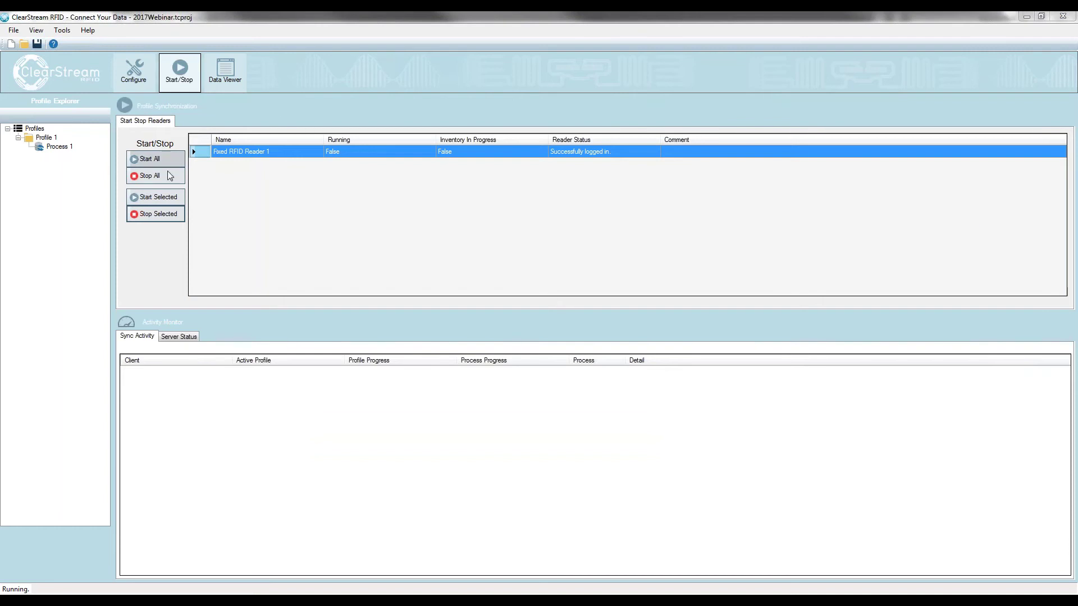
left_click(168, 196)
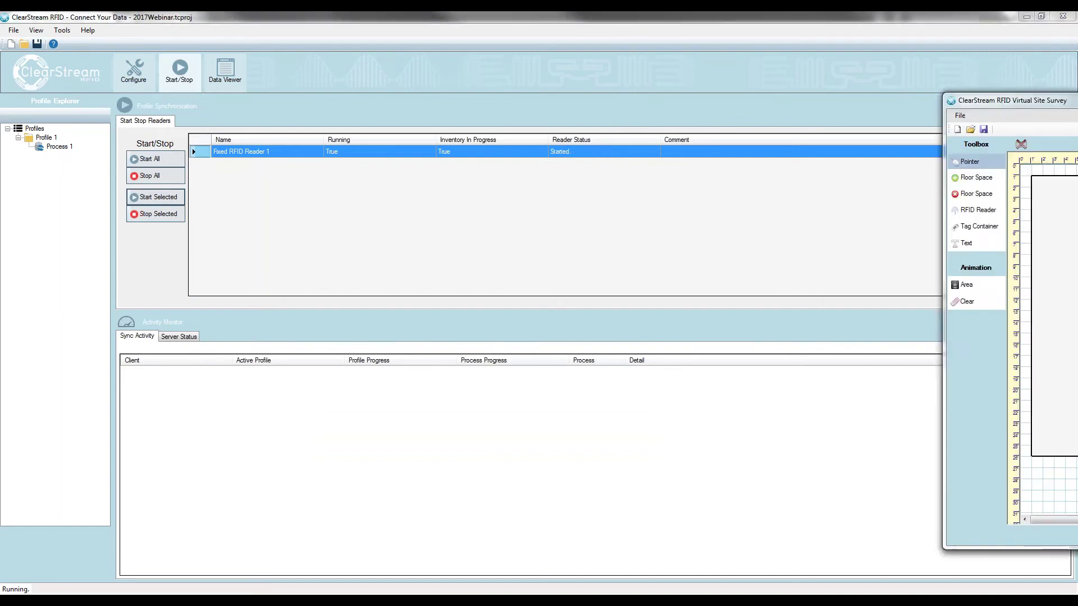
left_click_drag(1077, 91, 878, 91)
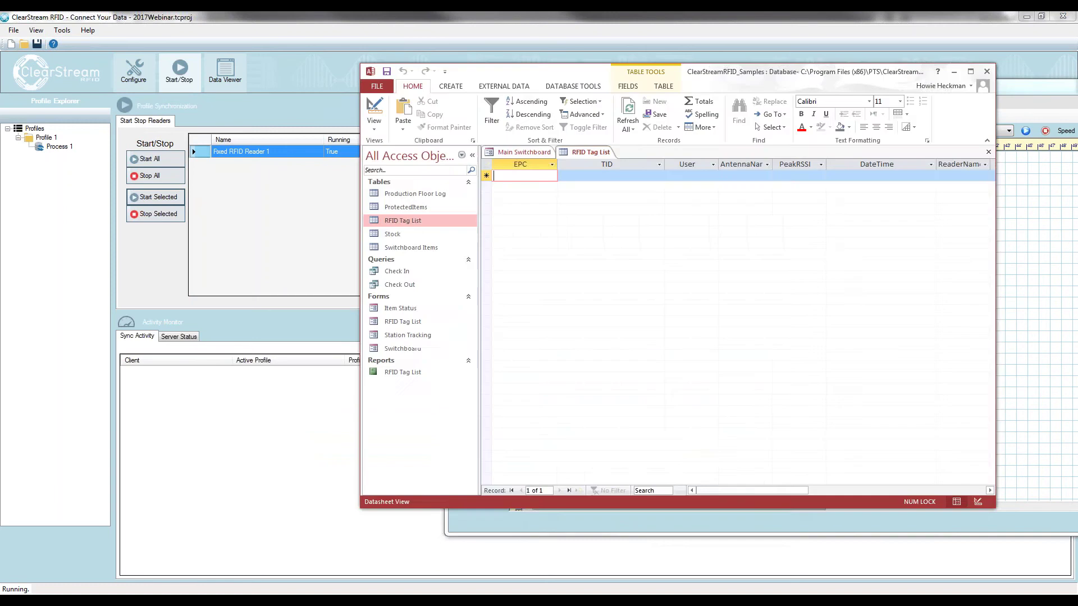
left_click_drag(778, 75, 299, 95)
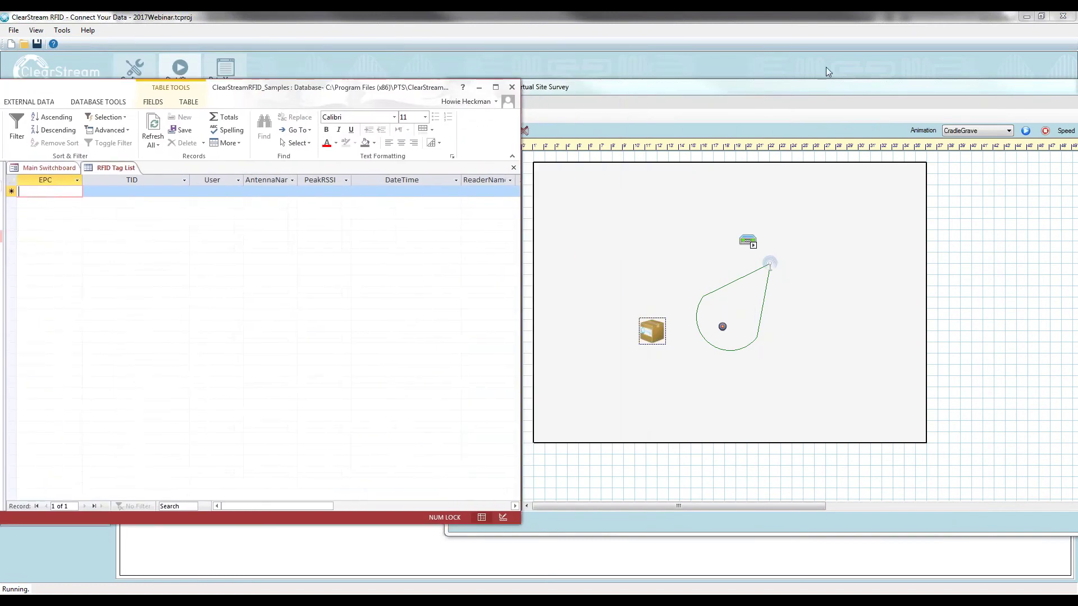
left_click(775, 83)
left_click(144, 138)
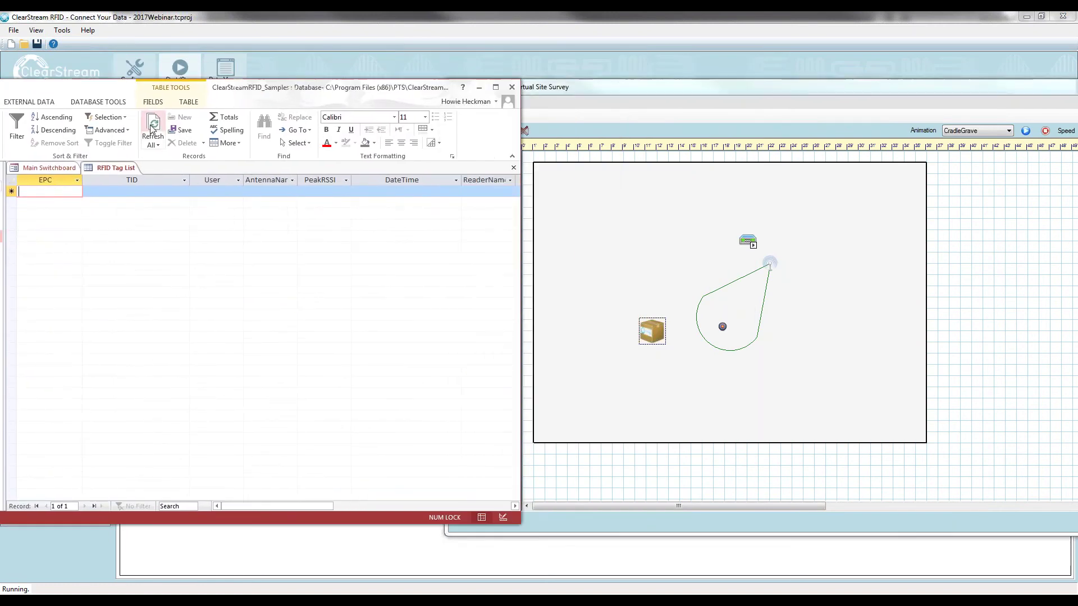
Step: Move the box into the antenna's read zone in Virtual Site Survey, and refresh the RFID Tag List table repeatedly
left_click(620, 91)
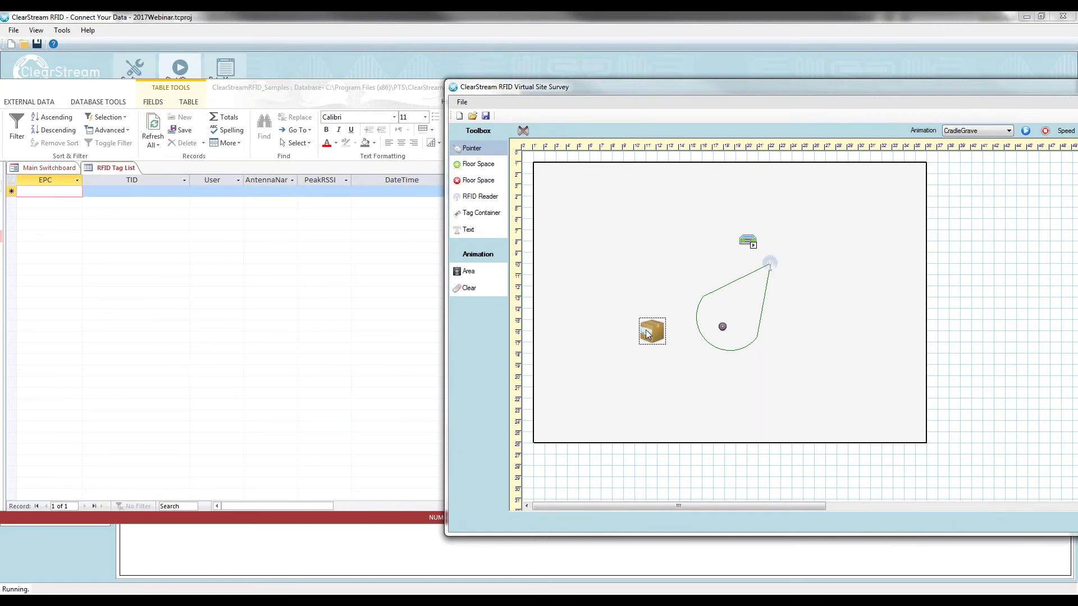
left_click_drag(646, 335, 634, 340)
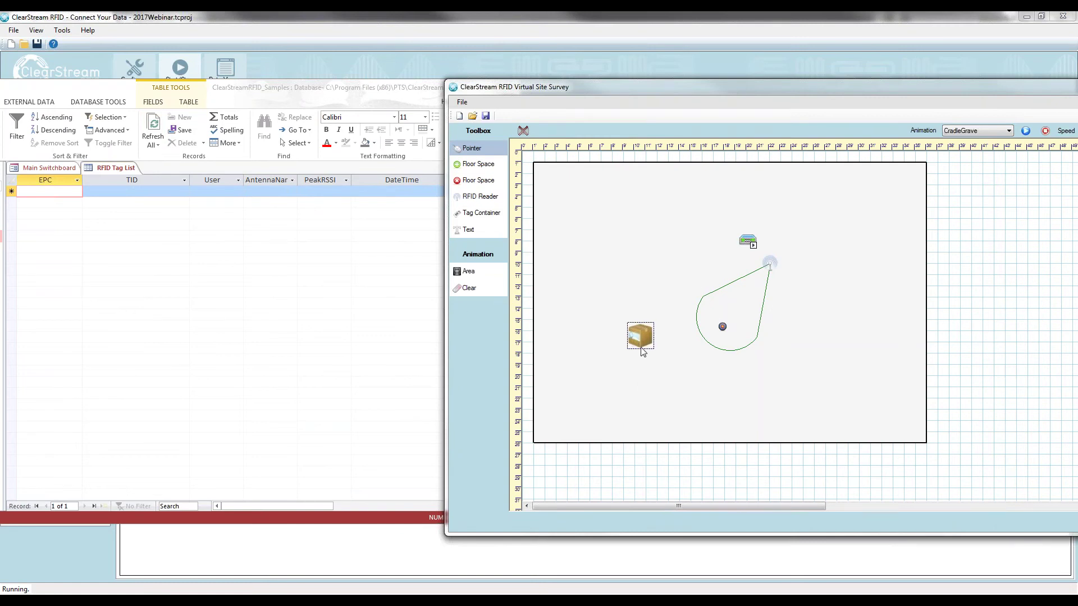
left_click_drag(643, 343, 725, 330)
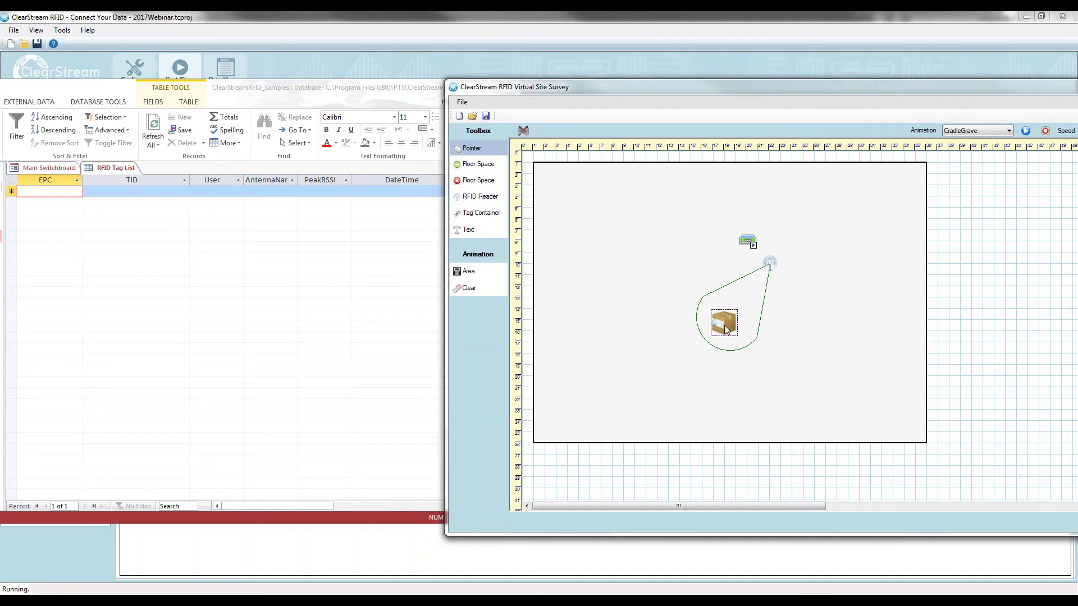
left_click(154, 127)
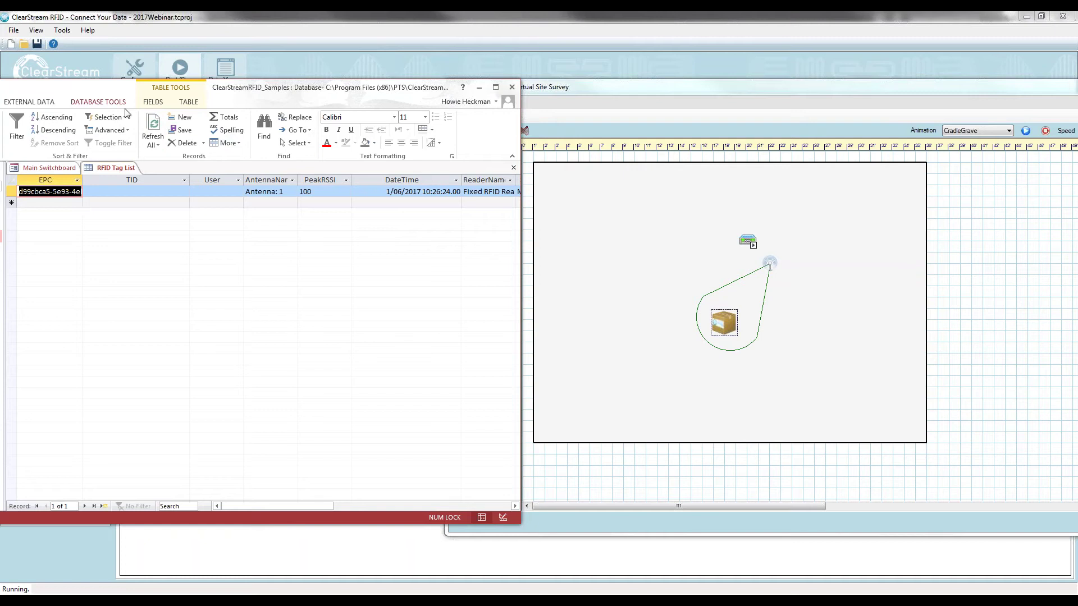
left_click(156, 127)
left_click(153, 126)
Step: Pull the box out of the read zone, and refresh the RFID Tag List table after the timeout
left_click_drag(731, 322, 627, 335)
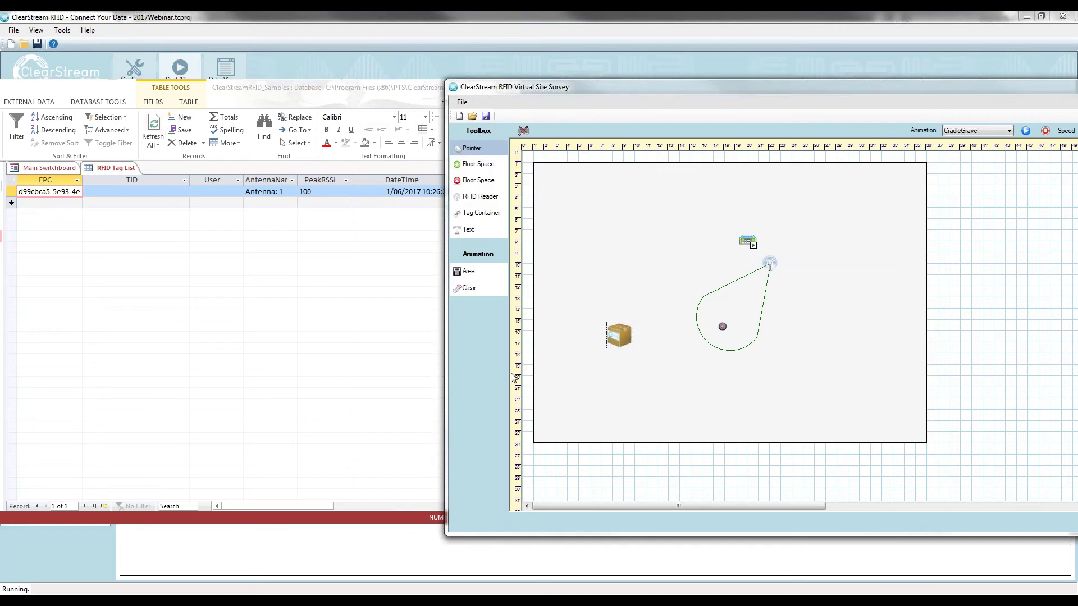
left_click(379, 379)
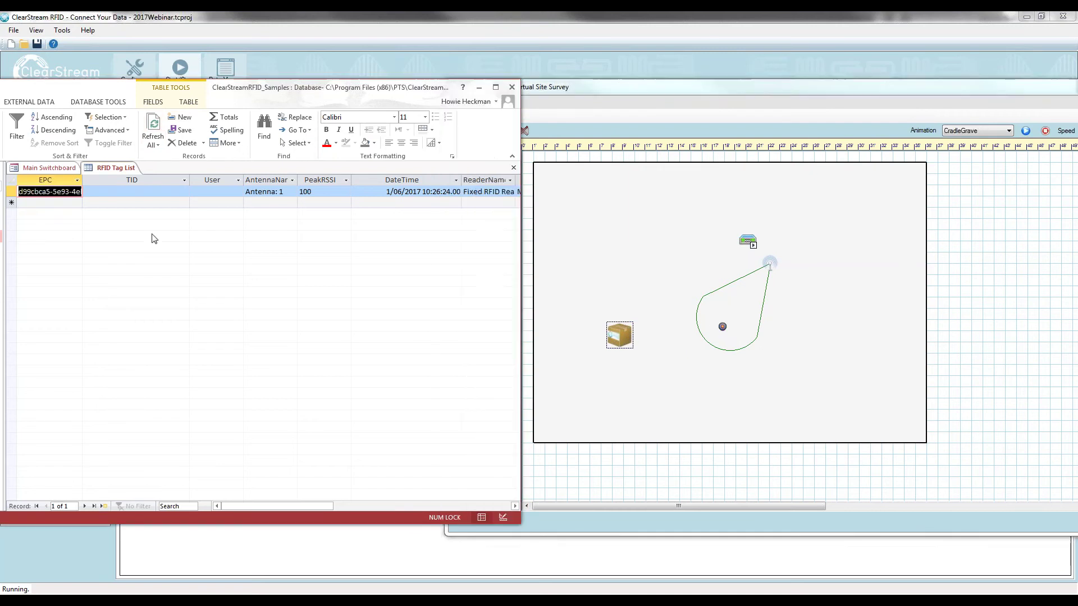
left_click(154, 130)
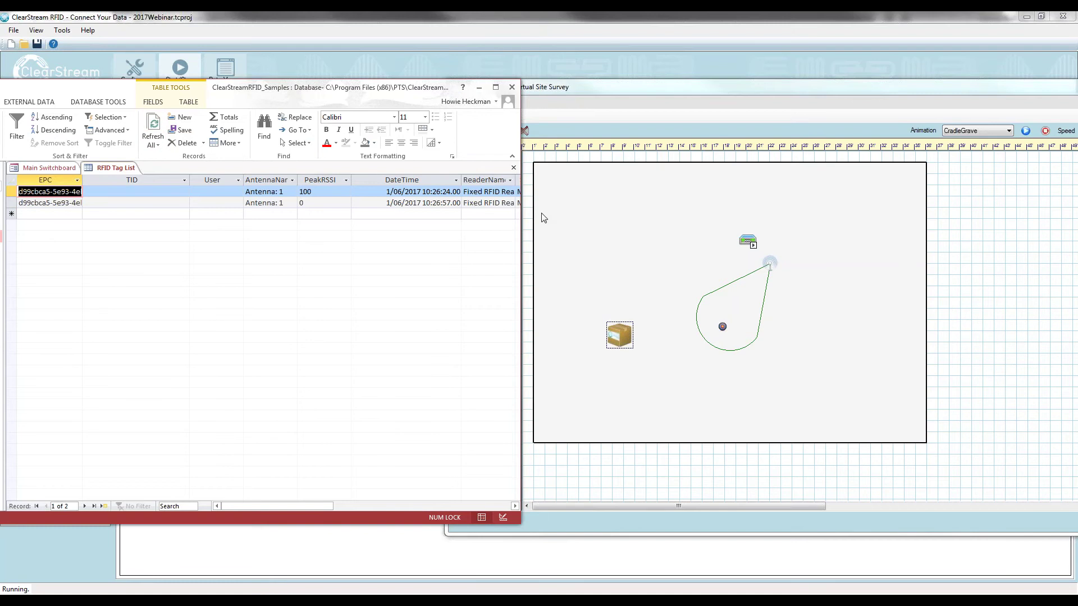
Step: Widen the Access window and the TagEvent column, and examine the tag event text of the records
left_click_drag(521, 220, 529, 220)
left_click(313, 203)
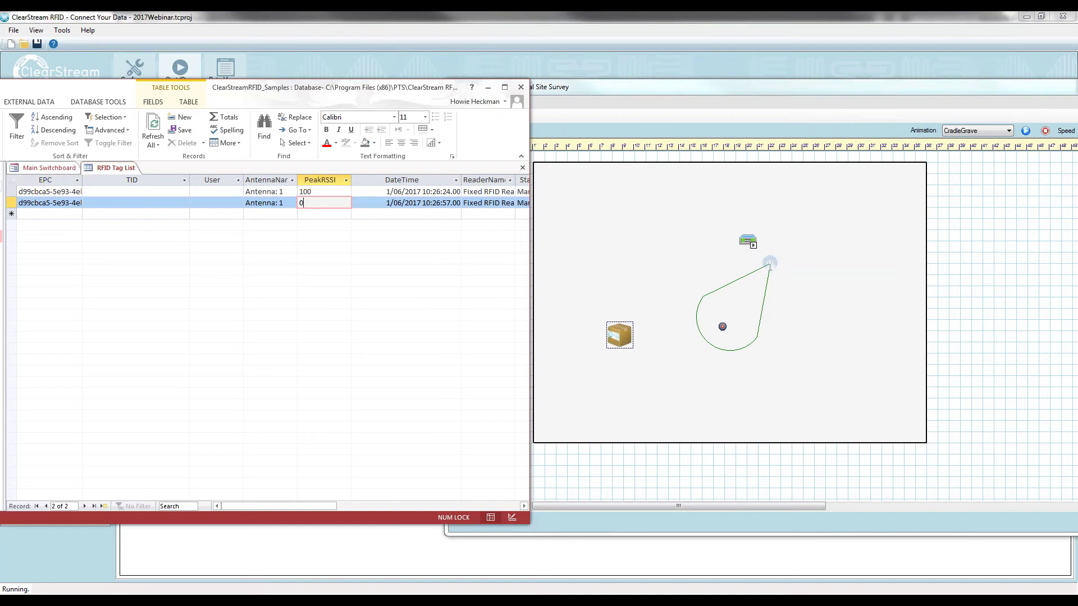
left_click_drag(530, 226, 776, 224)
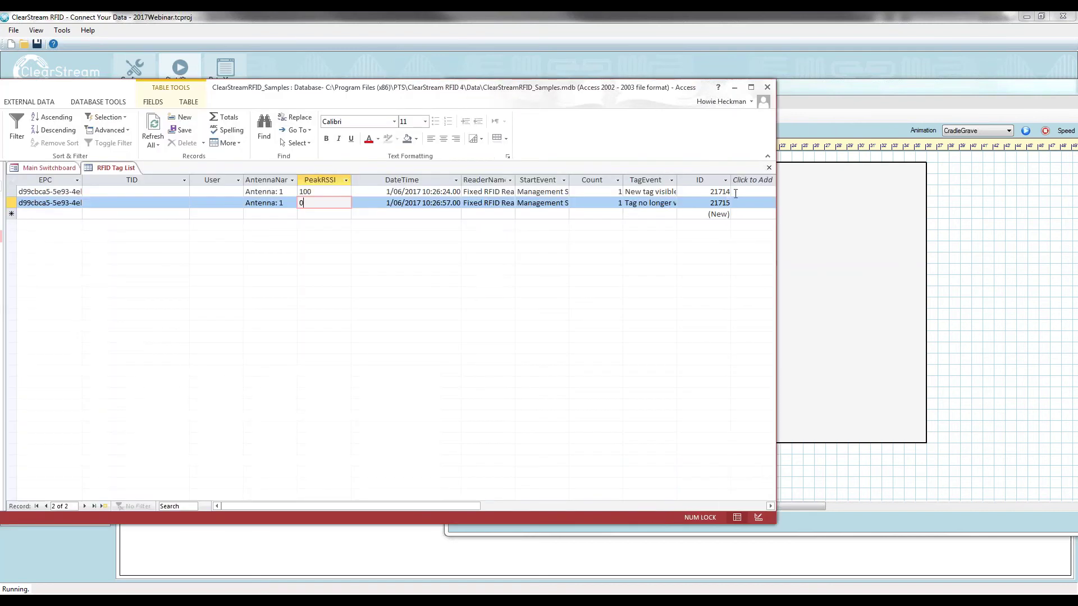
left_click_drag(677, 180, 625, 191)
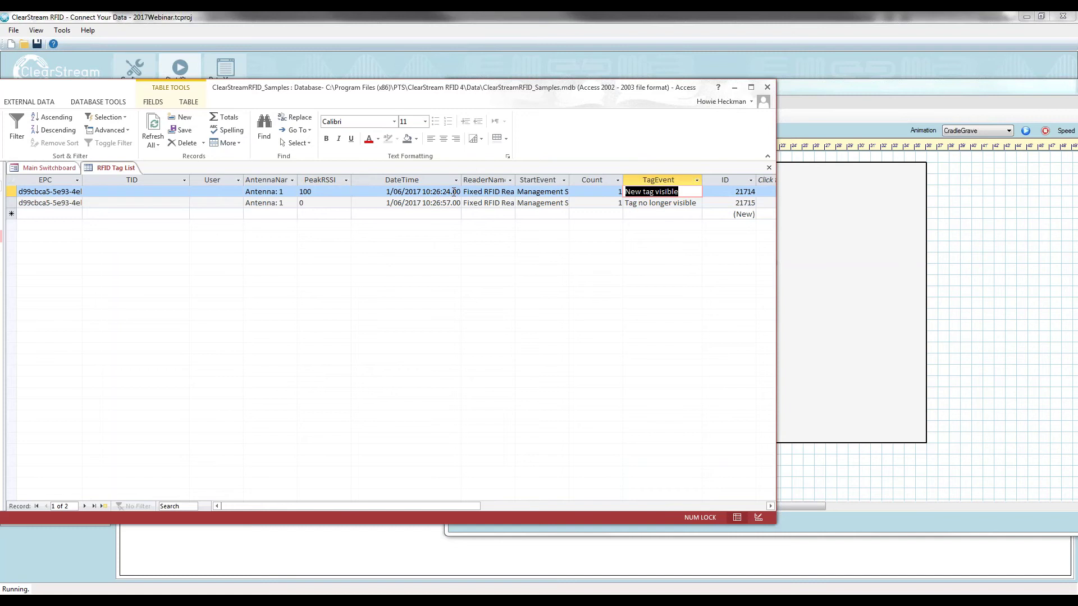
key("Down")
key("Down")
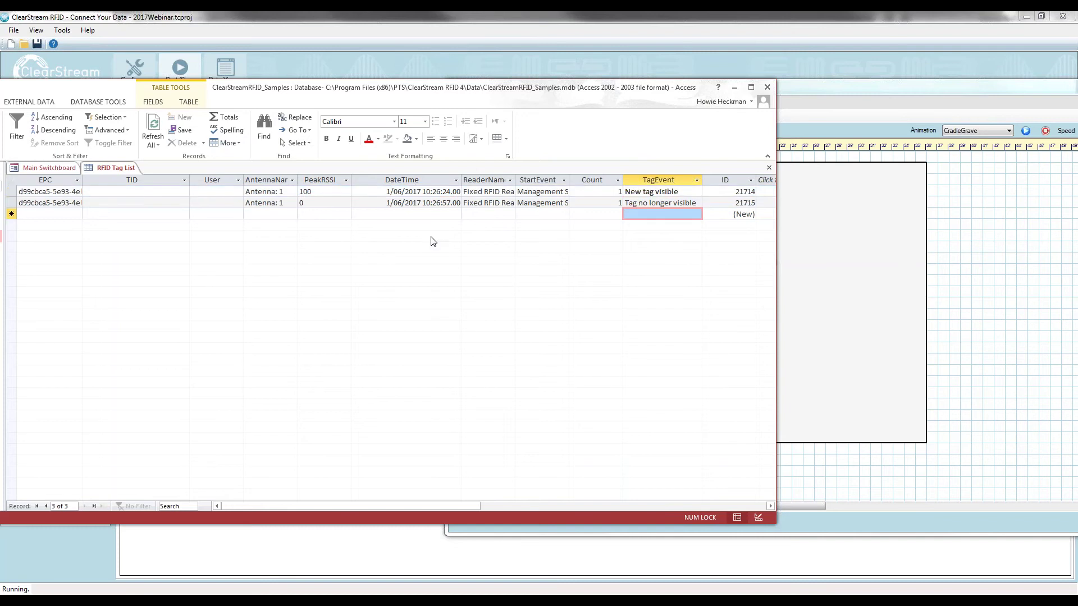
key("Up")
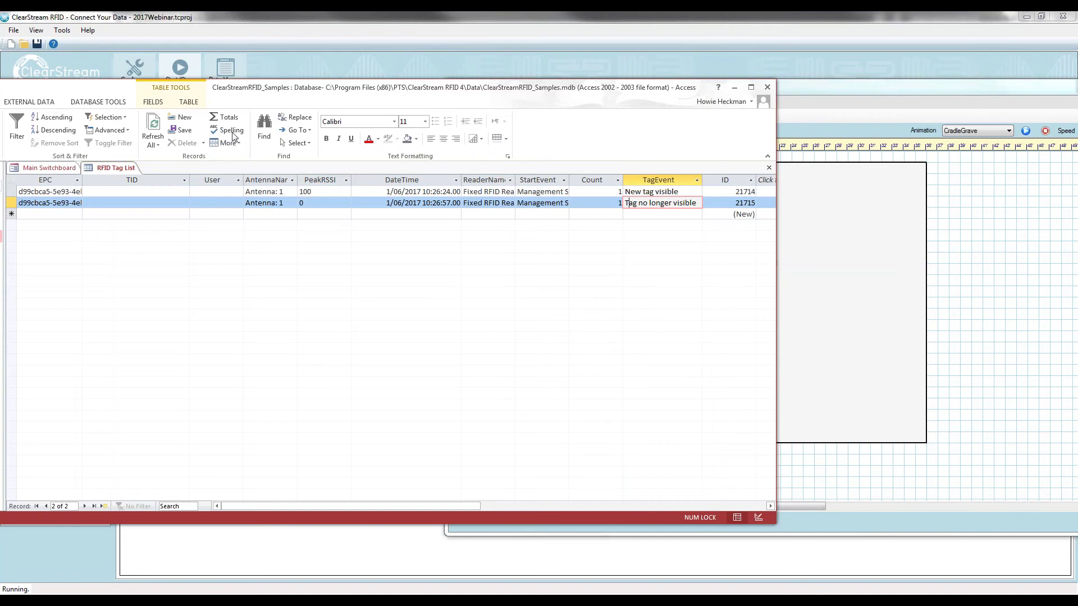
Step: Narrow the Access window and return the box to the read zone, refreshing the RFID Tag List table before and after the move
left_click(150, 131)
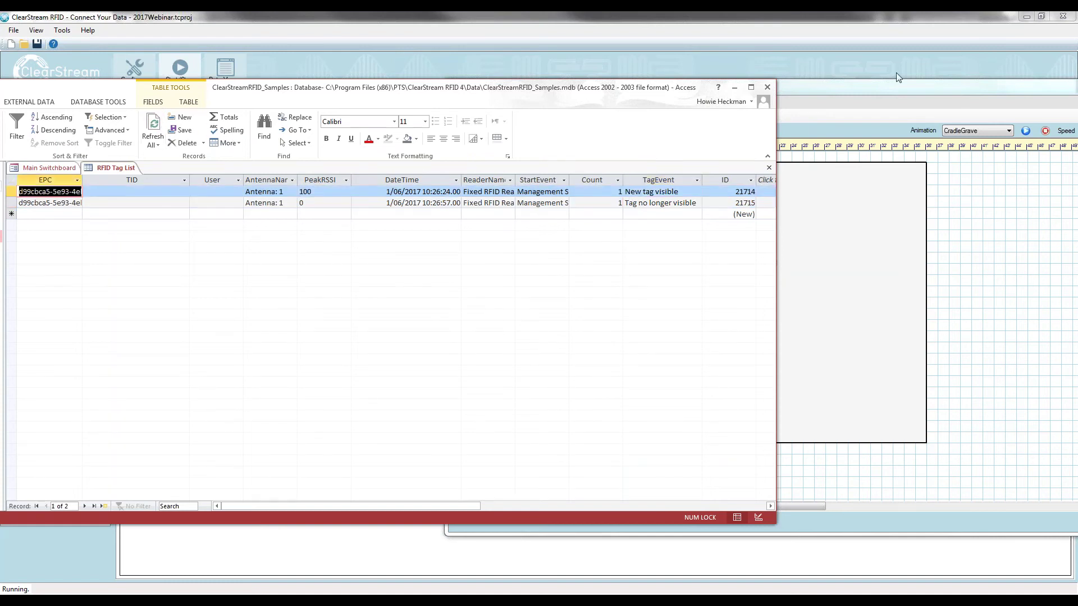
left_click_drag(777, 119, 484, 127)
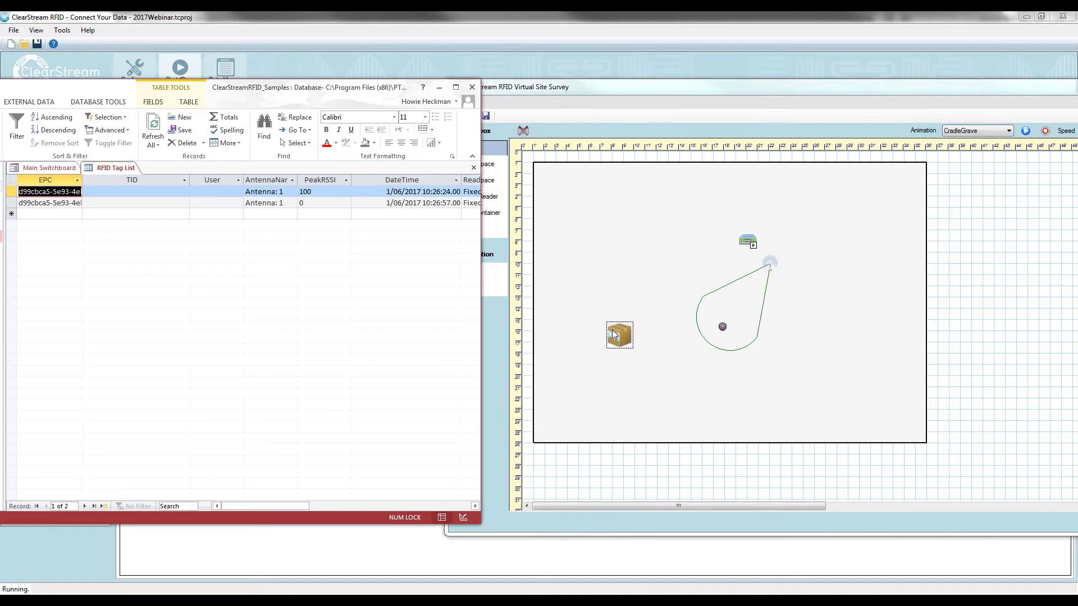
left_click_drag(616, 334, 714, 315)
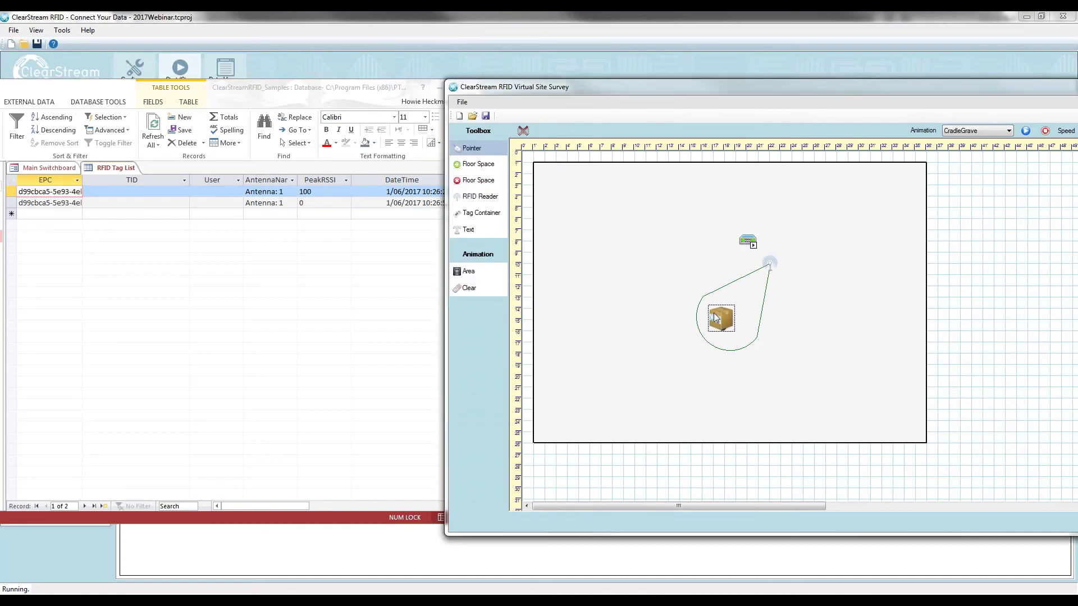
left_click(350, 269)
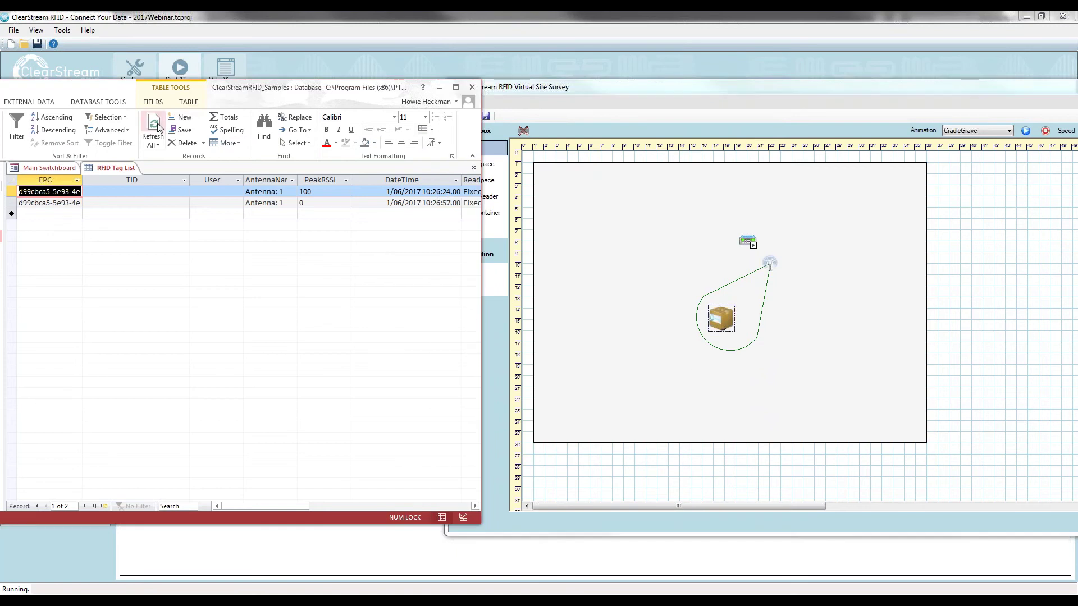
left_click(156, 126)
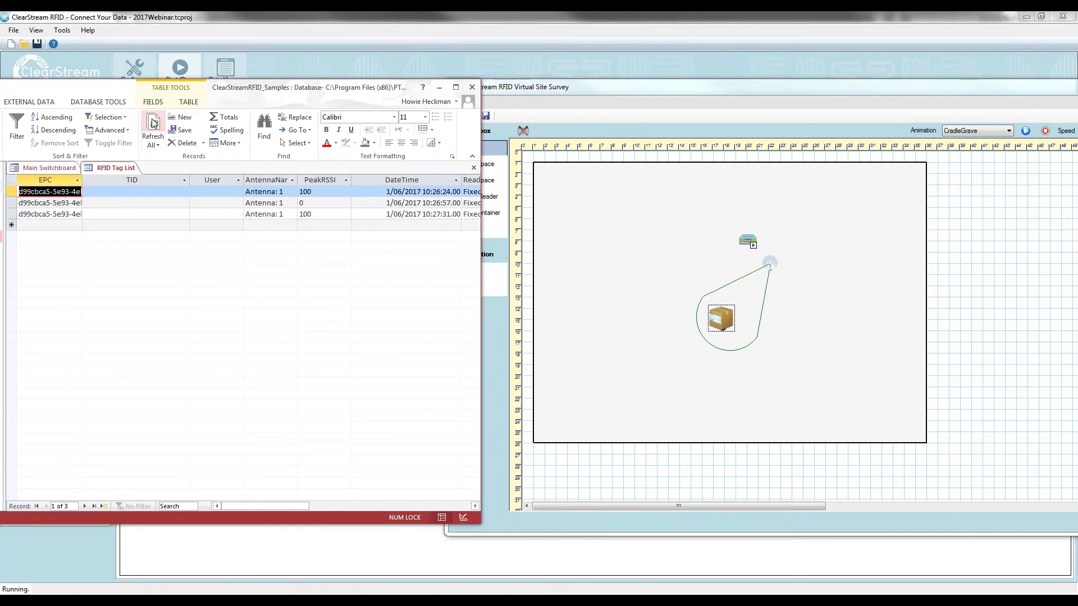
Step: Widen the Access window to bring up the TagEvent column, and inspect the newest record's tag event
left_click(306, 214)
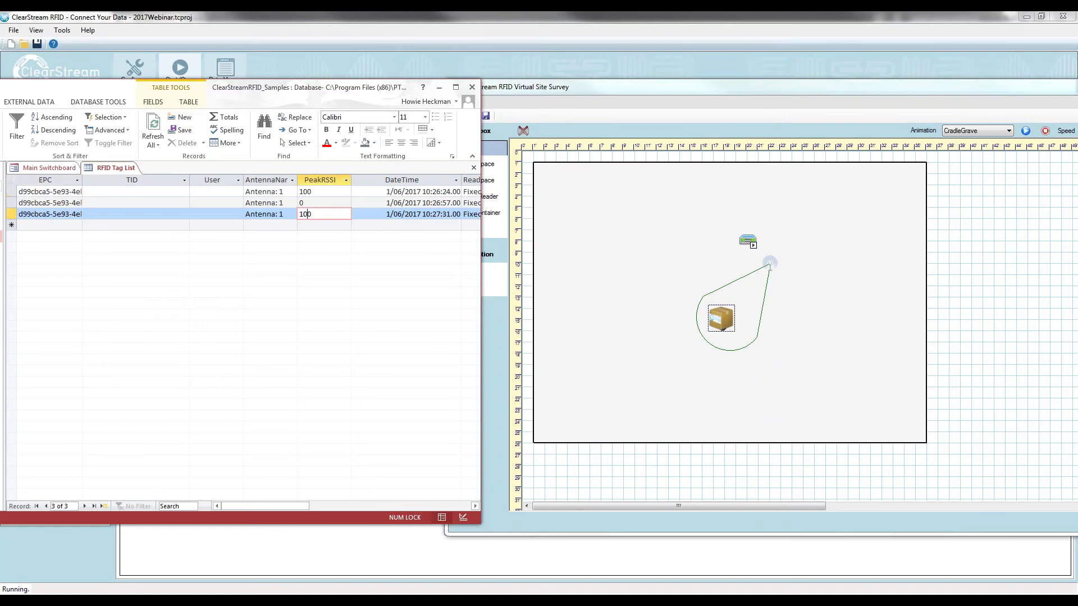
left_click_drag(481, 311, 720, 312)
left_click(667, 214)
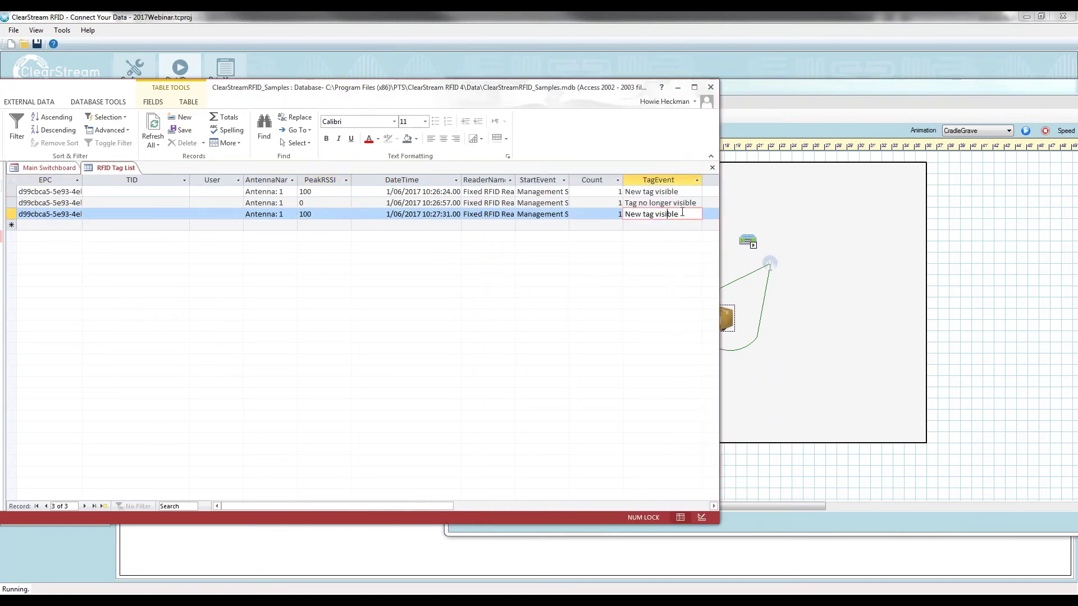
left_click_drag(682, 214, 625, 214)
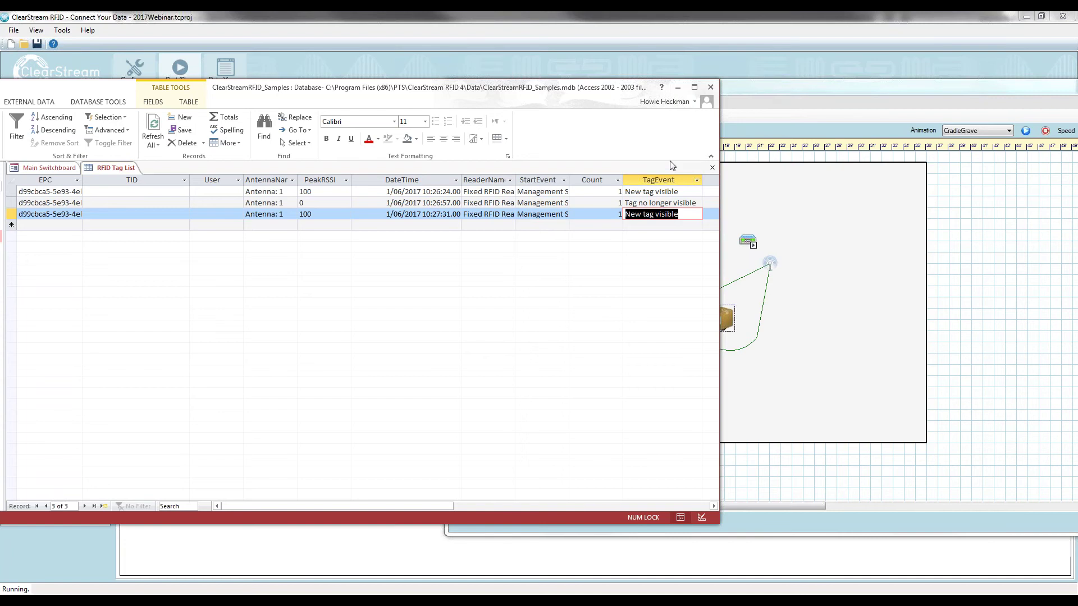
Step: Check the box's position in Virtual Site Survey, and refresh the RFID Tag List table with the box still in the read zone
left_click(809, 94)
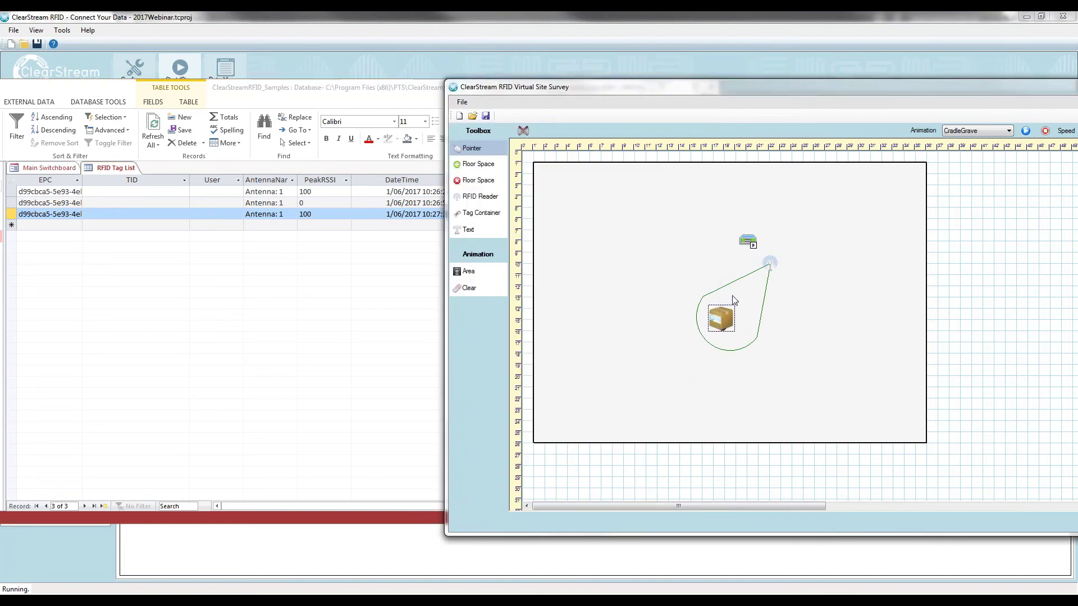
left_click(166, 126)
left_click(157, 127)
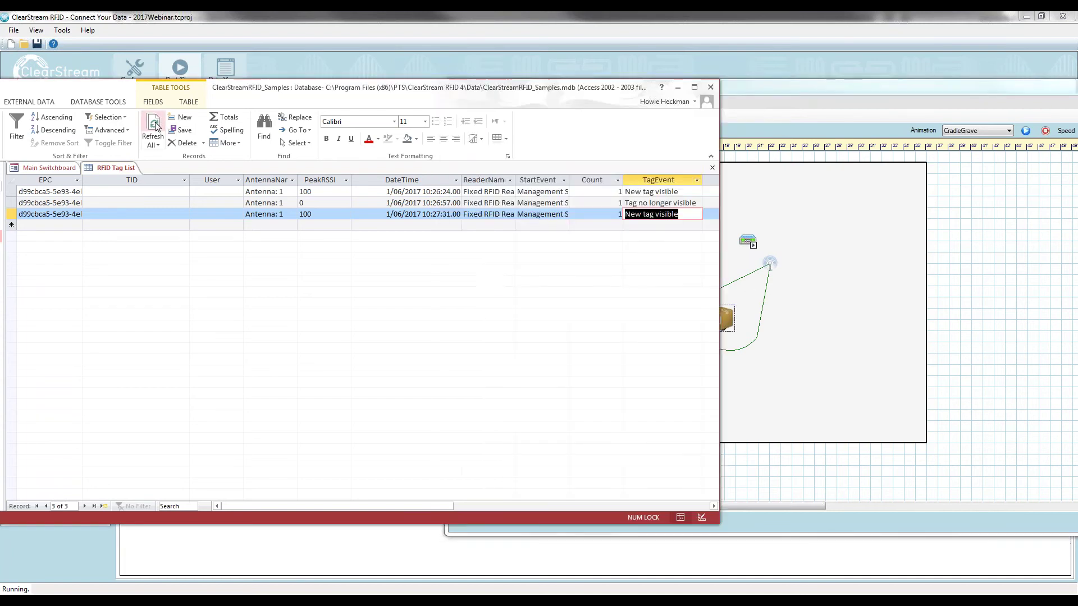
Step: Move the box out of the antenna's read zone in Virtual Site Survey, and refresh the RFID Tag List table in Access
left_click(864, 99)
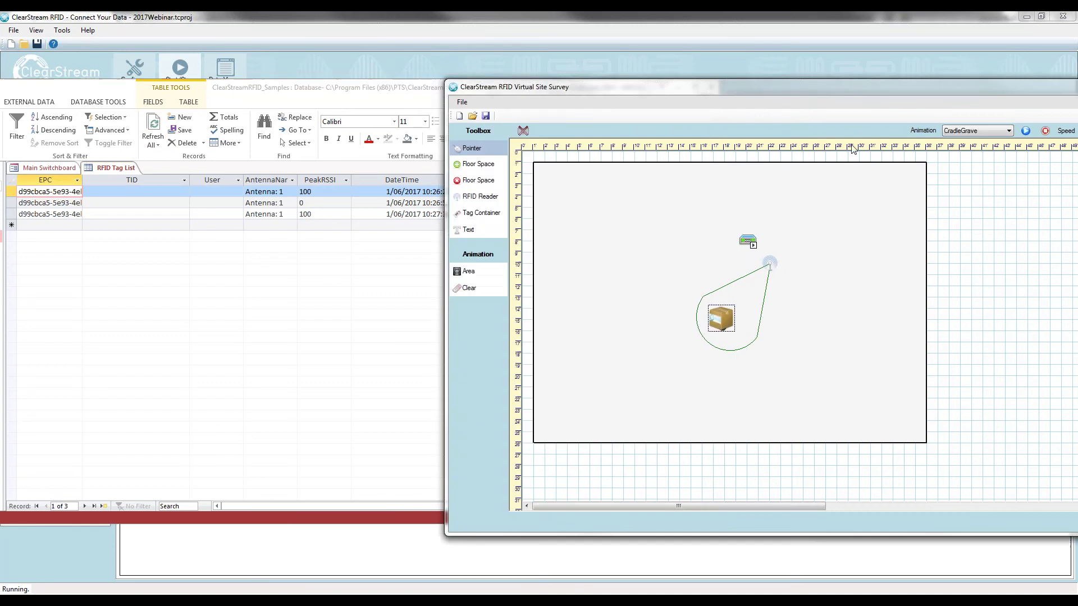
left_click_drag(728, 322, 633, 356)
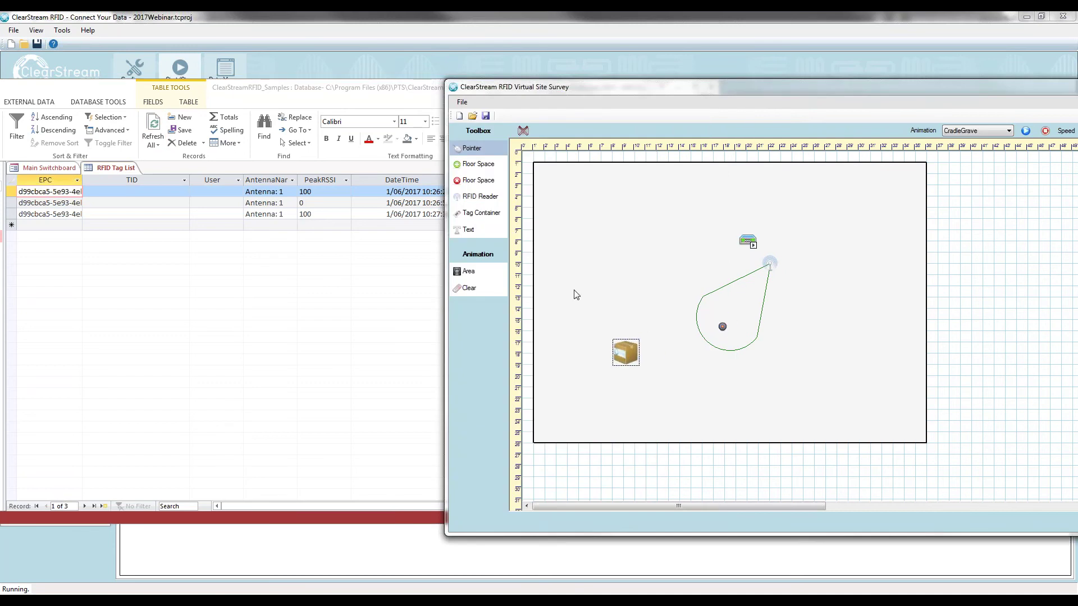
left_click(273, 91)
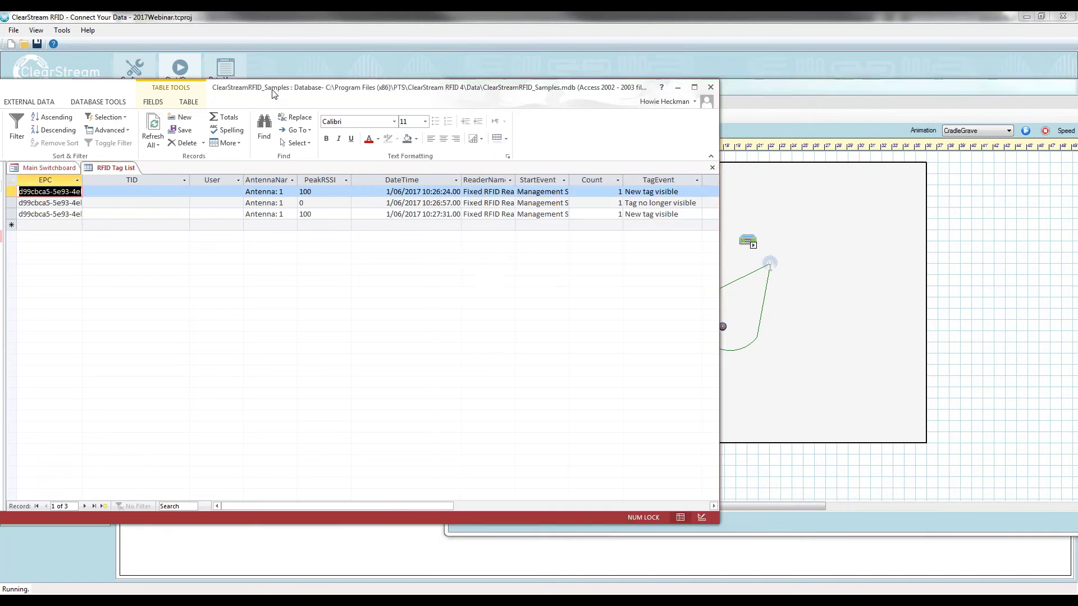
left_click(155, 128)
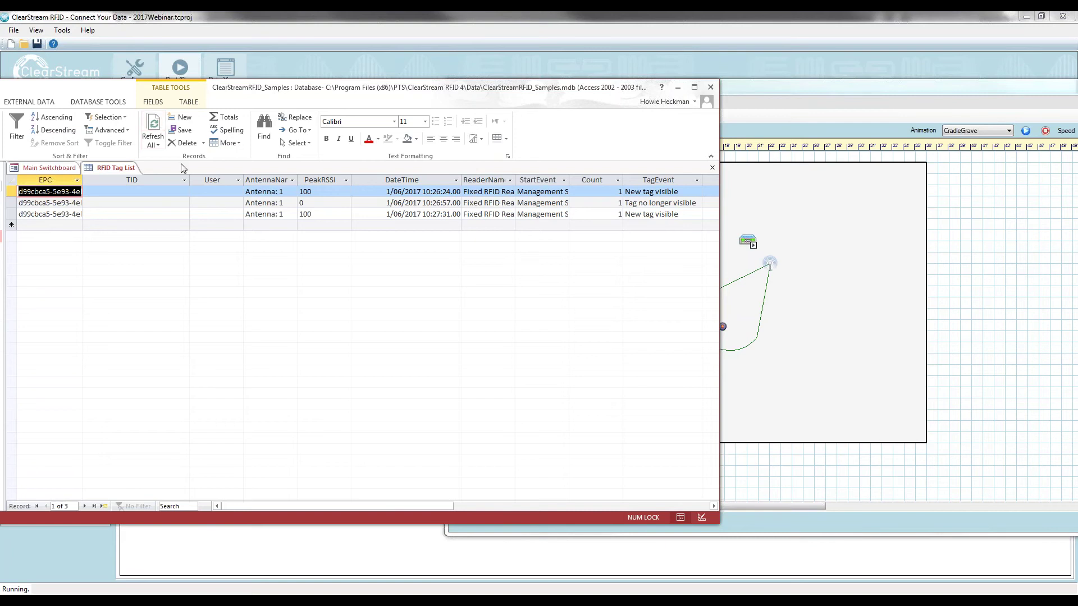
left_click(155, 128)
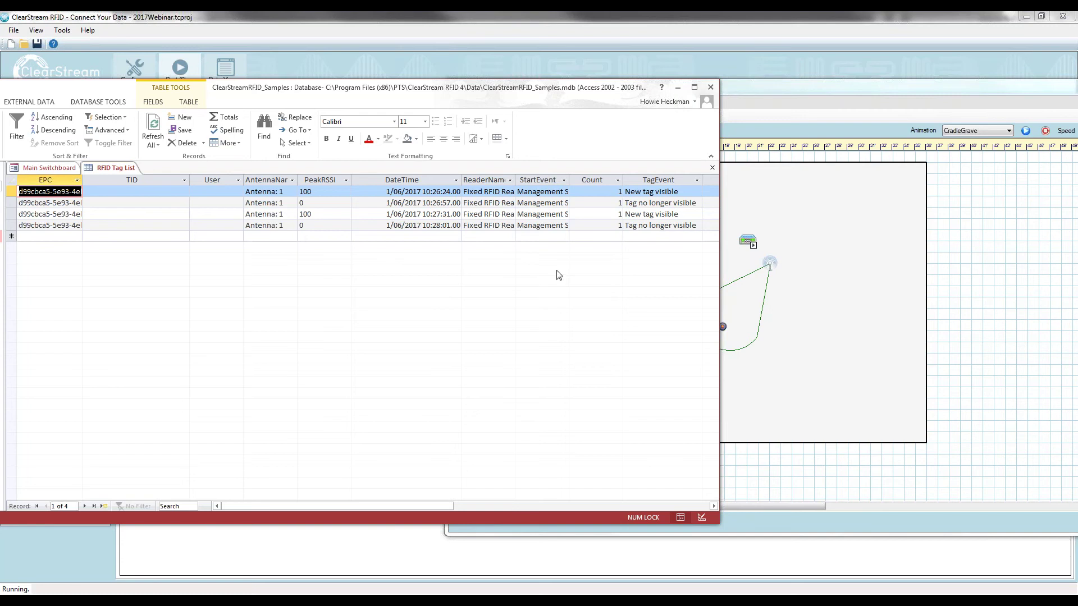
Step: Bring the box back into the read zone, refresh the RFID Tag List table, and select the newest record's TagEvent value
left_click(821, 98)
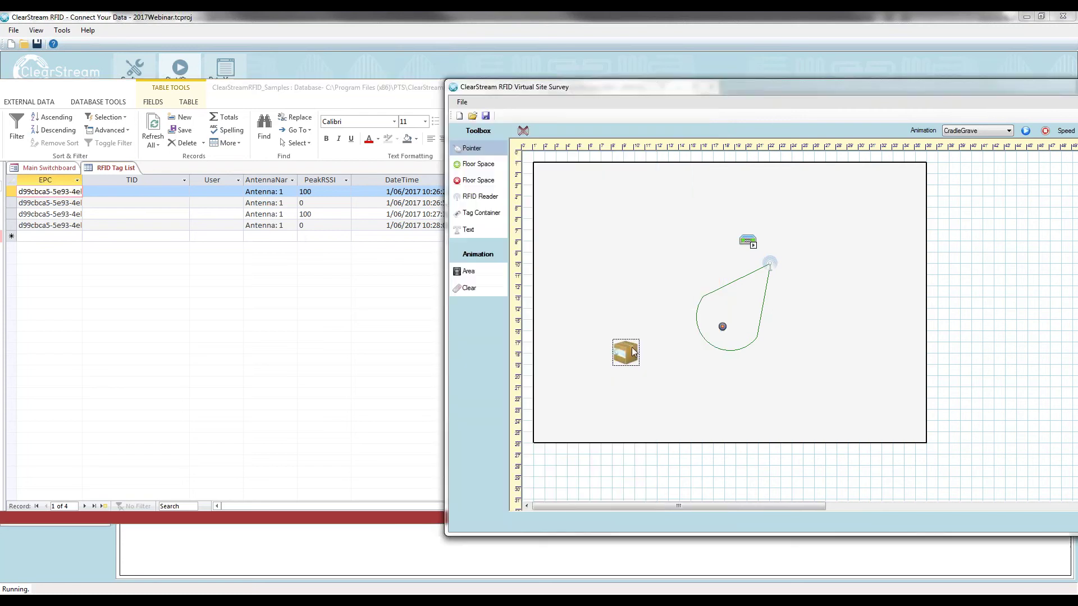
left_click_drag(633, 354, 702, 337)
left_click(353, 103)
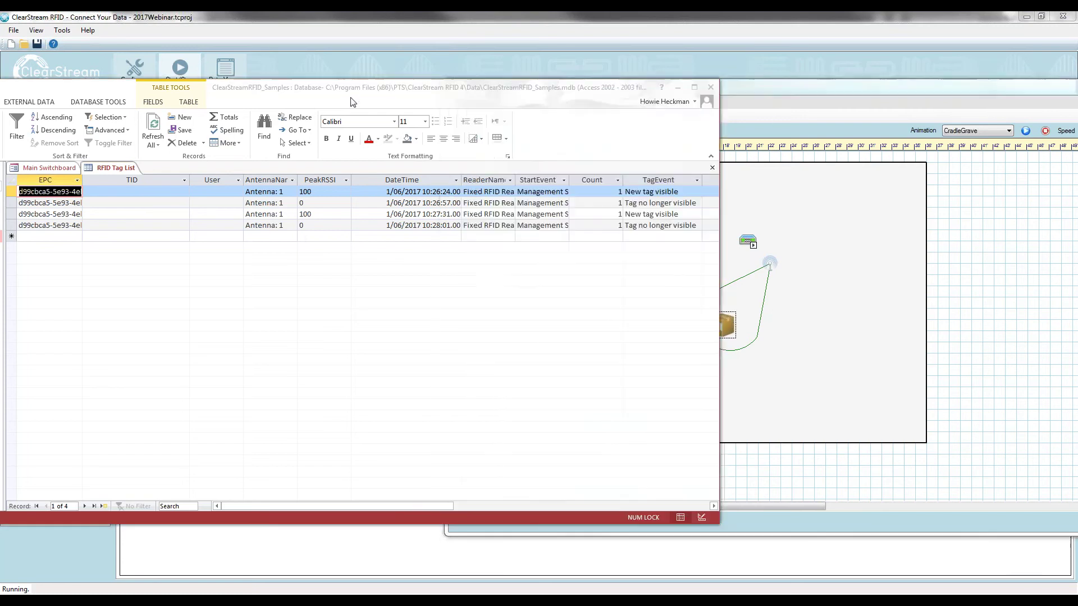
left_click(152, 124)
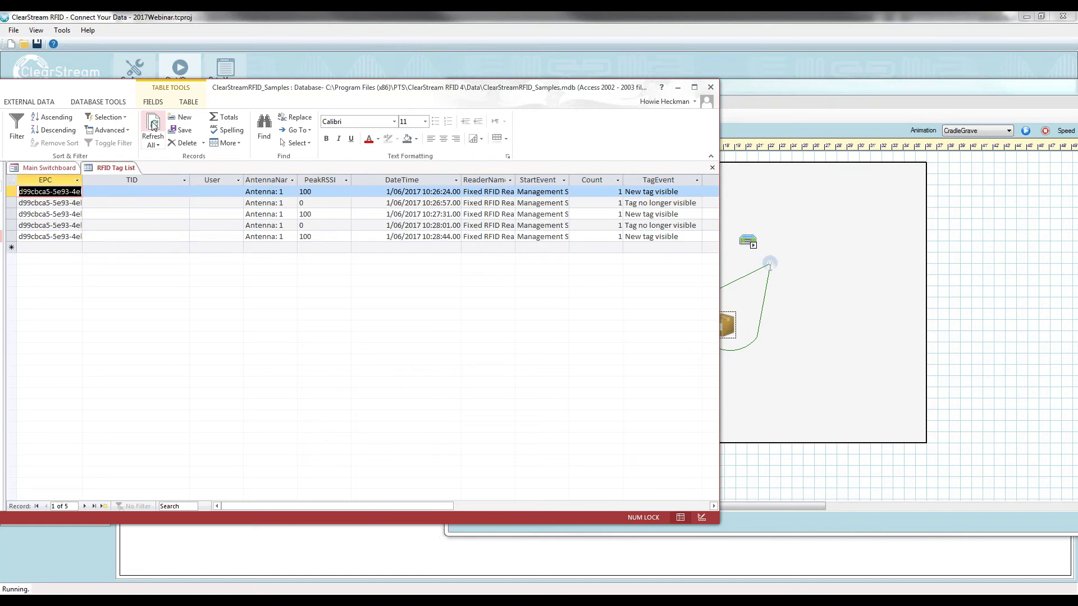
left_click(669, 238)
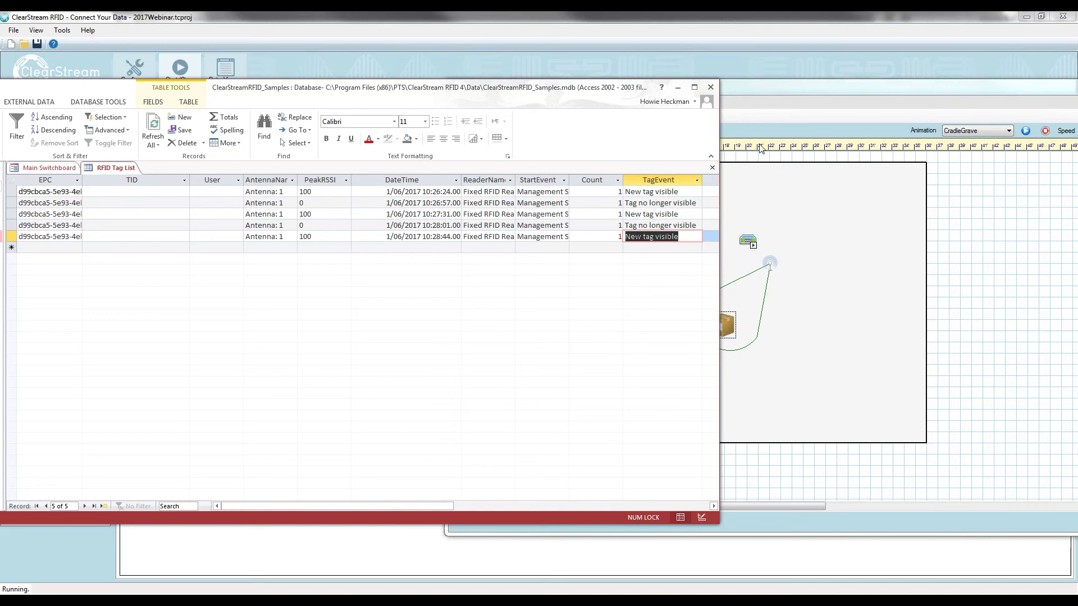
Step: Take the box out of the read zone again, and refresh the RFID Tag List table twice with some time in between
left_click(723, 348)
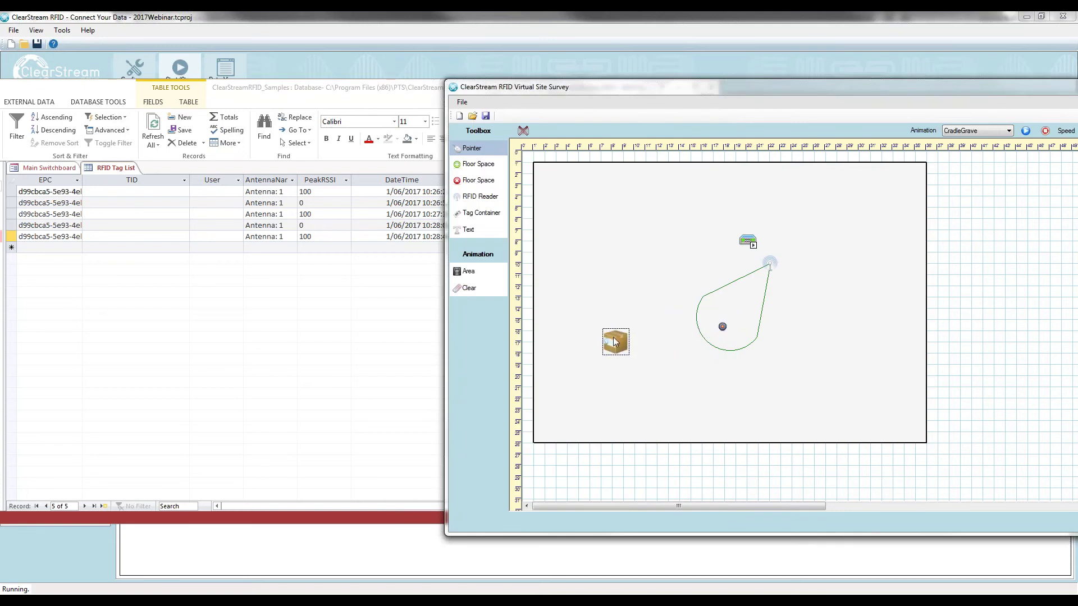
left_click(404, 96)
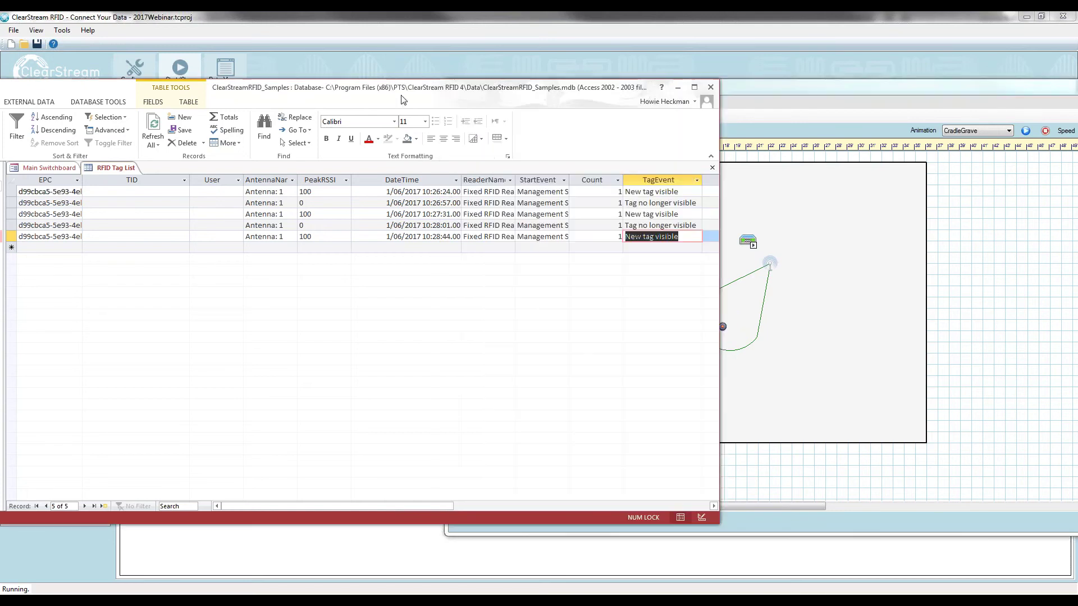
left_click(159, 129)
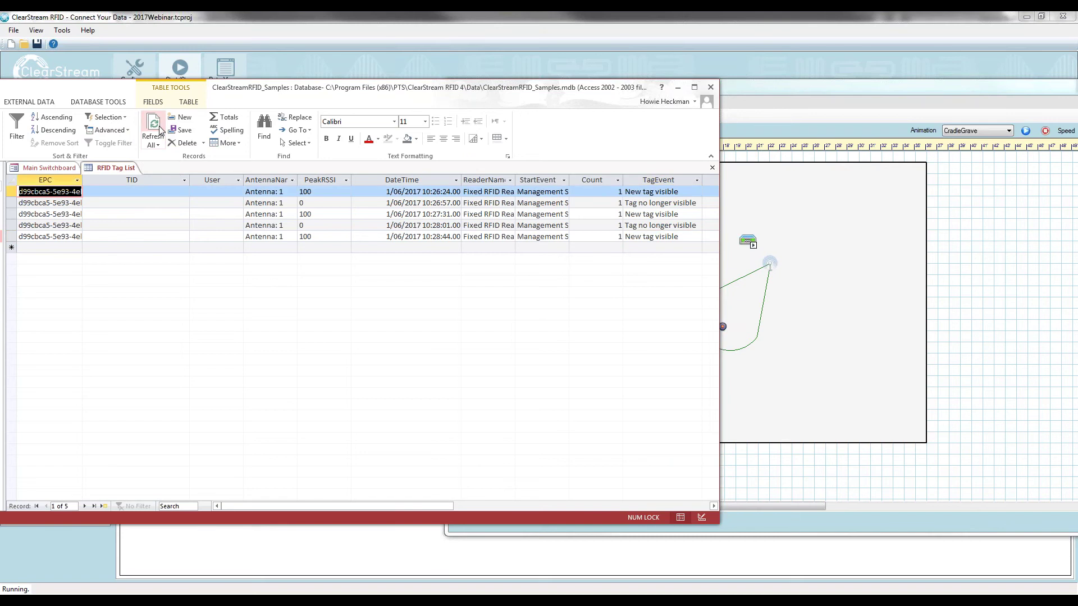
left_click(160, 128)
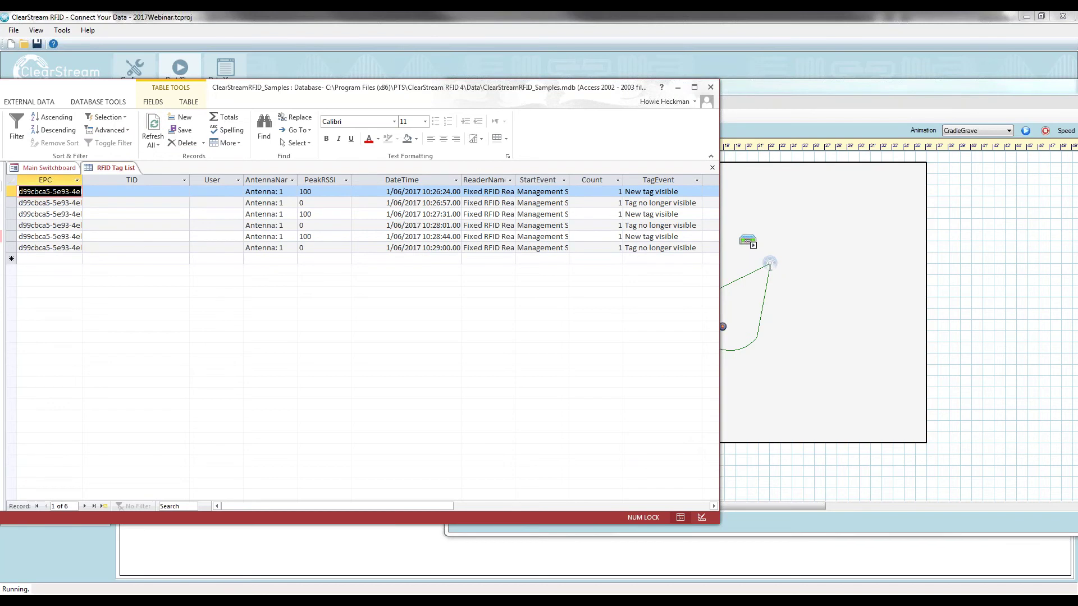
Step: Examine how the TagEvent values alternate from record to record in the RFID Tag List table
left_click_drag(680, 193, 624, 194)
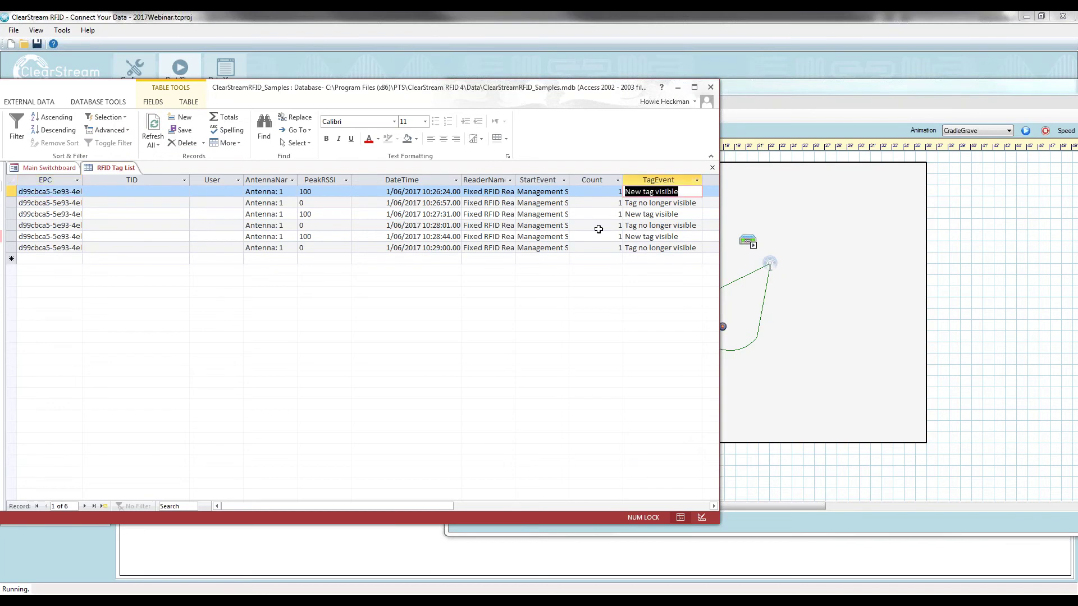
key("Down")
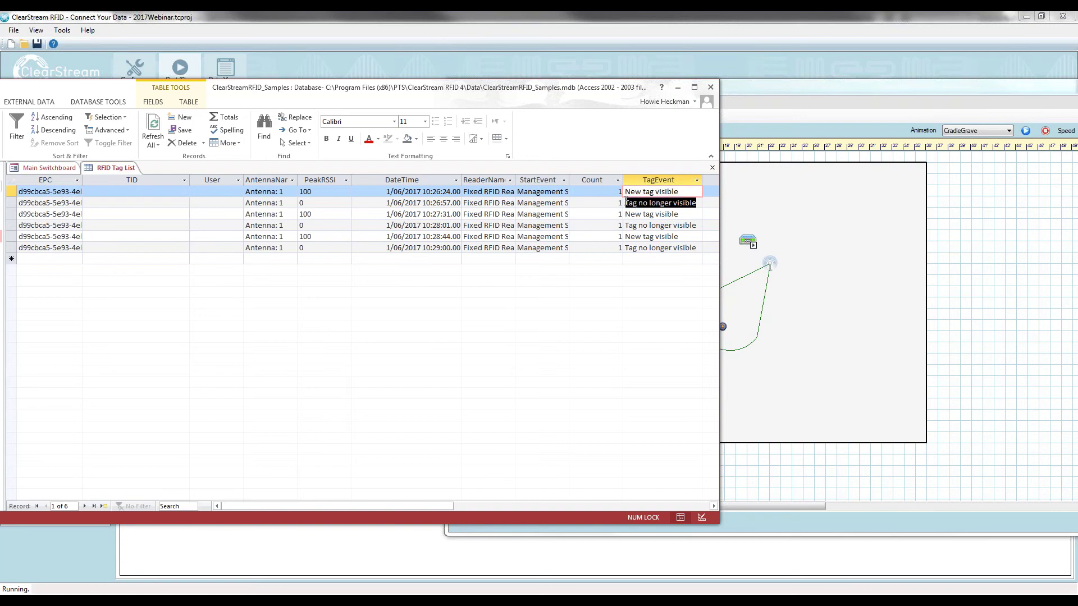
key("Down")
left_click(654, 236)
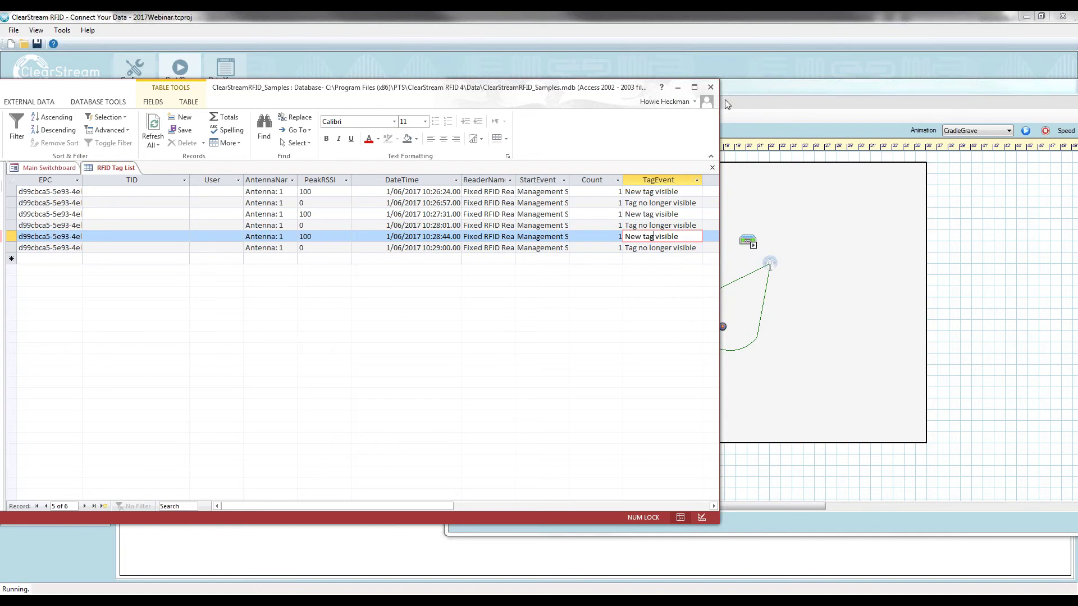
Step: Switch to the main ClearStream RFID window and stop Fixed RFID Reader 1
left_click(842, 99)
key("alt+Tab")
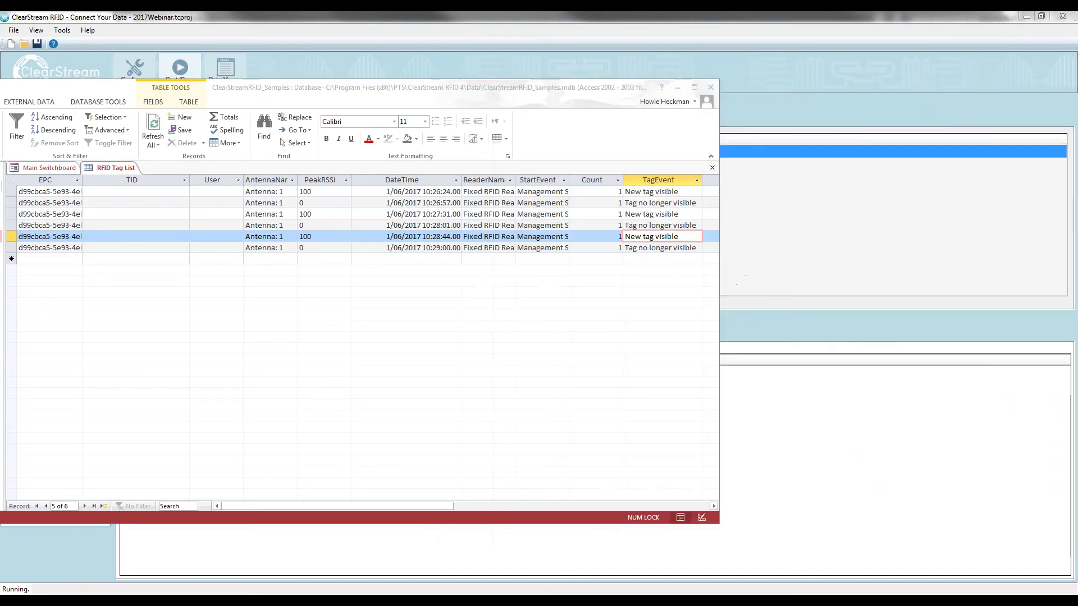
left_click(770, 12)
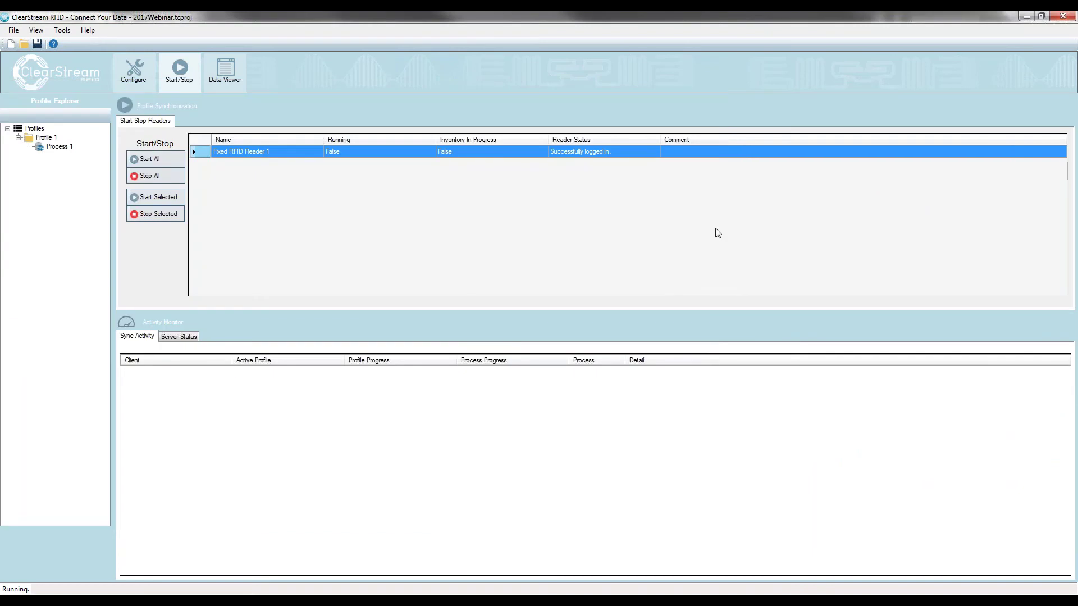
Step: Delete all records from the RFID Tag List table in Access and confirm the deletion
key("alt+Tab")
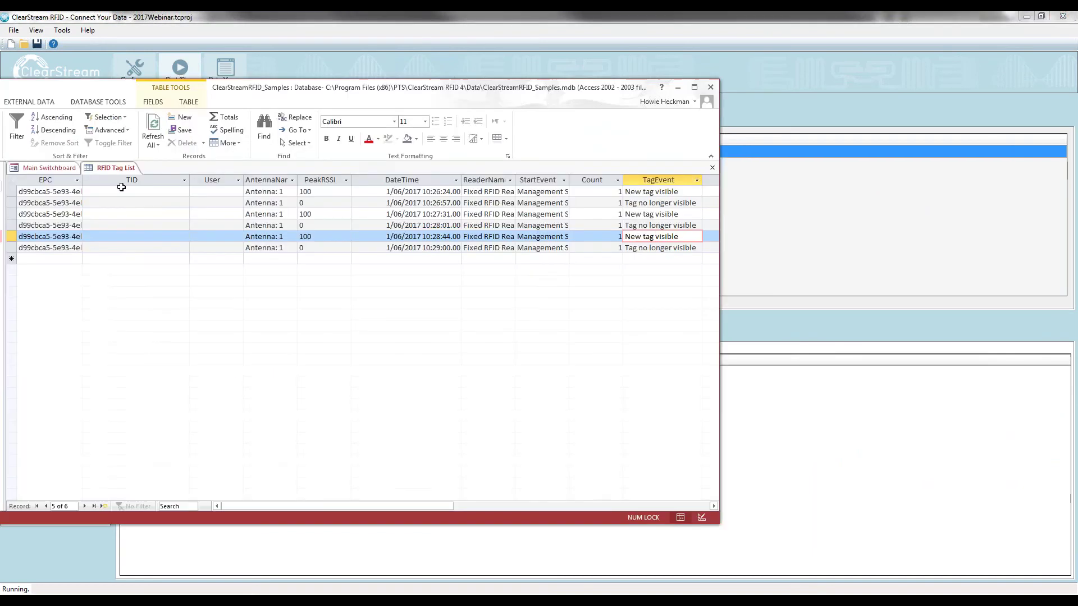
left_click(79, 215)
key("ctrl+a")
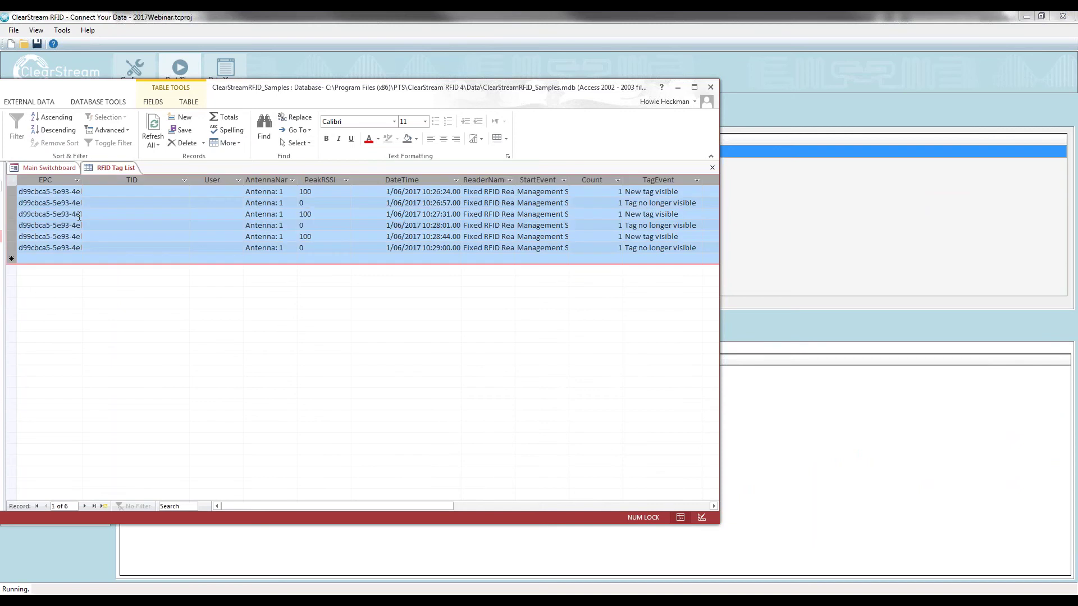
key("Delete")
left_click(517, 344)
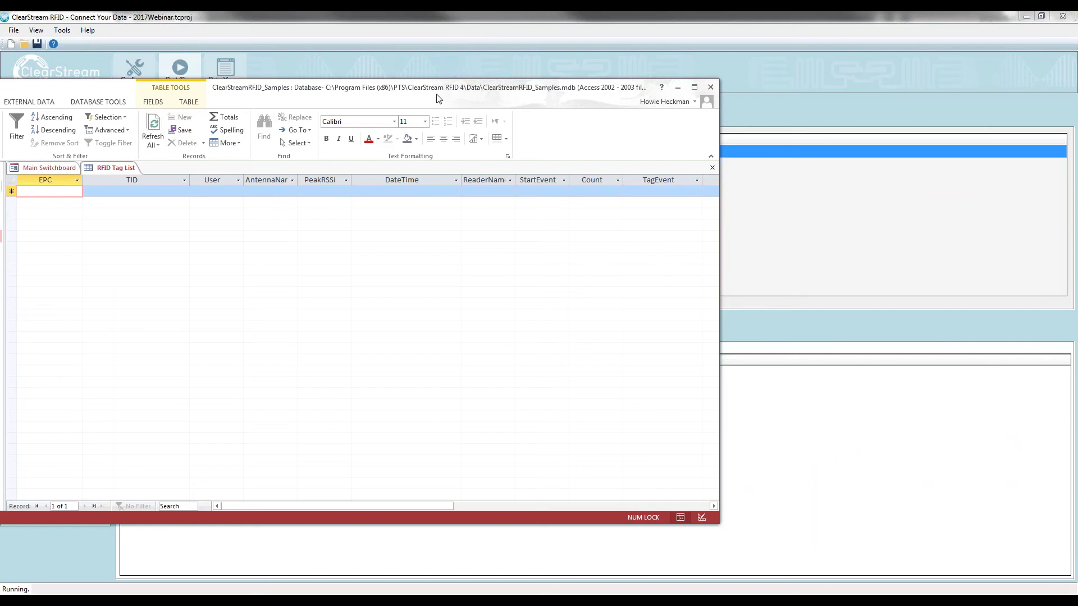
Step: In Virtual Site Survey, shift the reader and its antenna toward the floor's left side, and place the box near the lower-left corner
left_click(279, 73)
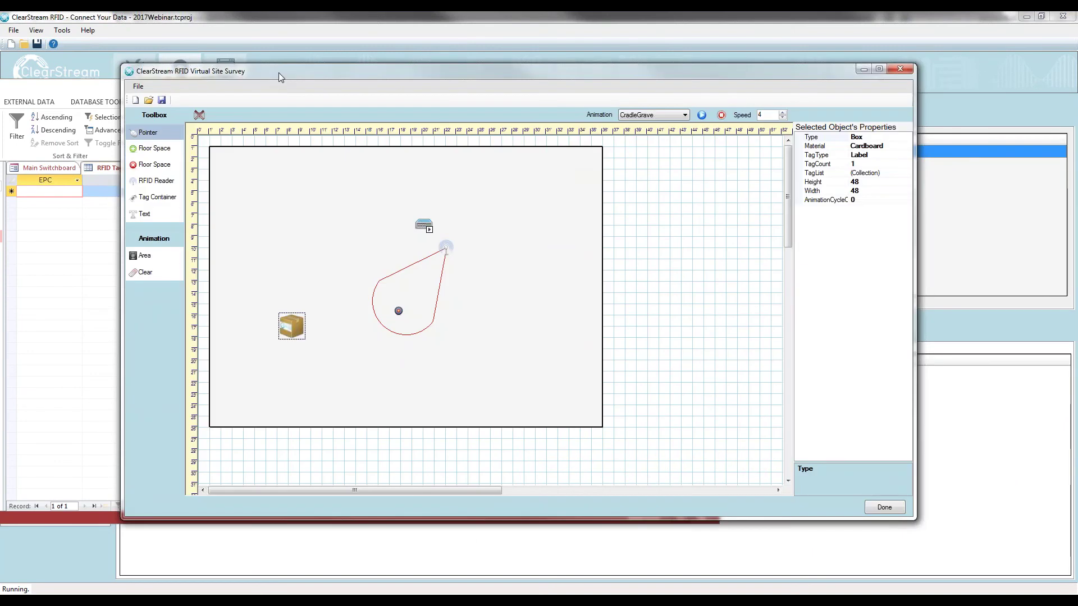
key("alt+Tab")
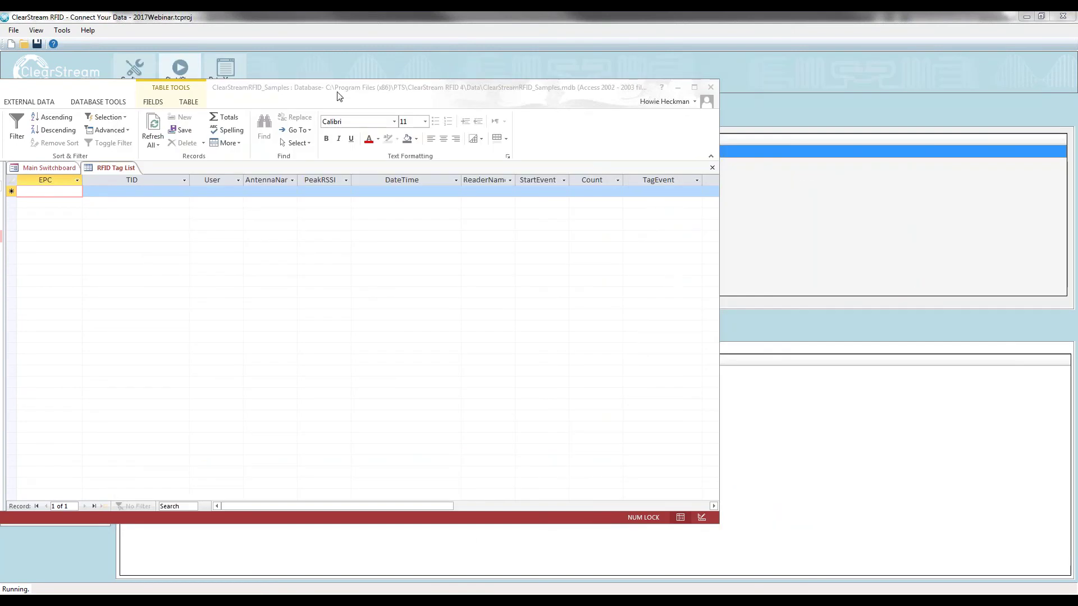
key("alt+Tab")
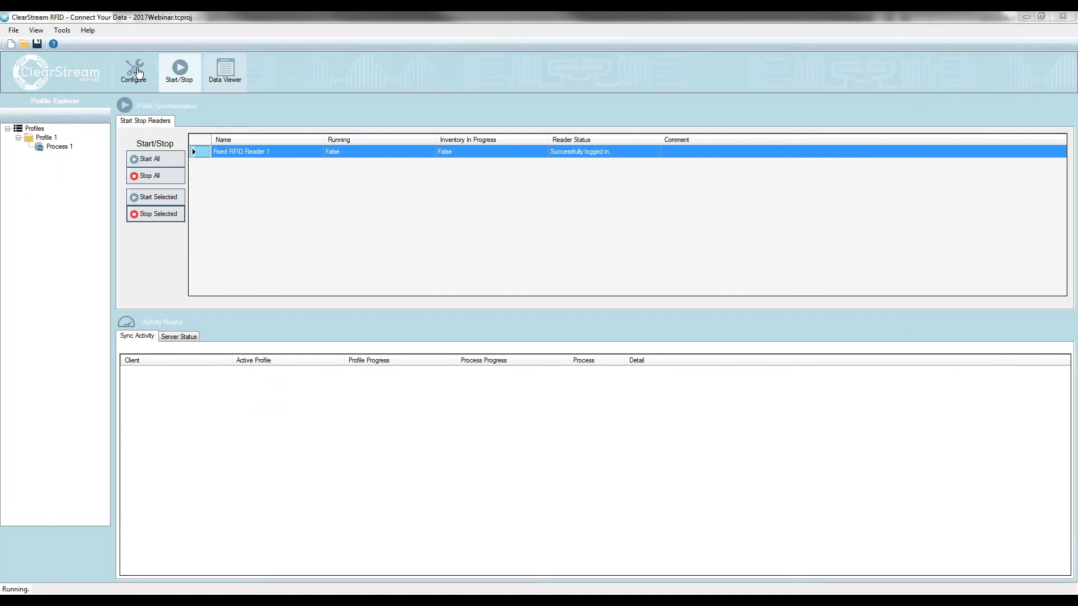
left_click(135, 69)
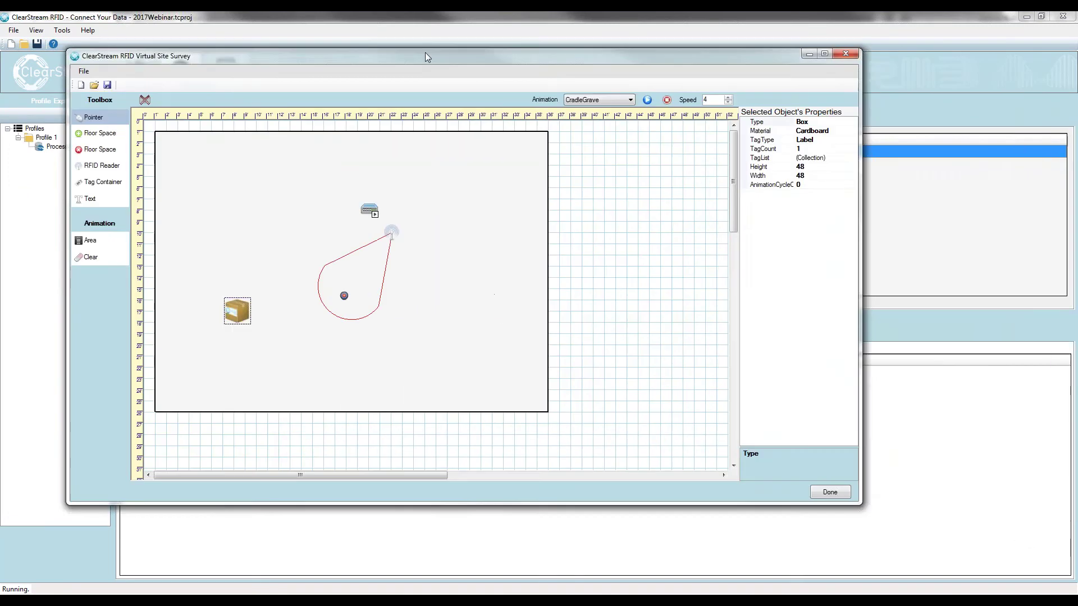
left_click_drag(391, 232, 310, 196)
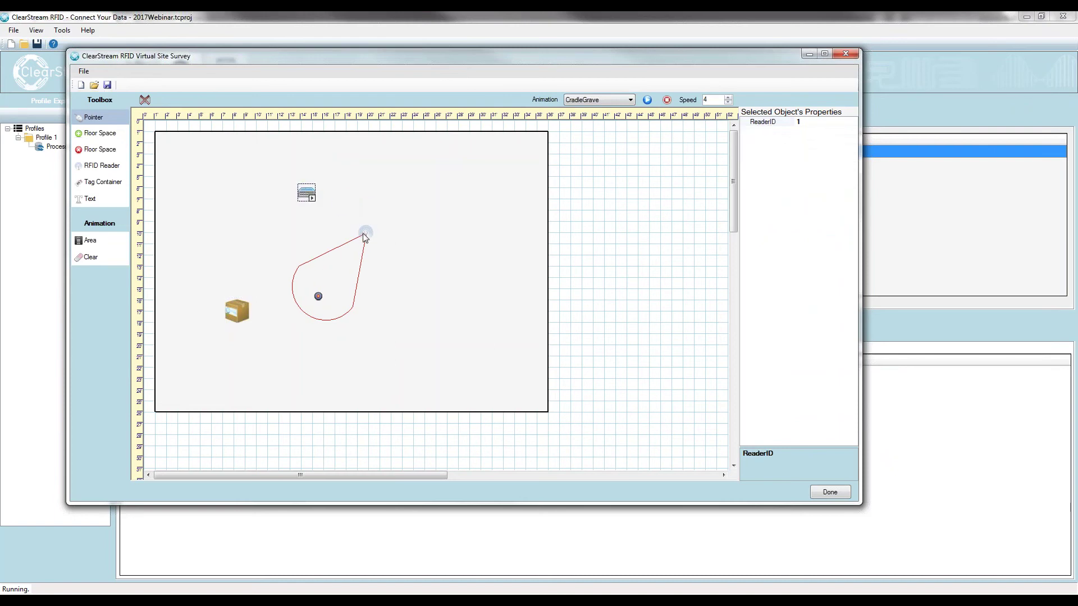
left_click_drag(365, 233, 285, 222)
left_click_drag(237, 311, 187, 353)
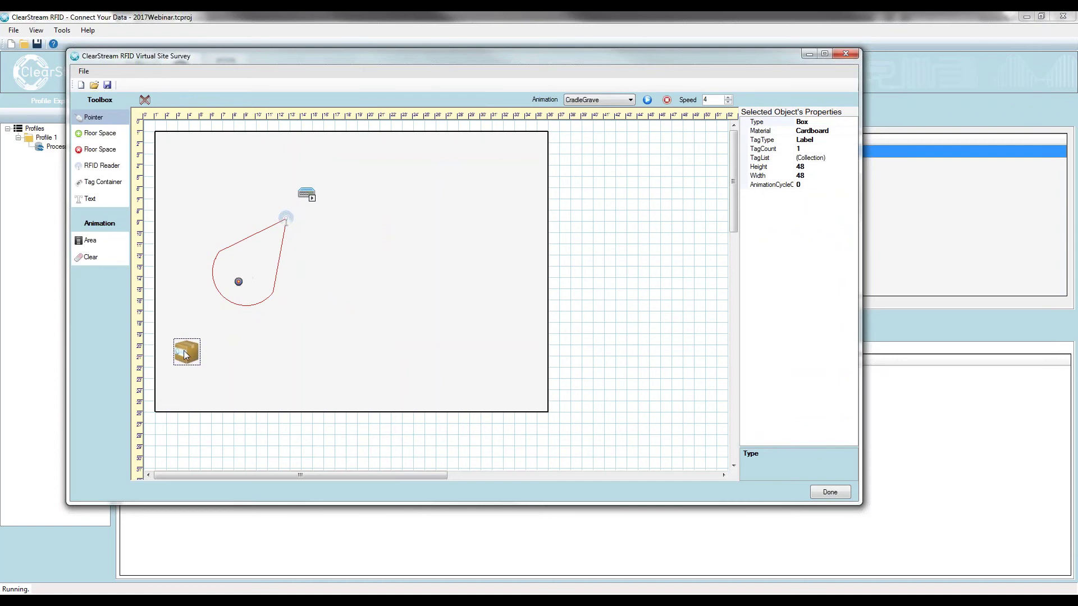
Step: Remove two facing floor-space sections about 4 grid units wide to form two rooms, and add floor space to widen the passage between them
left_click(100, 149)
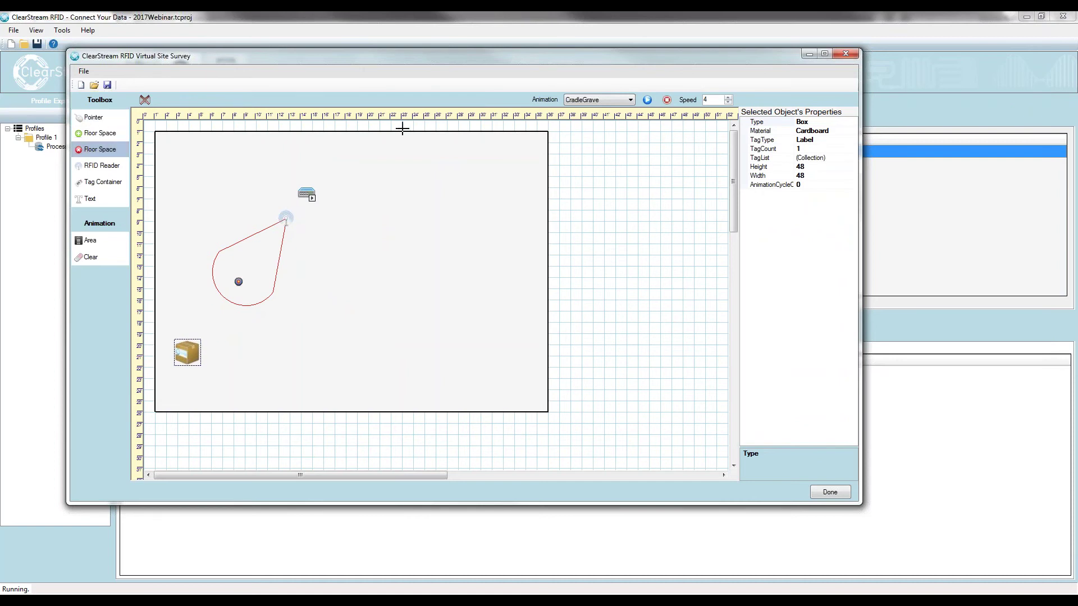
left_click_drag(391, 130, 421, 244)
left_click_drag(387, 322, 424, 435)
left_click_drag(392, 131, 380, 255)
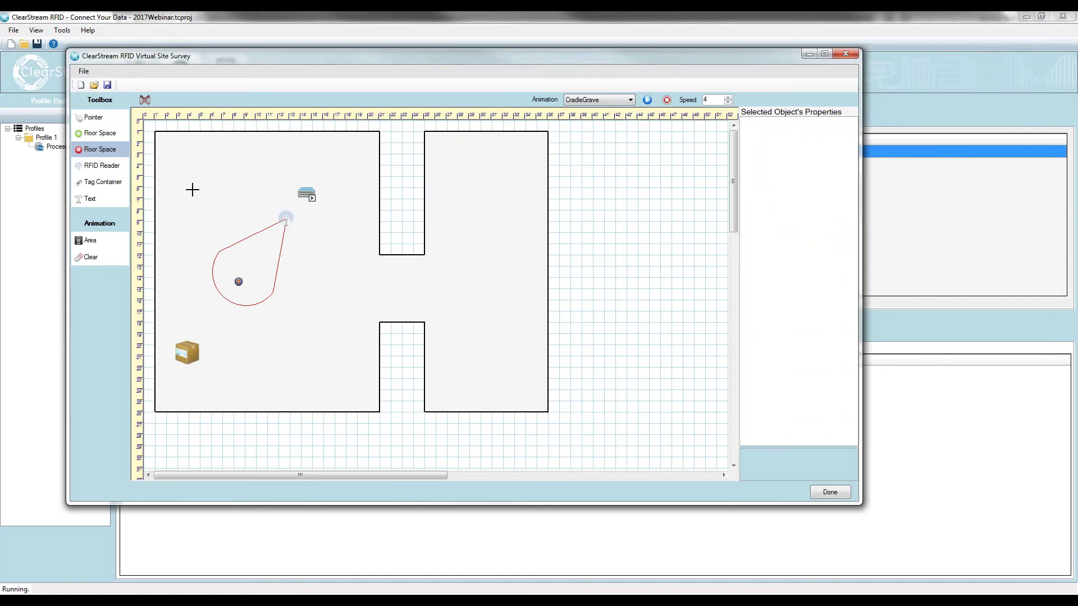
left_click(99, 133)
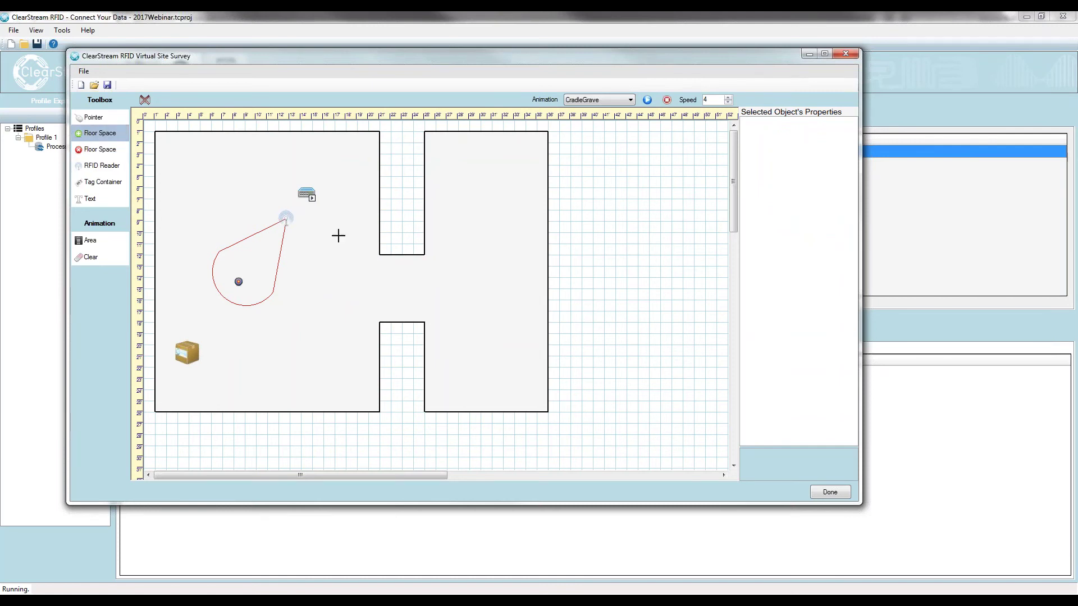
left_click_drag(339, 232, 429, 273)
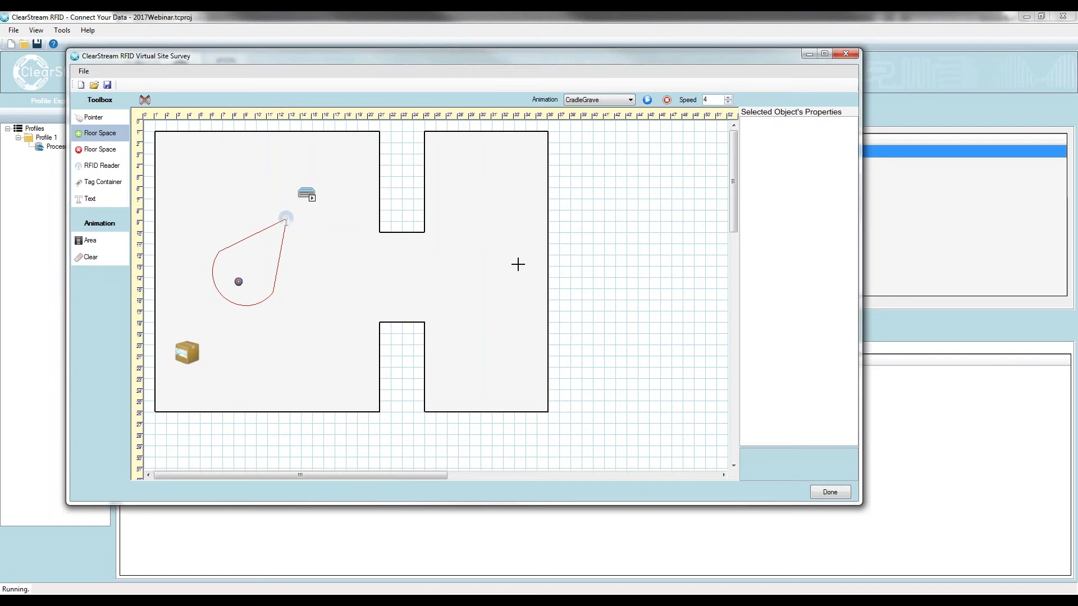
Step: Add a text label reading "StockRoom" near the top of the right-hand room
left_click(90, 199)
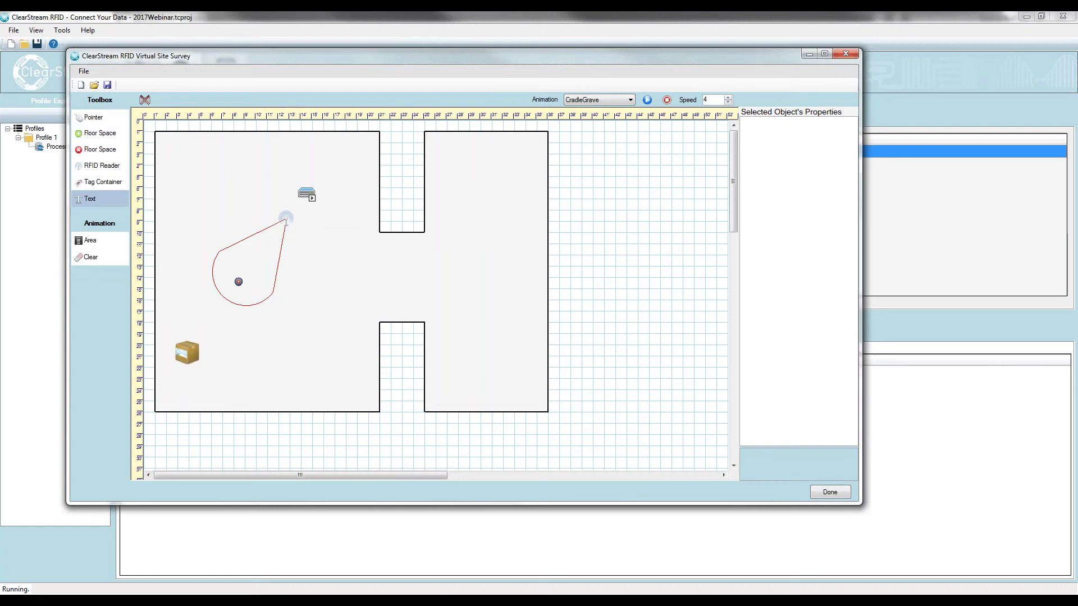
left_click(440, 143)
left_click(90, 117)
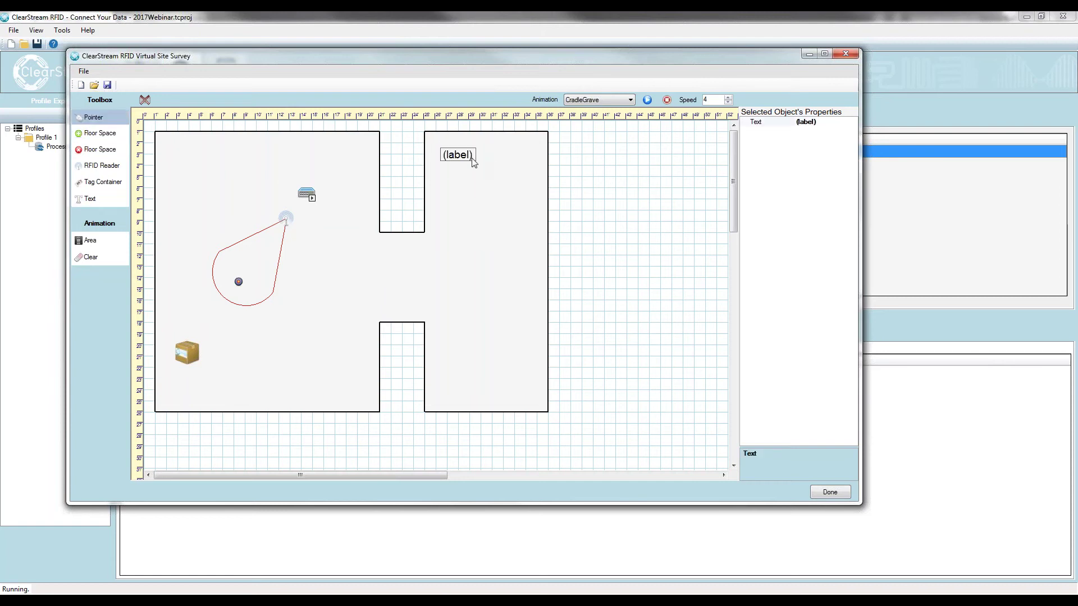
left_click(465, 155)
left_click(465, 155)
type("StockRoom")
key("Return")
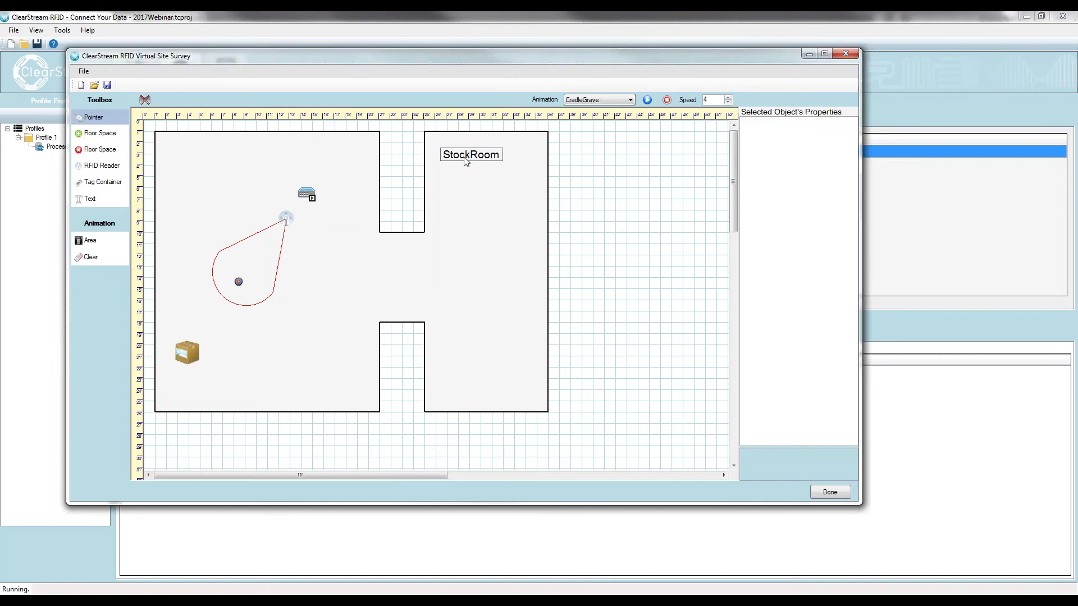
Step: Add a text label reading "Shop Floor" near the upper-left corner of the left-hand room
left_click(90, 199)
left_click(159, 138)
left_click(112, 119)
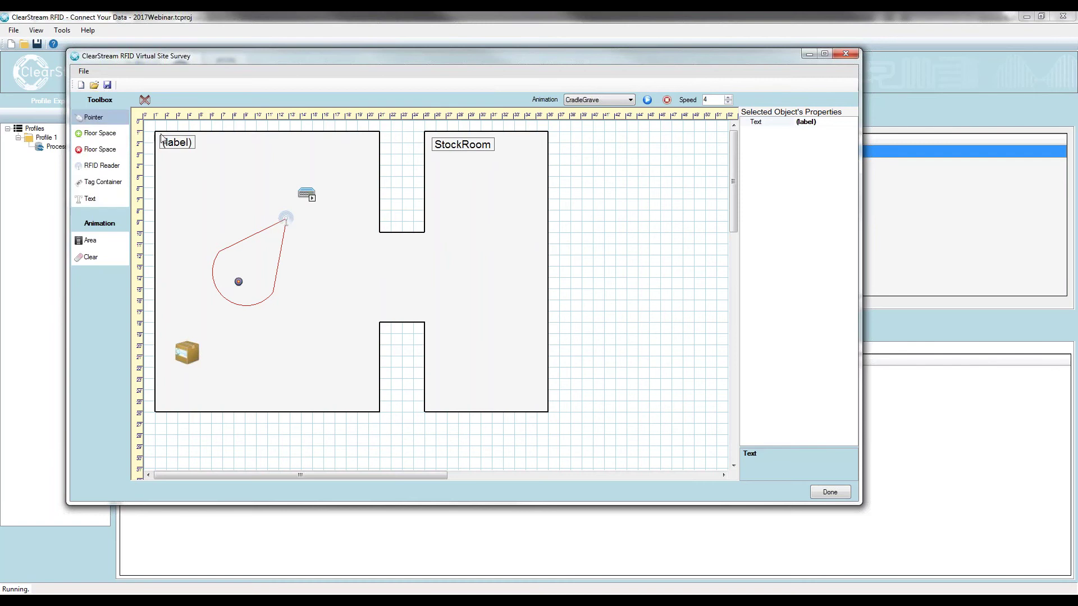
double_click(186, 145)
type("Showr")
key("BackSpace")
key("BackSpace")
type("p Floor")
key("Return")
left_click_drag(195, 149, 194, 157)
Step: Move the antenna and the reader to the Shop Floor side of the passage, and add a second antenna to the reader
left_click_drag(290, 224, 369, 230)
left_click_drag(344, 293, 343, 290)
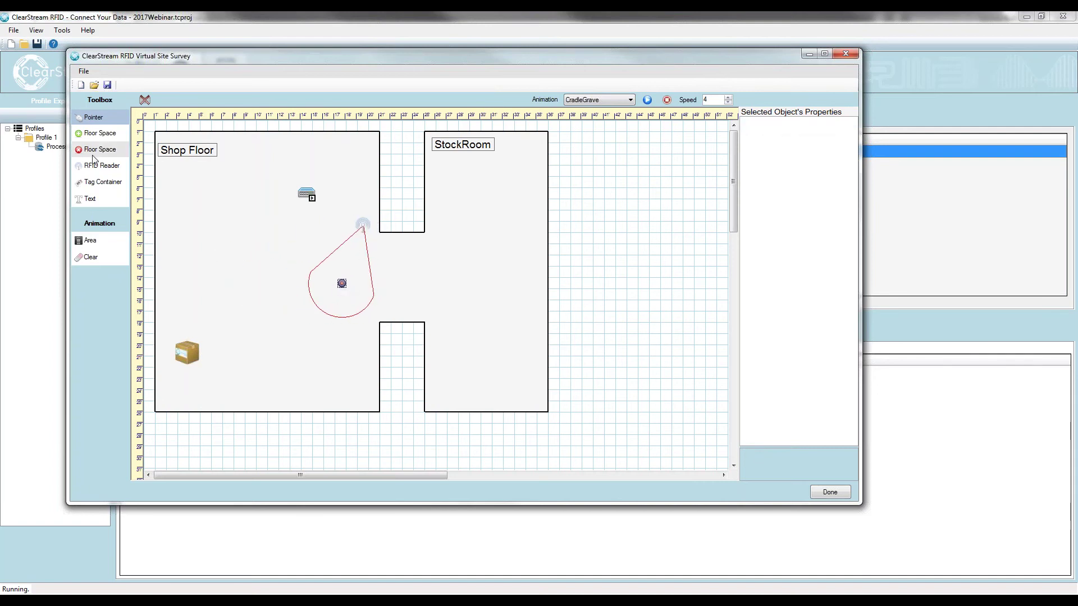
left_click_drag(308, 195, 462, 306)
right_click(367, 204)
left_click(426, 225)
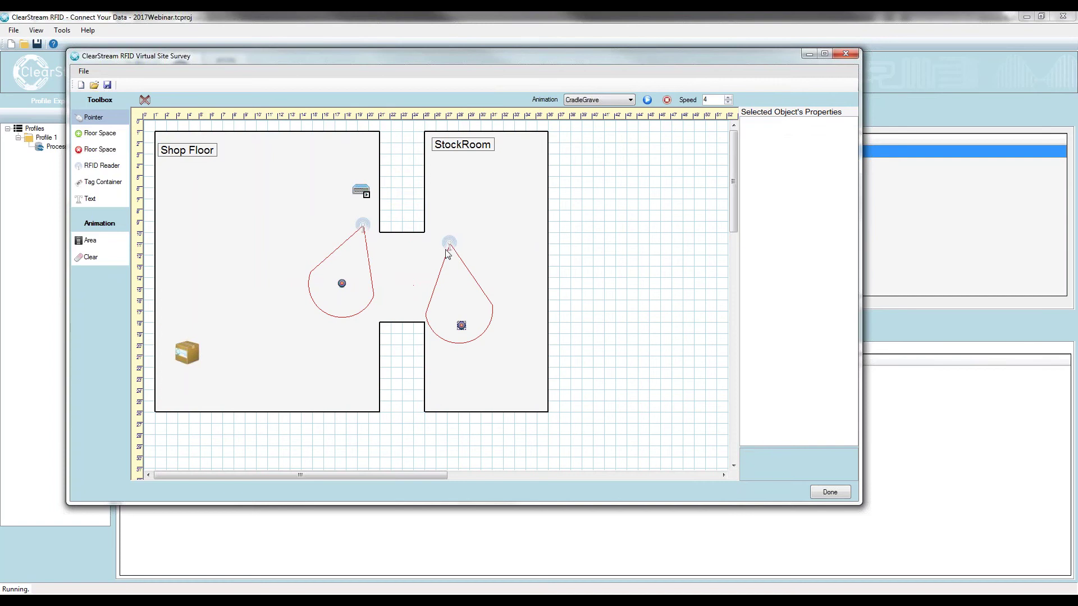
Step: Place the second antenna at the passage's lower corner in the StockRoom, with its read area aimed upward across the opening
left_click_drag(449, 244, 443, 335)
left_click_drag(455, 413, 461, 242)
left_click_drag(438, 330, 437, 353)
left_click_drag(459, 259, 458, 253)
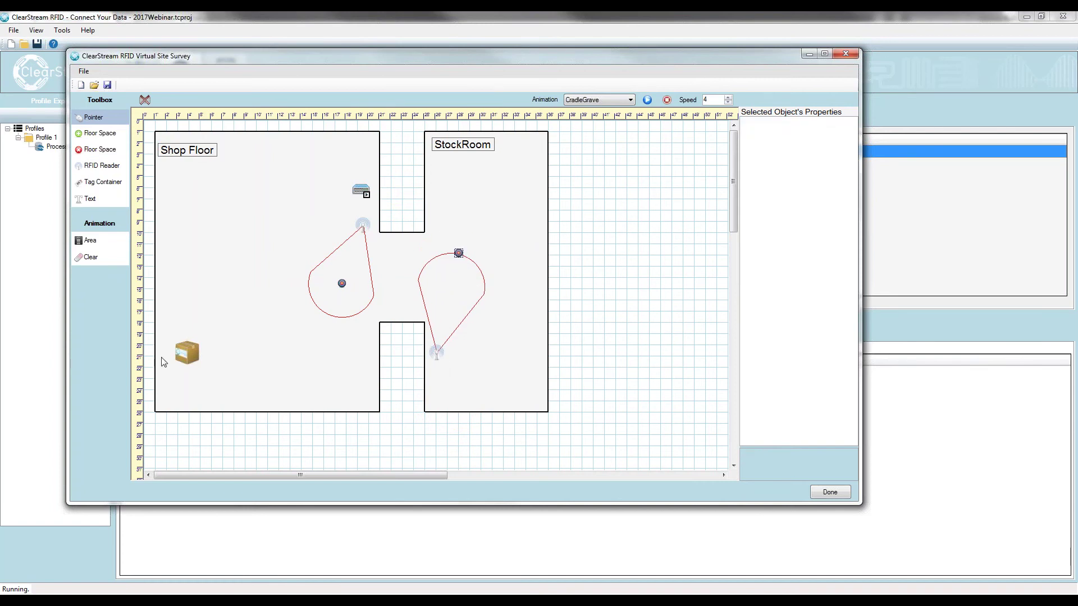
Step: Move the box to the StockRoom's upper-right corner and fine-tune both antennas' read areas beside the passage
left_click(185, 359)
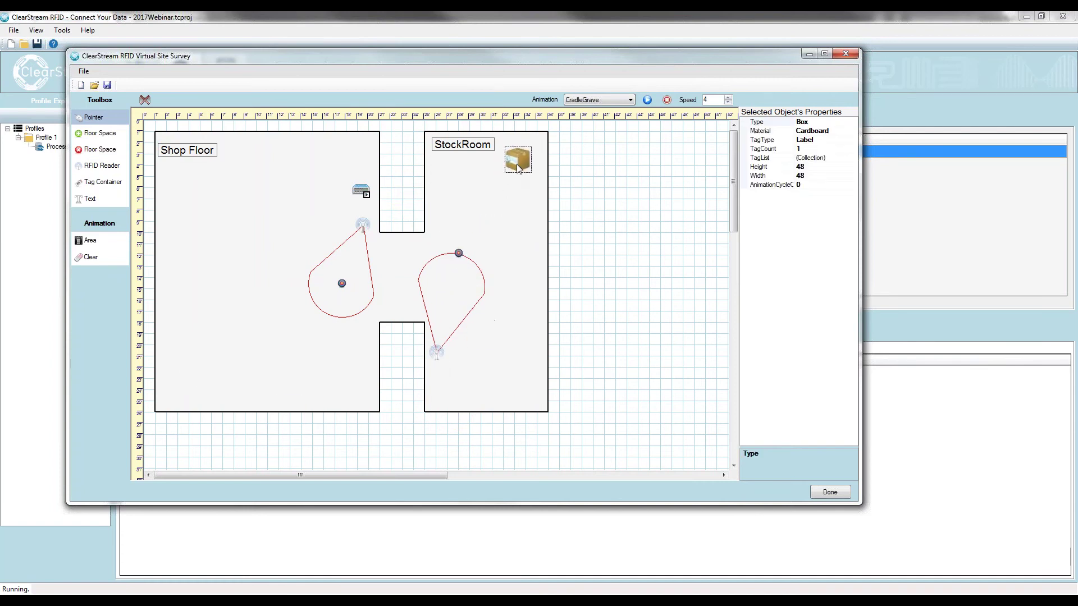
left_click_drag(459, 253, 455, 247)
left_click_drag(363, 225, 366, 225)
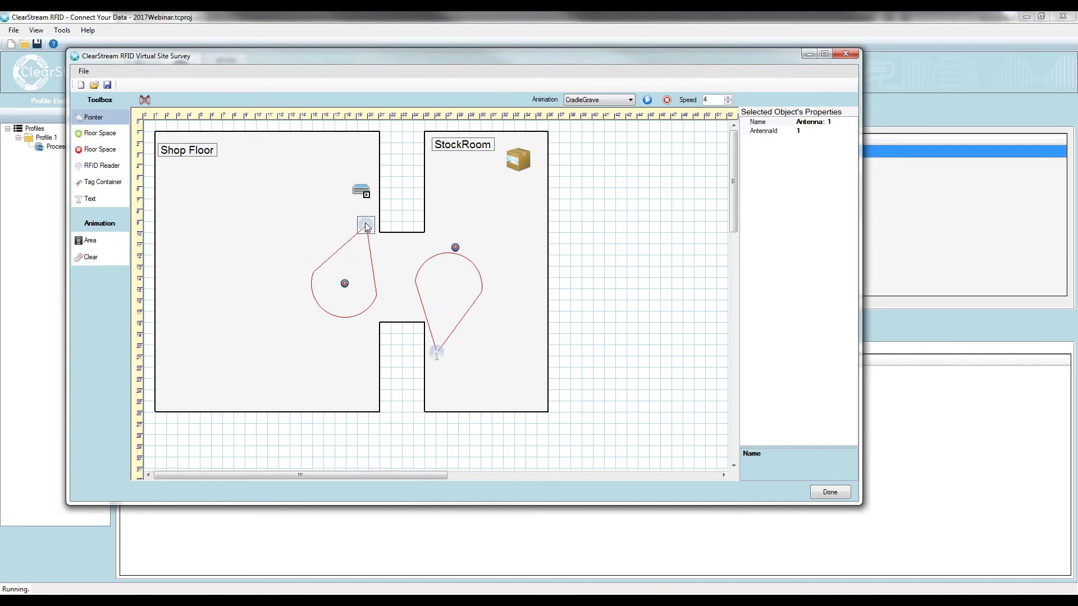
left_click(347, 286)
left_click_drag(348, 288, 352, 287)
Step: Move the box into the StockRoom antenna's read area and return it to the room's upper-right corner
left_click_drag(516, 160, 466, 278)
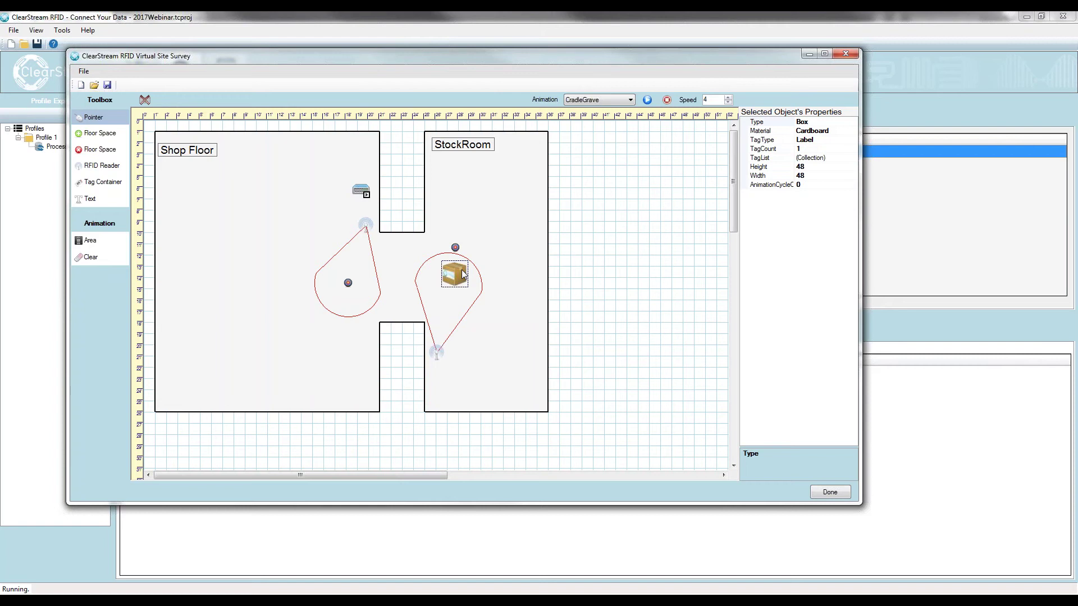
left_click_drag(463, 274, 531, 172)
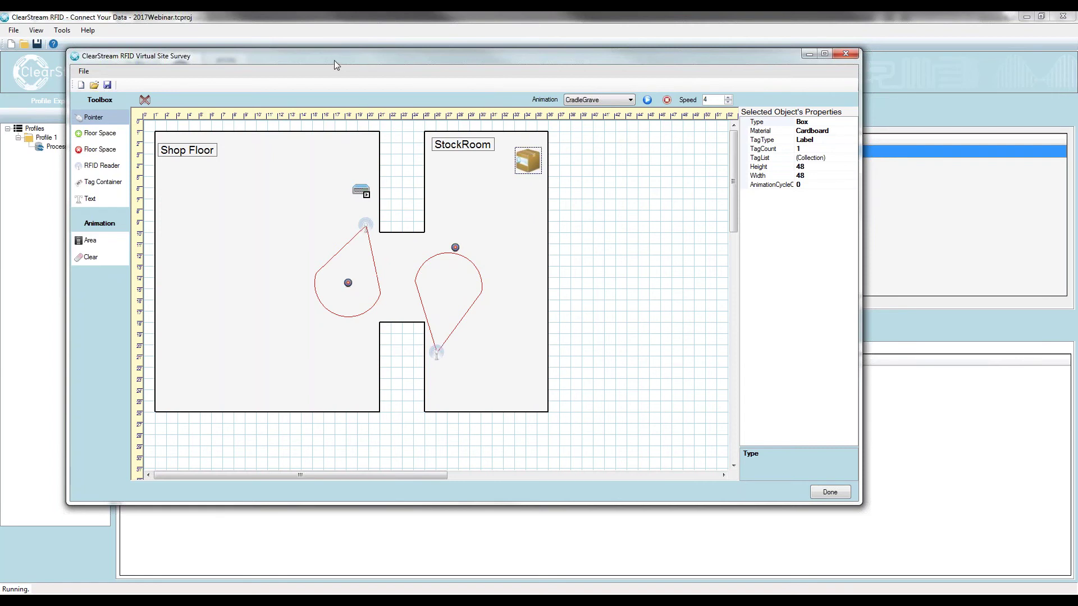
left_click_drag(334, 60, 428, 61)
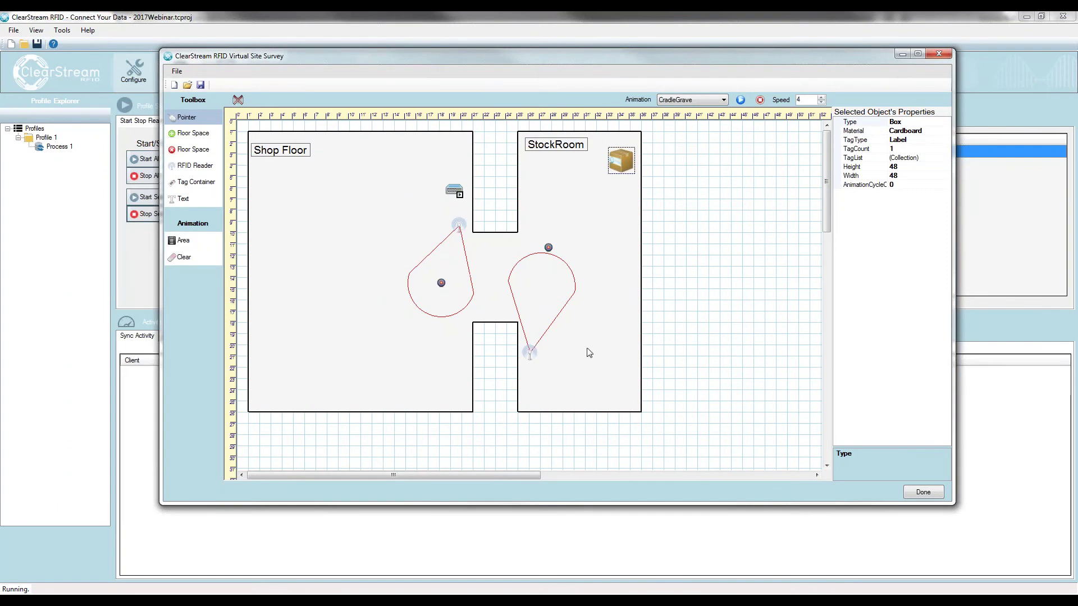
left_click(528, 351)
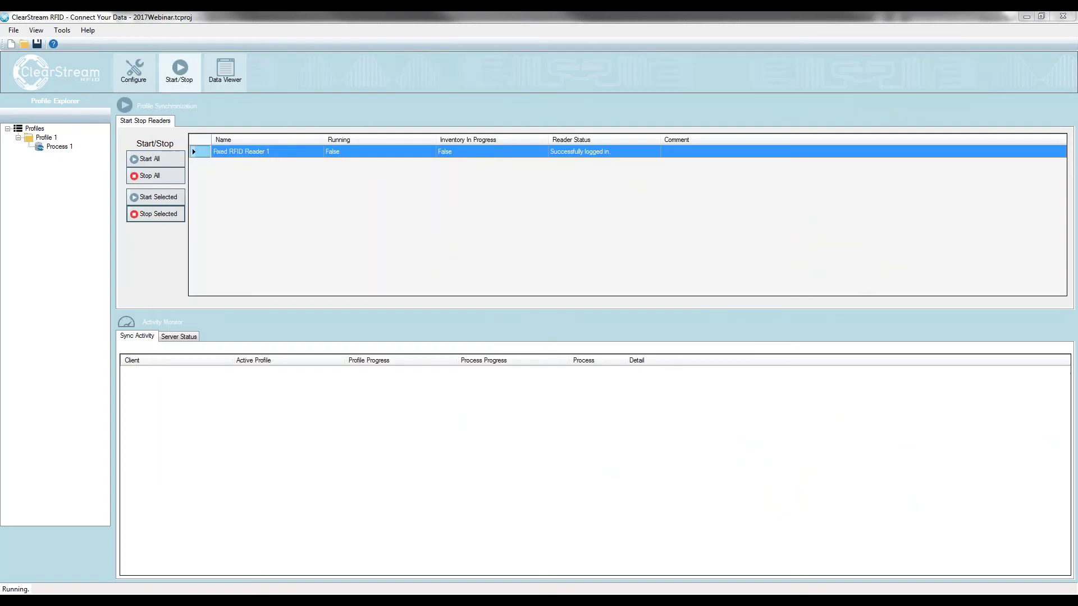
Step: Open the fixed RFID reader's configuration from Profile 1 and add a second antenna to its antenna list
left_click(131, 75)
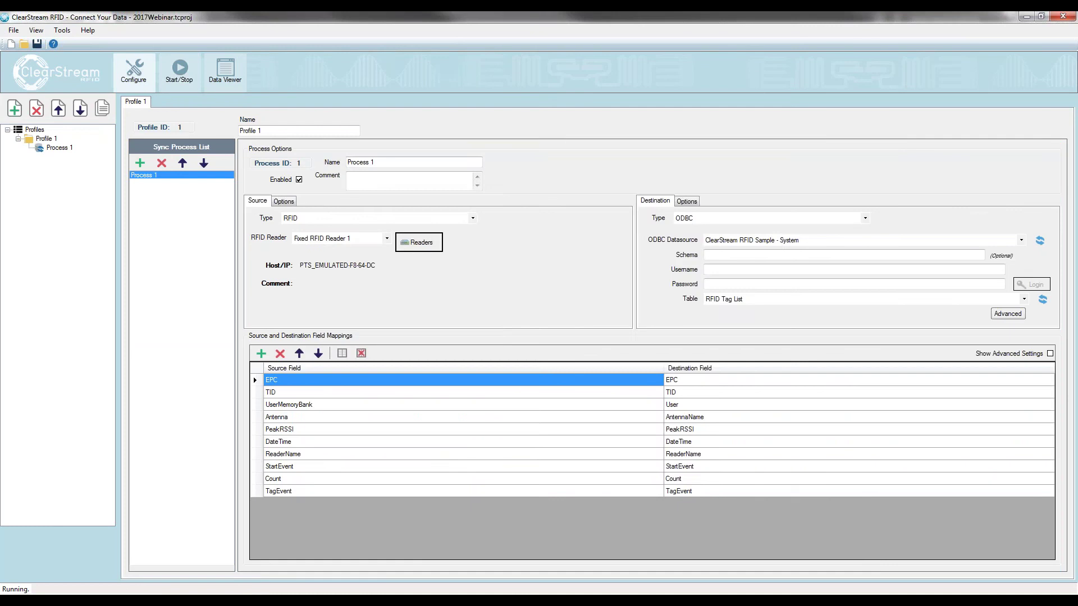
left_click(419, 241)
left_click(361, 248)
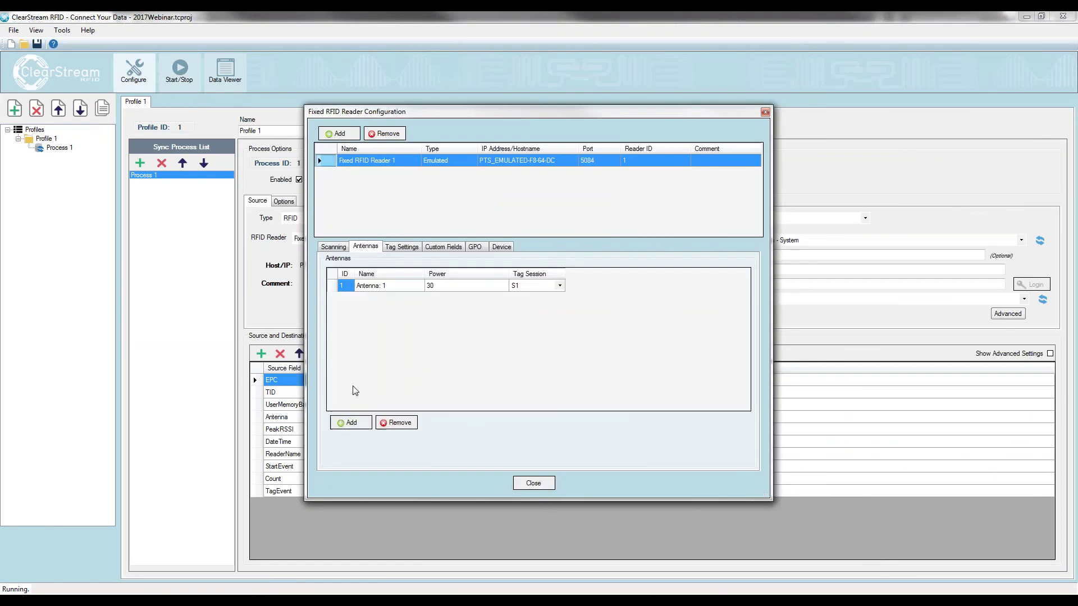
left_click(351, 422)
Step: Rename antenna 1 as OUT and antenna 2 as IN
left_click(386, 291)
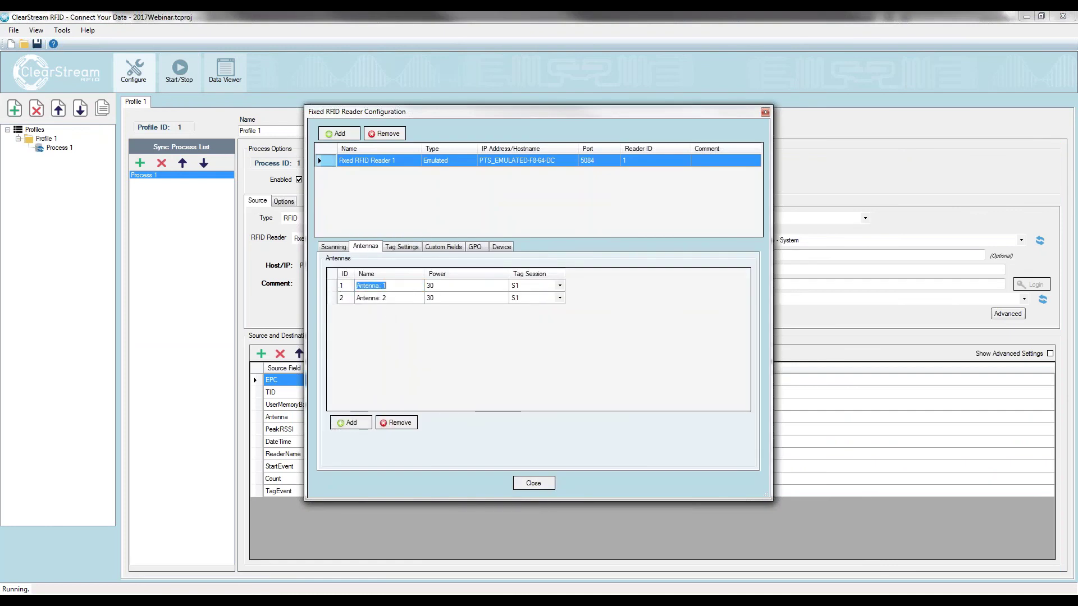
left_click(386, 291)
type("CHEC")
key("BackSpace")
key("BackSpace")
key("BackSpace")
key("BackSpace")
type("OUT")
key("Return")
type("IN")
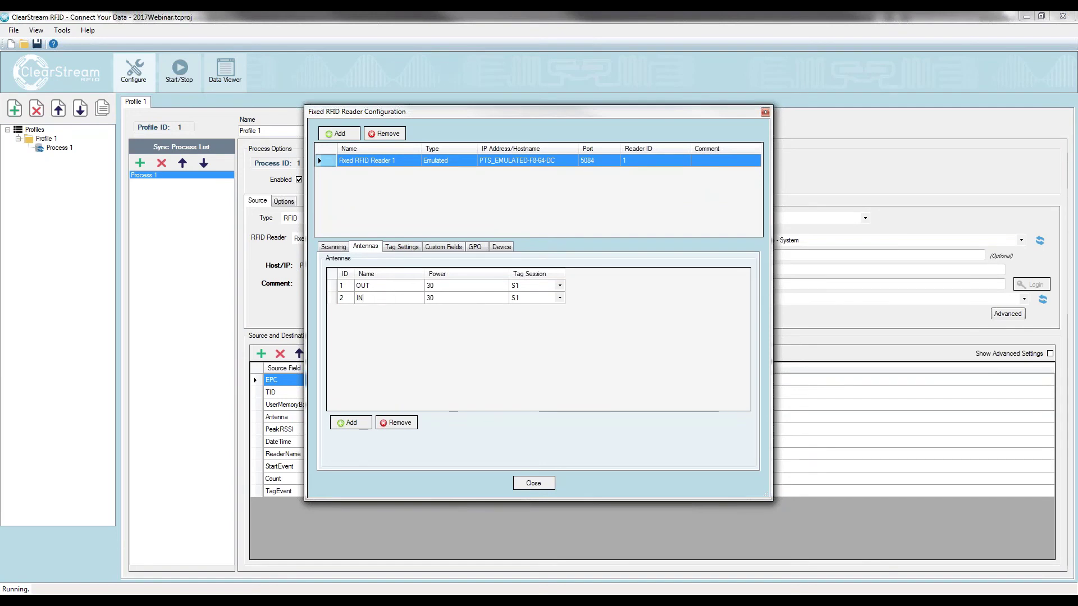
left_click(369, 287)
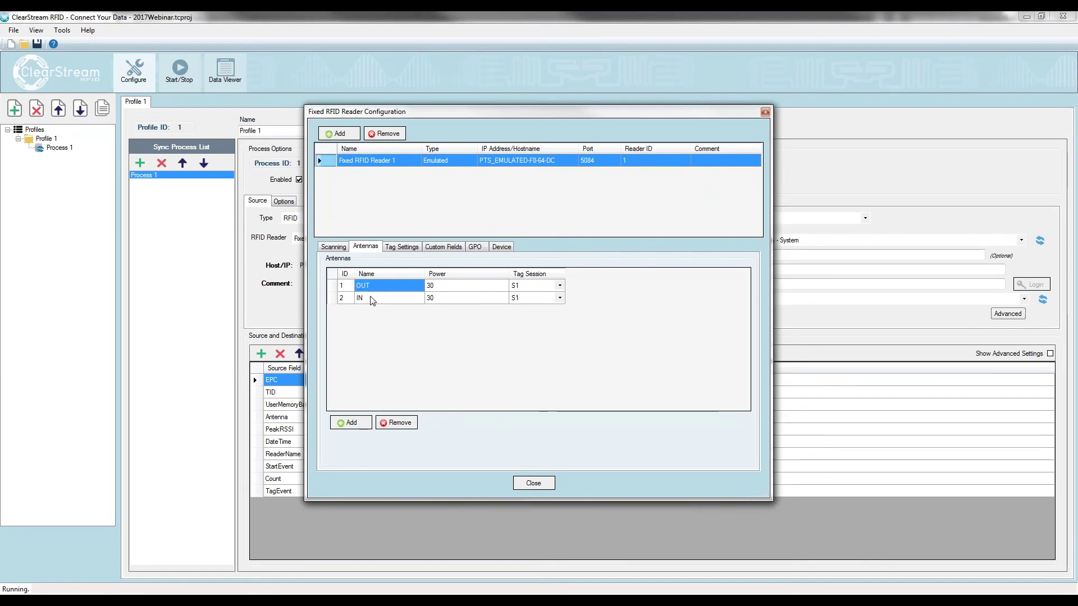
left_click(371, 296)
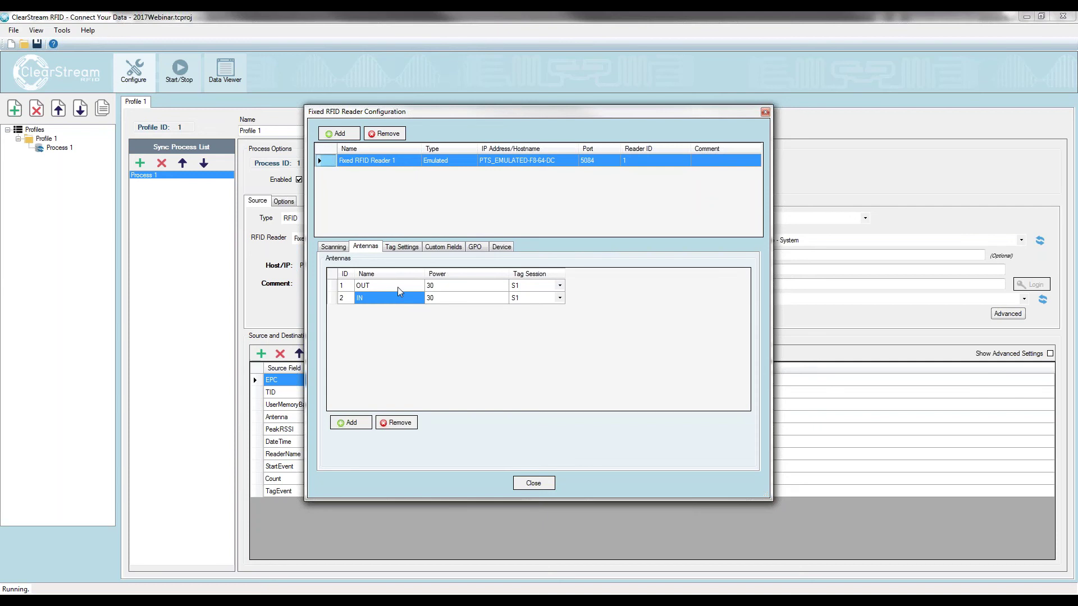
Step: In the tag settings, turn off reporting of visible tags, no-longer-visible tags, and tags again only after not visible
left_click(410, 248)
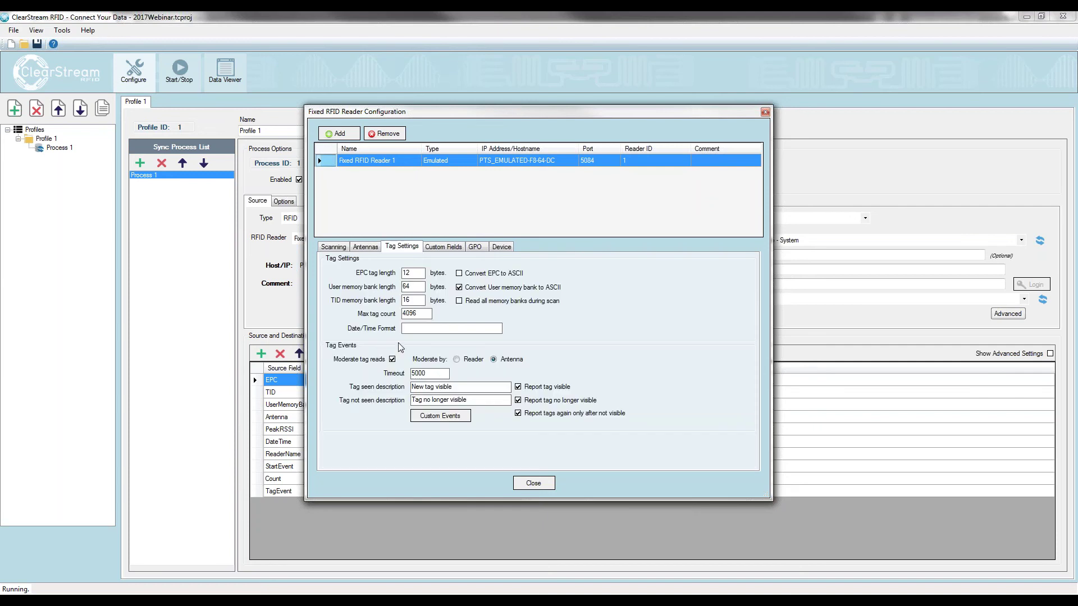
left_click(518, 388)
left_click(518, 401)
left_click(519, 414)
Step: Add two custom tag events described as "Check In" and "Check Out"
left_click(424, 418)
left_click(430, 420)
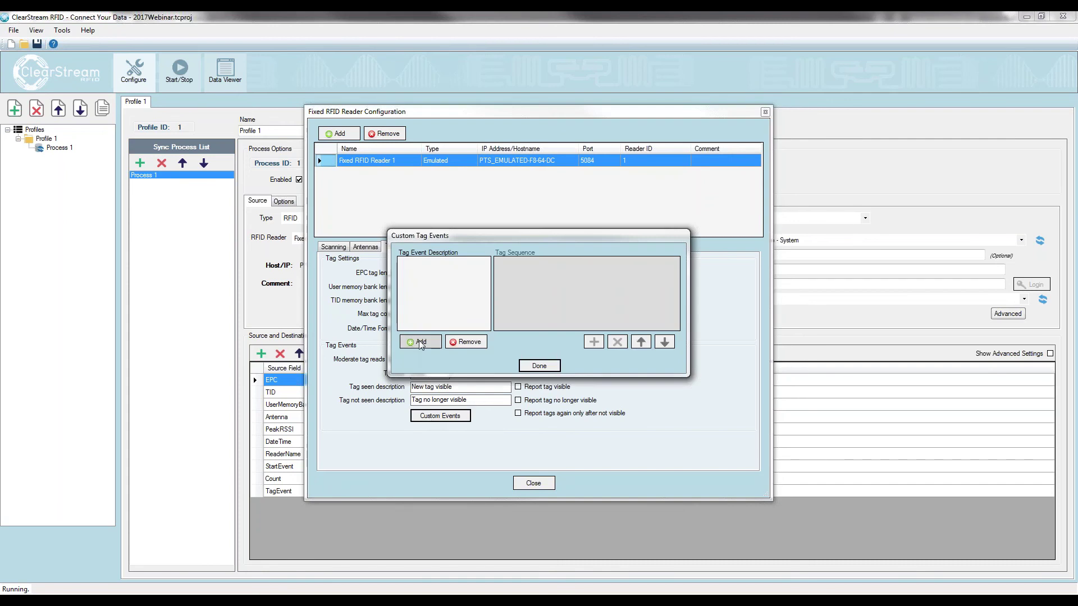
double_click(421, 343)
left_click(418, 263)
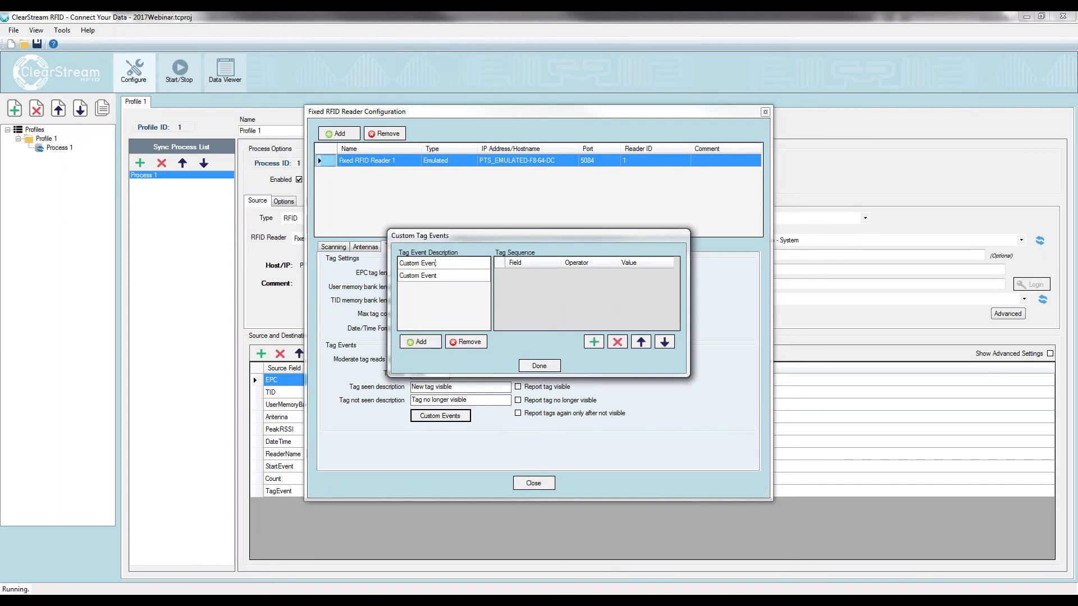
type("Check In")
key("Return")
type("C")
Step: Add two Antenna conditions to the Check In event's tag sequence and set the first one to Equals OUT
left_click(428, 266)
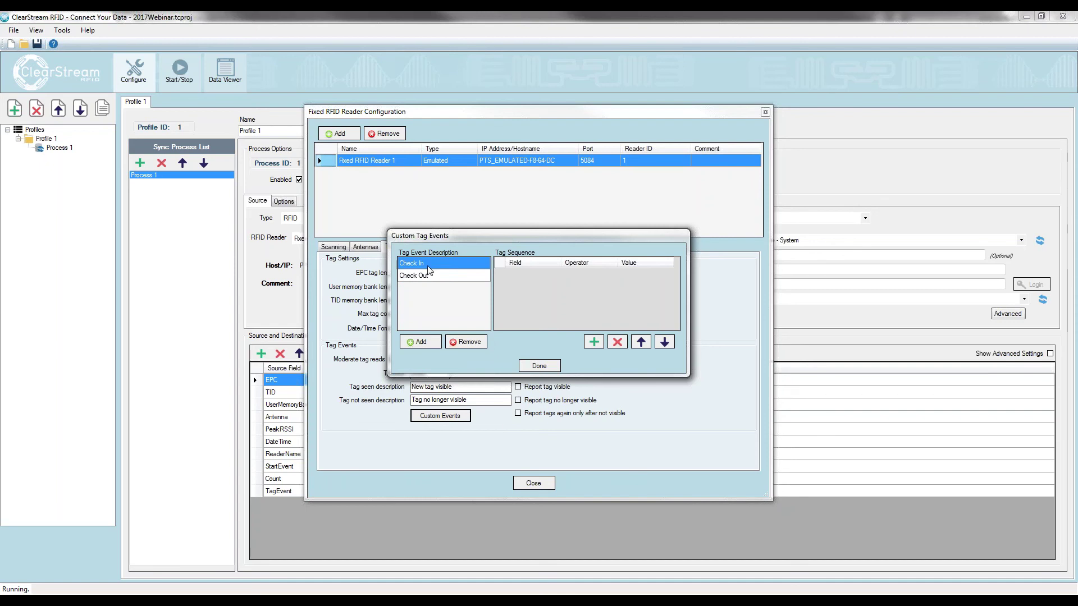
left_click(593, 342)
left_click(593, 343)
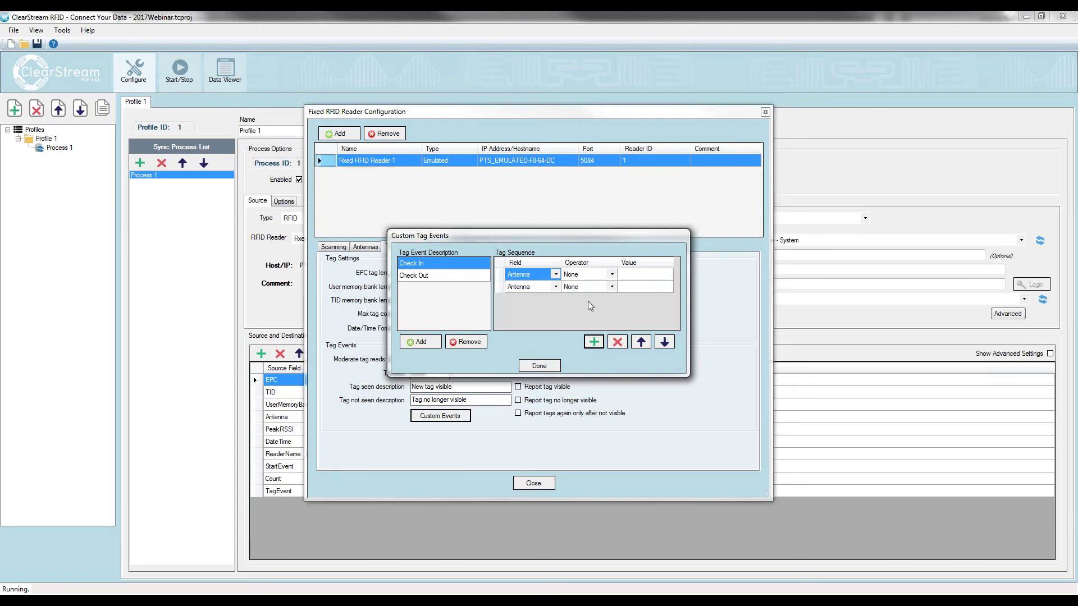
left_click(612, 277)
left_click(613, 278)
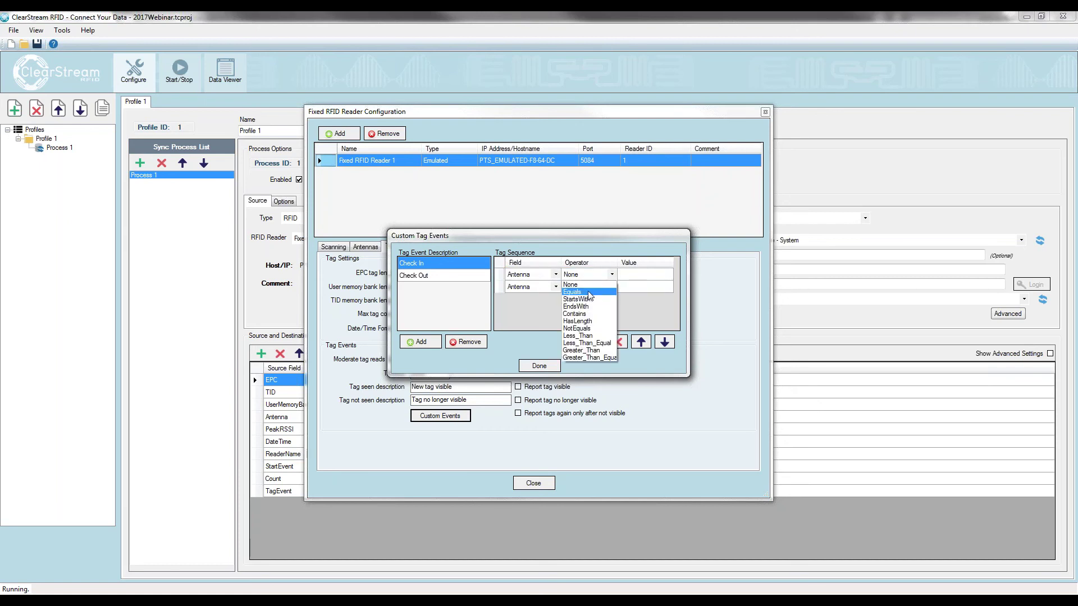
left_click(572, 292)
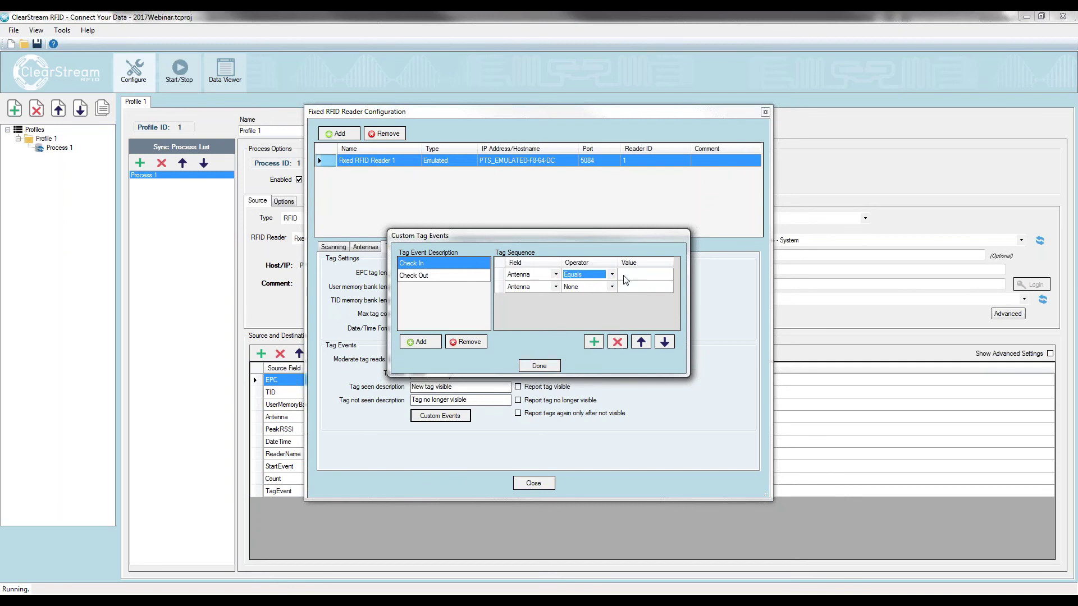
left_click(625, 280)
left_click(627, 277)
type("OUT")
Step: Set the second Antenna condition of the Check In sequence to Equals IN
left_click(635, 290)
left_click(648, 285)
type("IN")
left_click(612, 287)
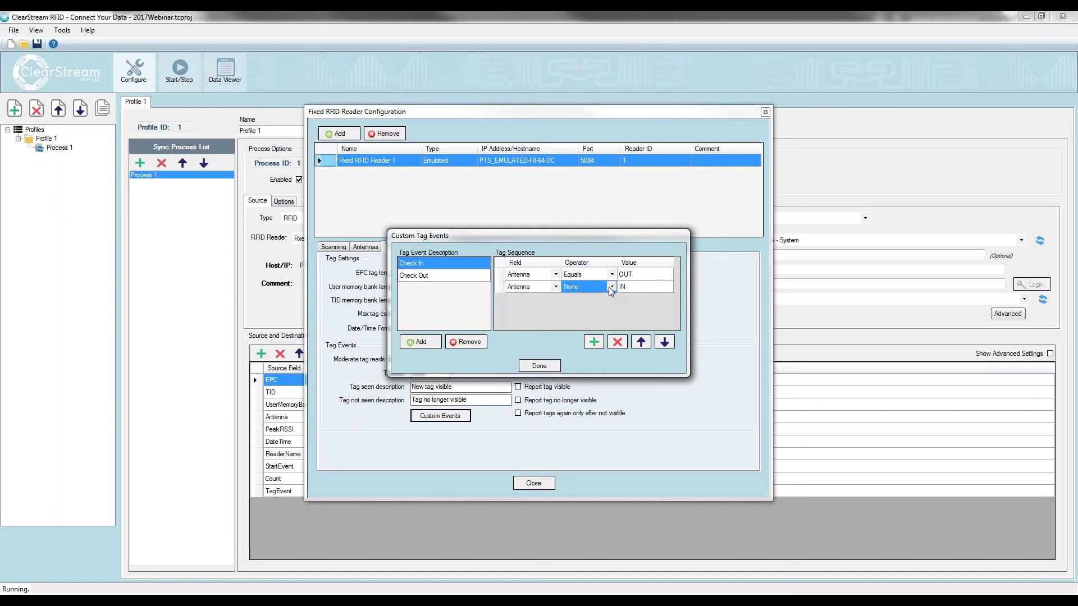
left_click(611, 287)
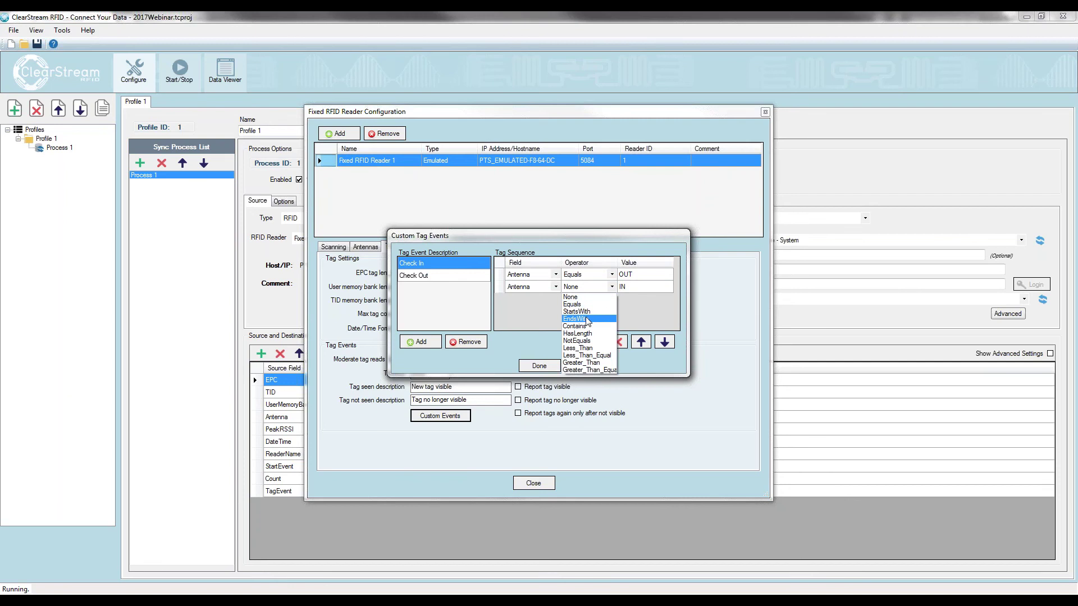
left_click(588, 321)
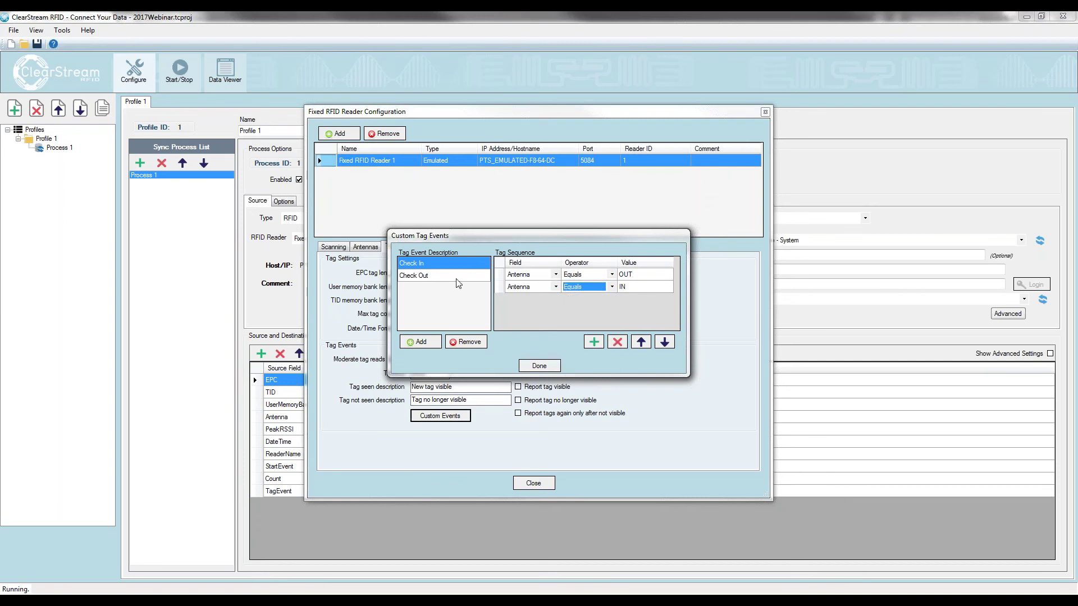
Step: Add two Antenna conditions to the Check Out event's tag sequence and set both operators to Equals
left_click(458, 277)
left_click(593, 342)
left_click(593, 342)
left_click(589, 274)
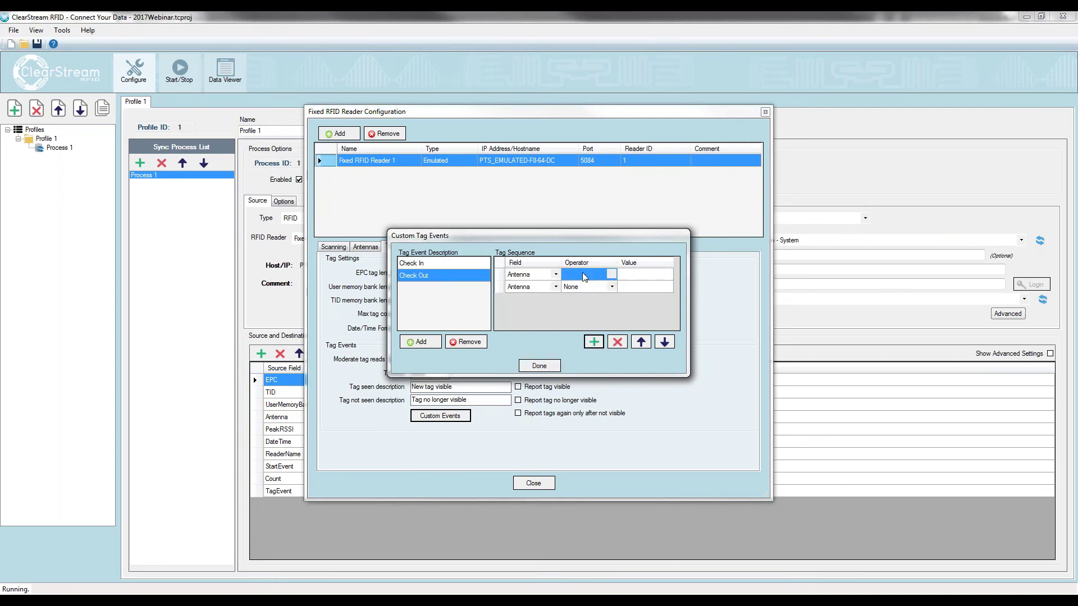
left_click(612, 274)
left_click(587, 292)
left_click(609, 287)
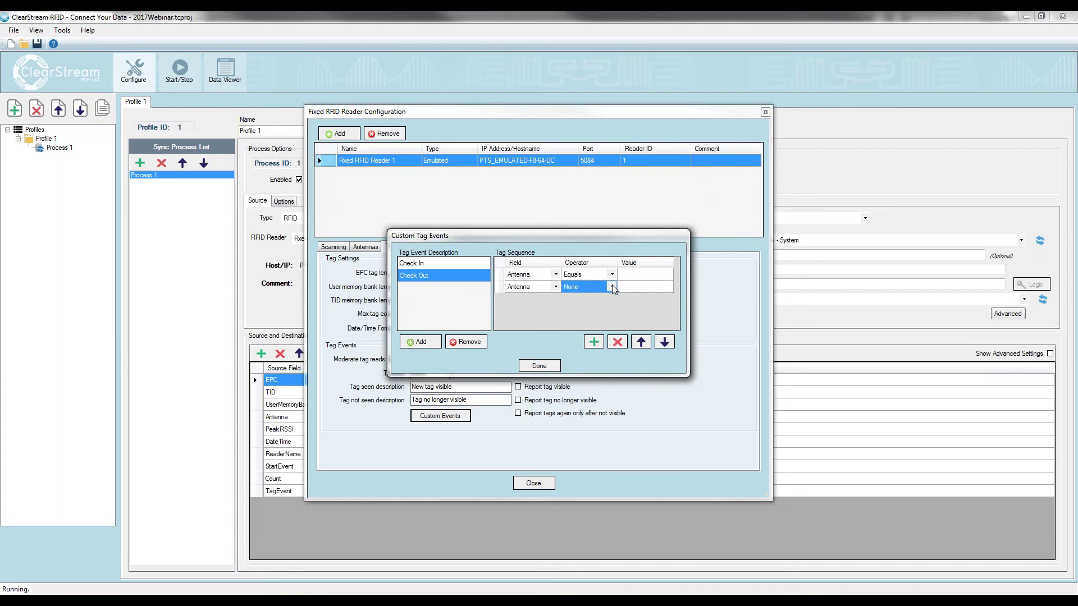
left_click(611, 287)
left_click(572, 305)
Step: Set the Check Out condition values to IN first and OUT second, and finish editing the custom events
left_click(623, 274)
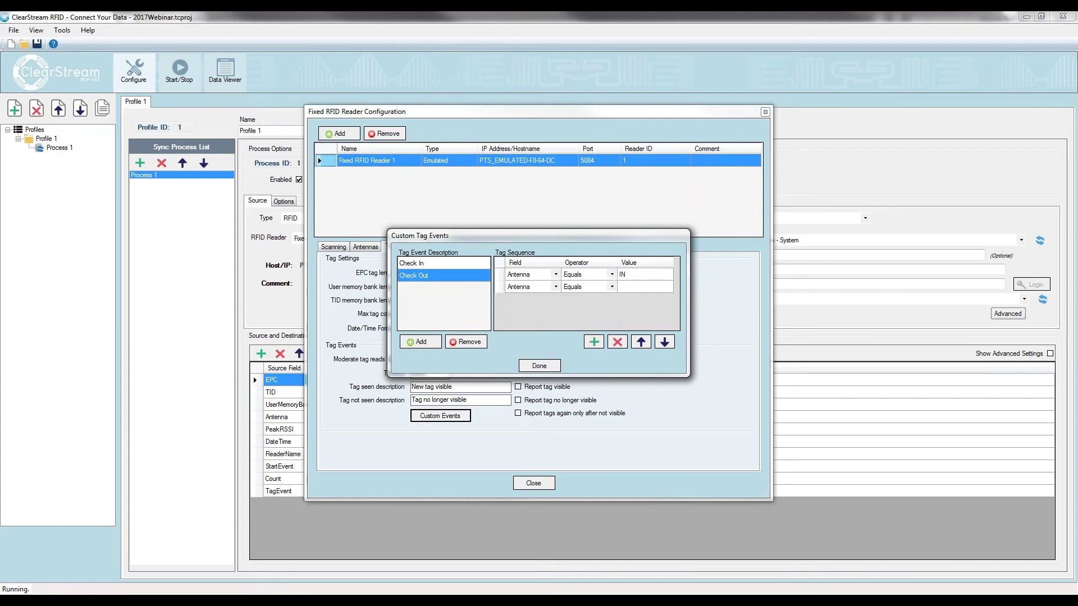
left_click(645, 287)
type("OUT")
left_click(633, 292)
left_click(412, 263)
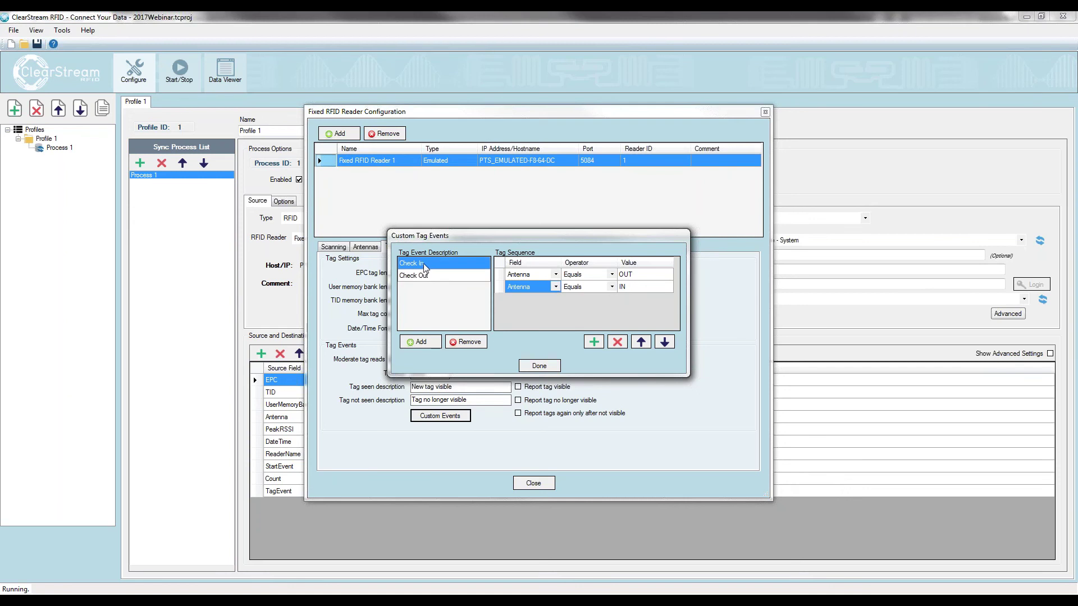
left_click(548, 285)
left_click(538, 365)
Step: Review the antenna names, and compare the tag sequences of the Check In and Check Out custom events
left_click(365, 247)
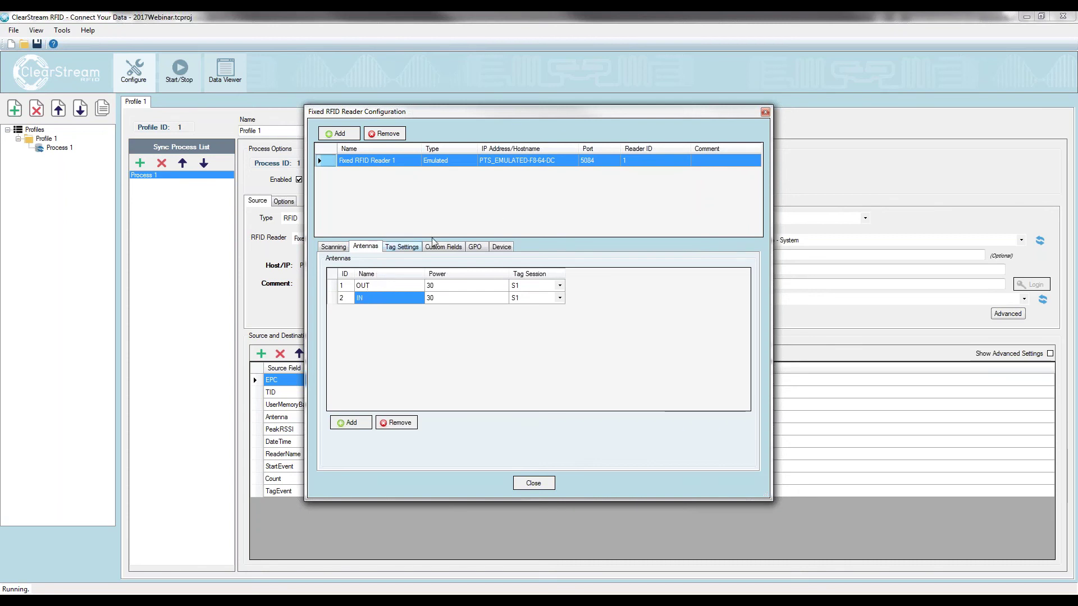
left_click(418, 246)
left_click(448, 421)
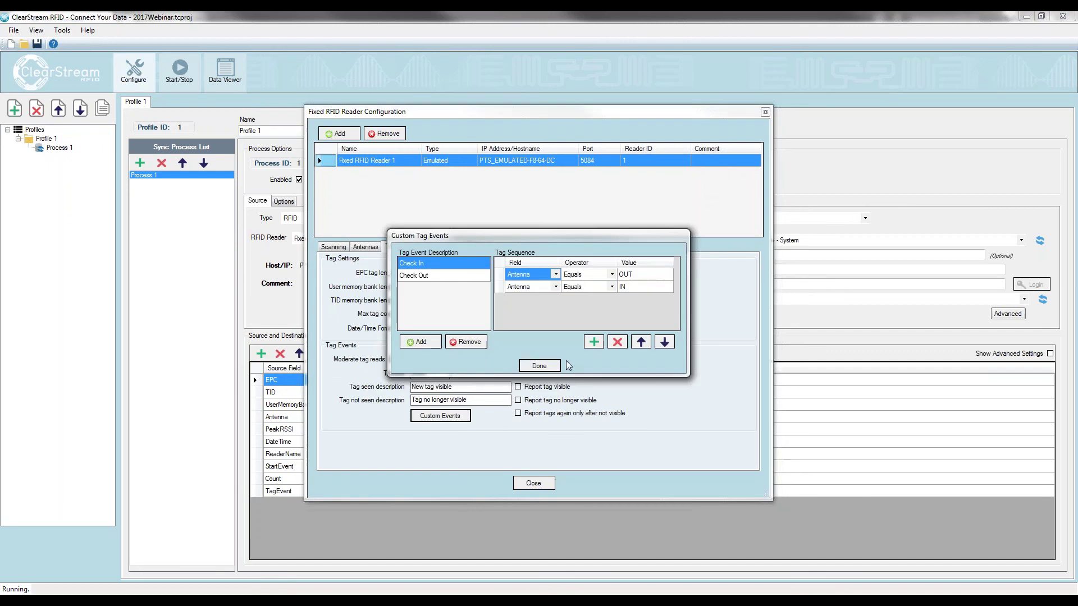
left_click(414, 275)
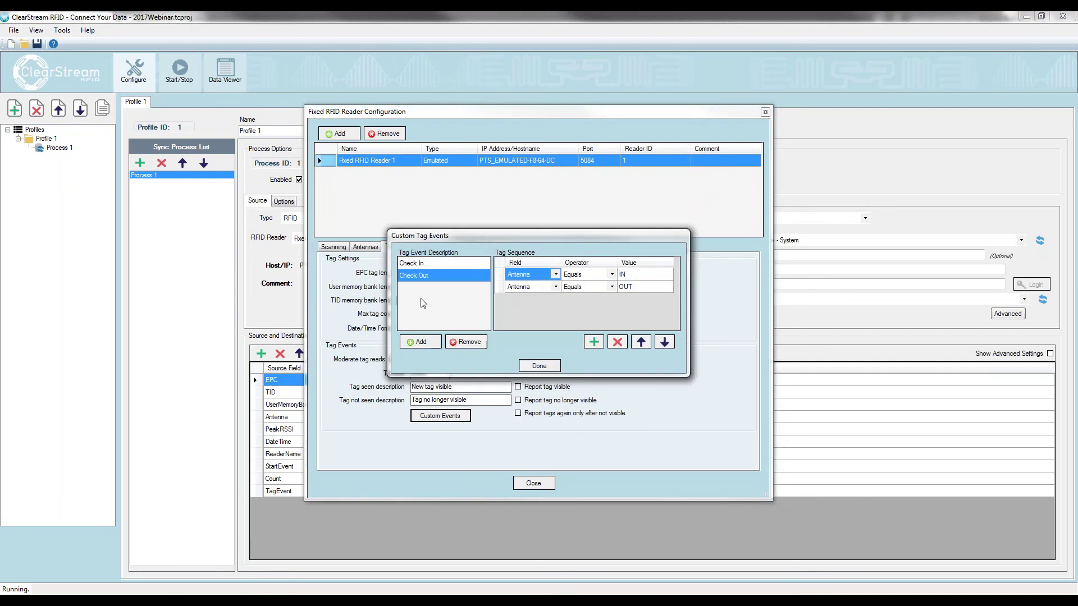
left_click(429, 264)
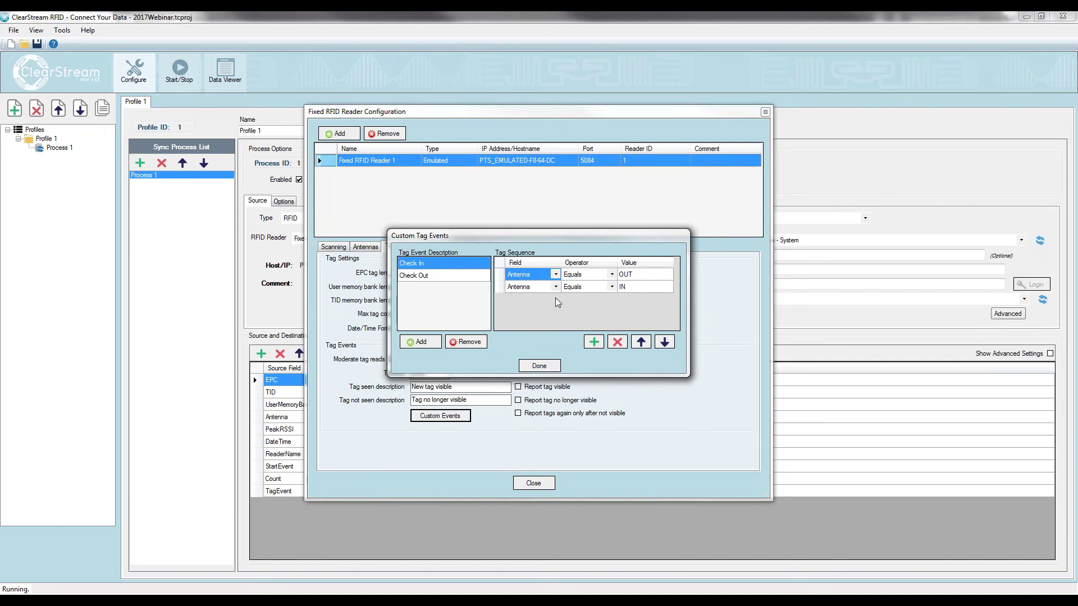
left_click(425, 275)
left_click(429, 264)
left_click(425, 276)
left_click(430, 266)
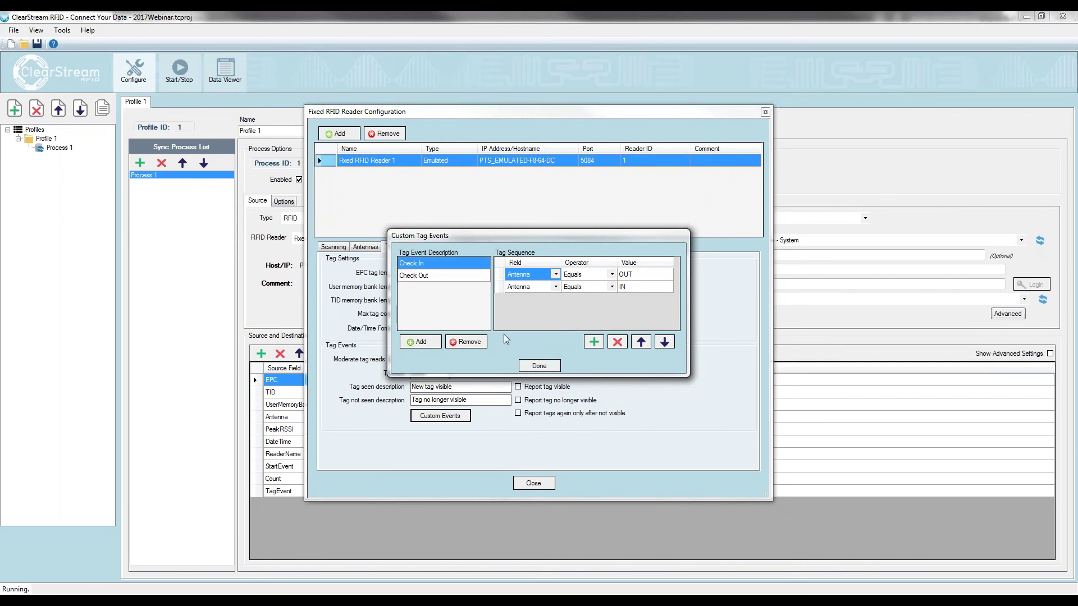
Step: Finish the custom events and reader configuration, and place the Access RFID Tag List beside the Virtual Site Survey window
left_click(549, 369)
left_click(540, 483)
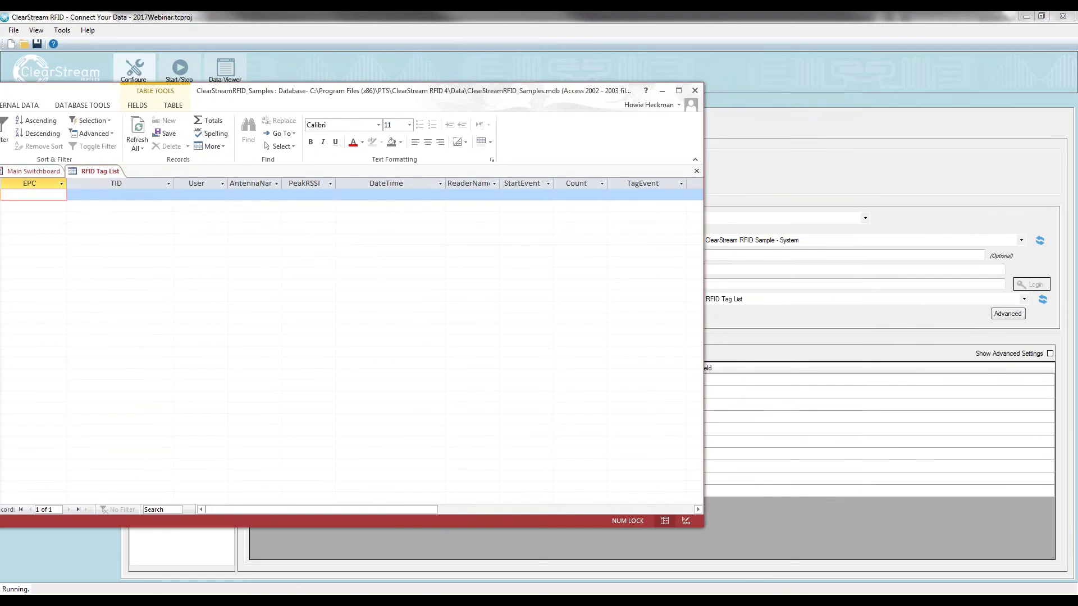
left_click_drag(1015, 137, 952, 84)
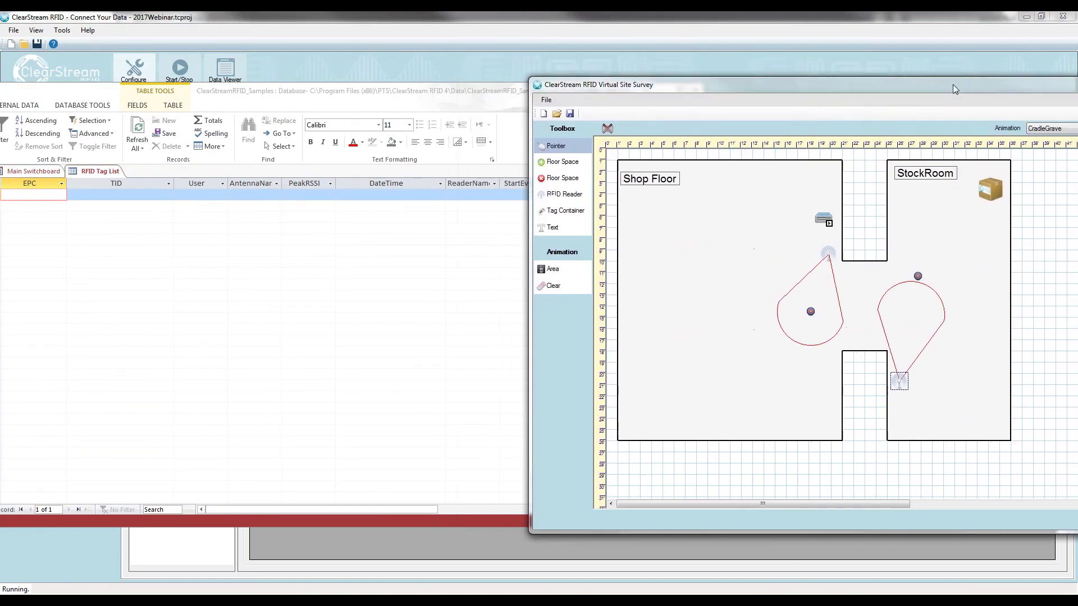
left_click(337, 90)
left_click_drag(671, 131, 530, 120)
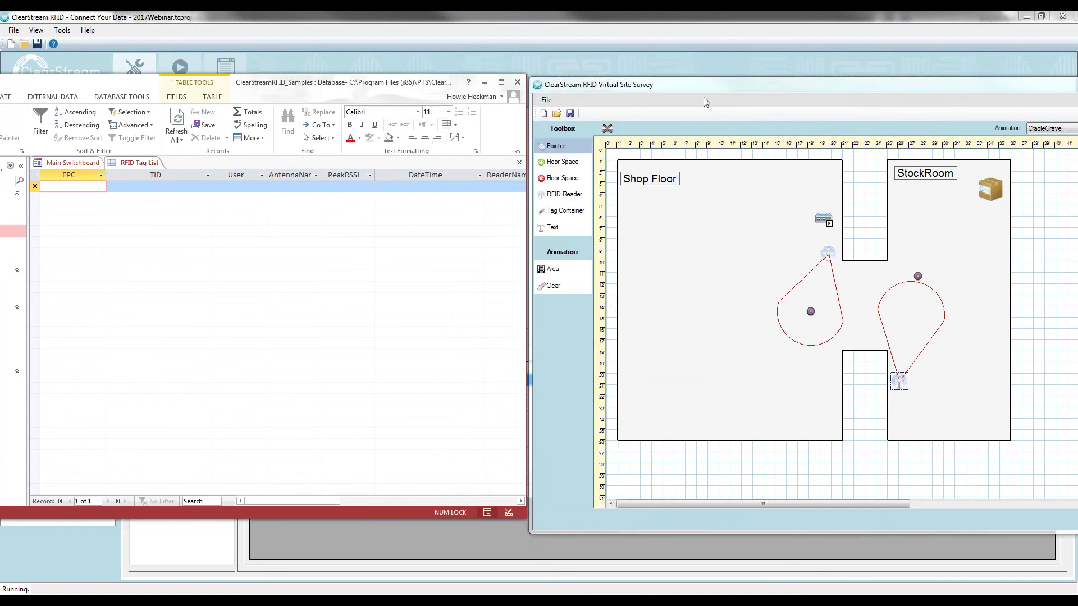
left_click(720, 90)
left_click_drag(718, 86, 662, 79)
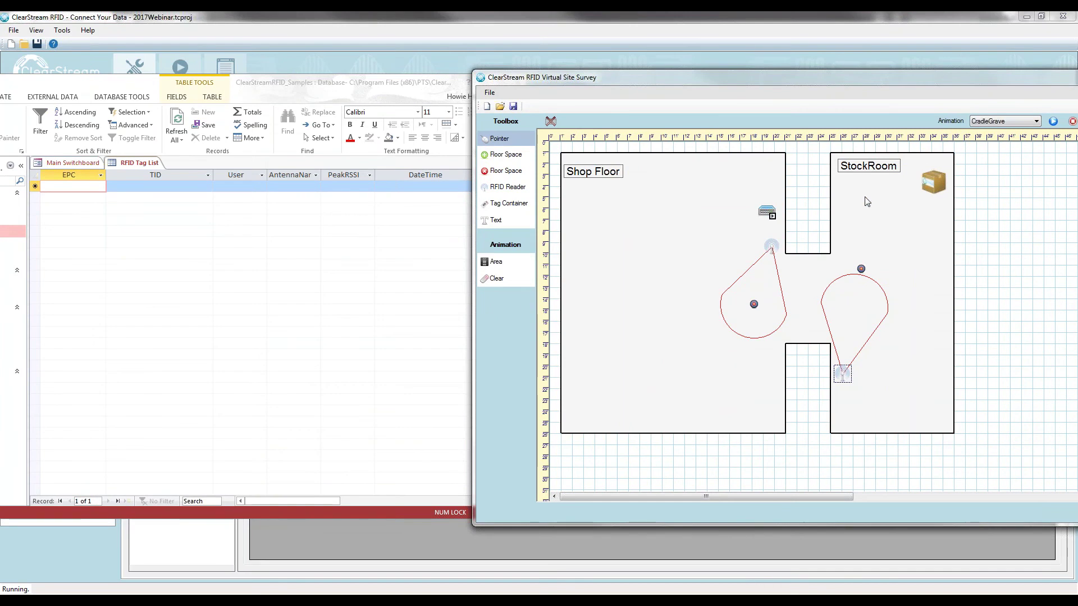
Step: Start Fixed RFID Reader 1 and return to the RFID Tag List and Virtual Site Survey windows
left_click(521, 13)
left_click(179, 70)
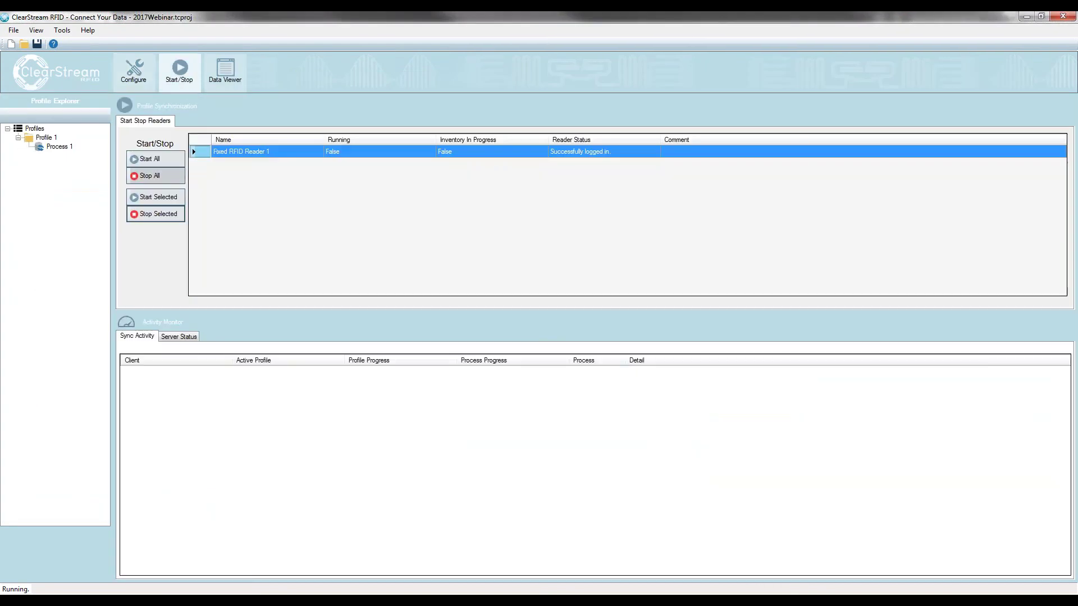
left_click(171, 198)
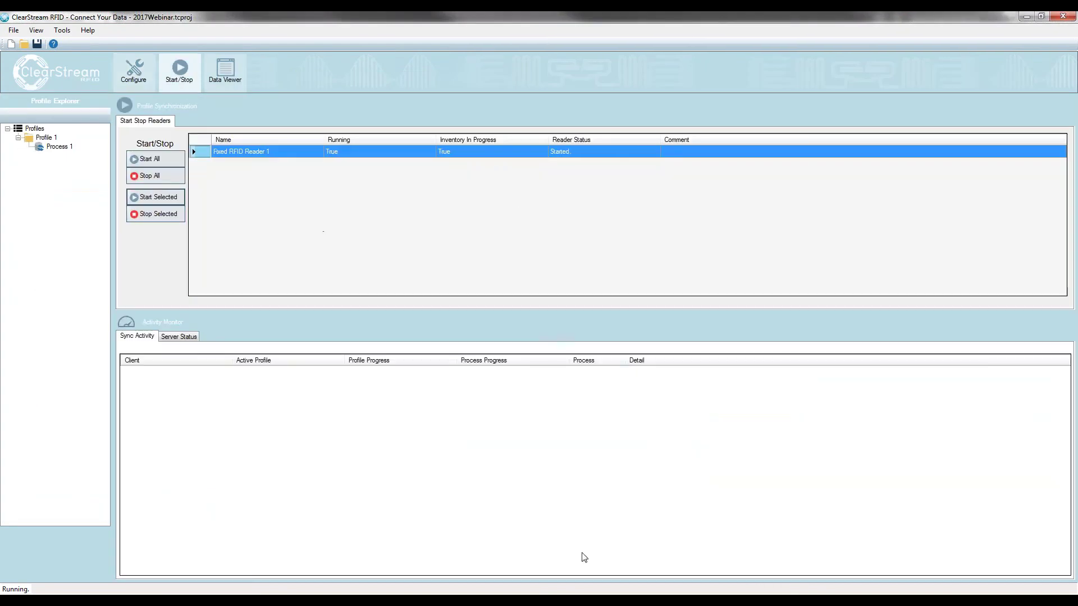
mouse_move(642, 600)
left_click(704, 570)
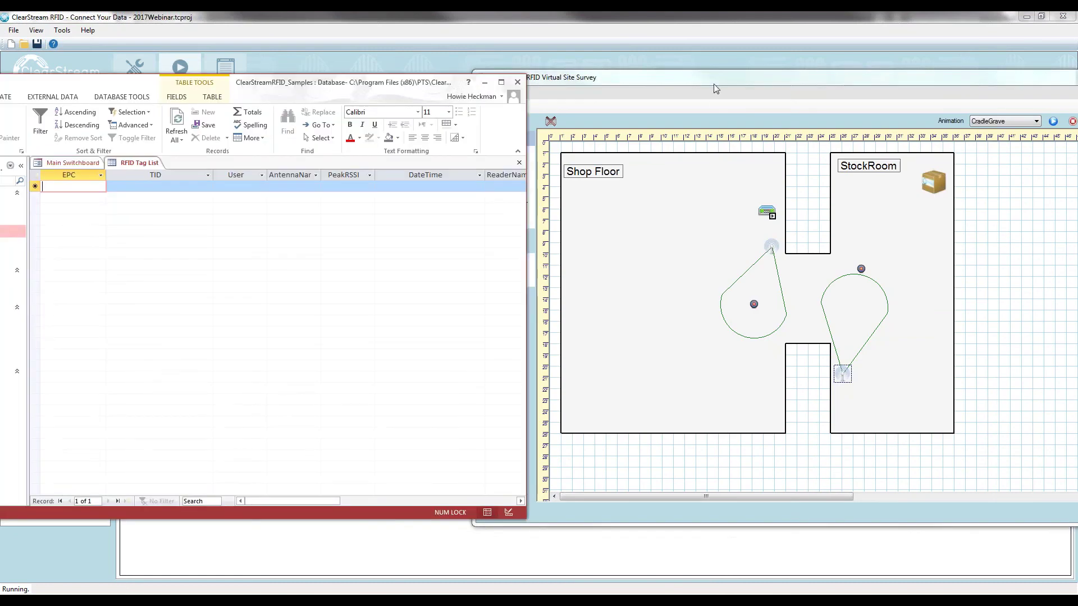
Step: Move the box from the StockRoom through both antenna zones onto the Shop Floor, and refresh the RFID Tag List
left_click_drag(935, 186, 921, 212)
left_click(173, 135)
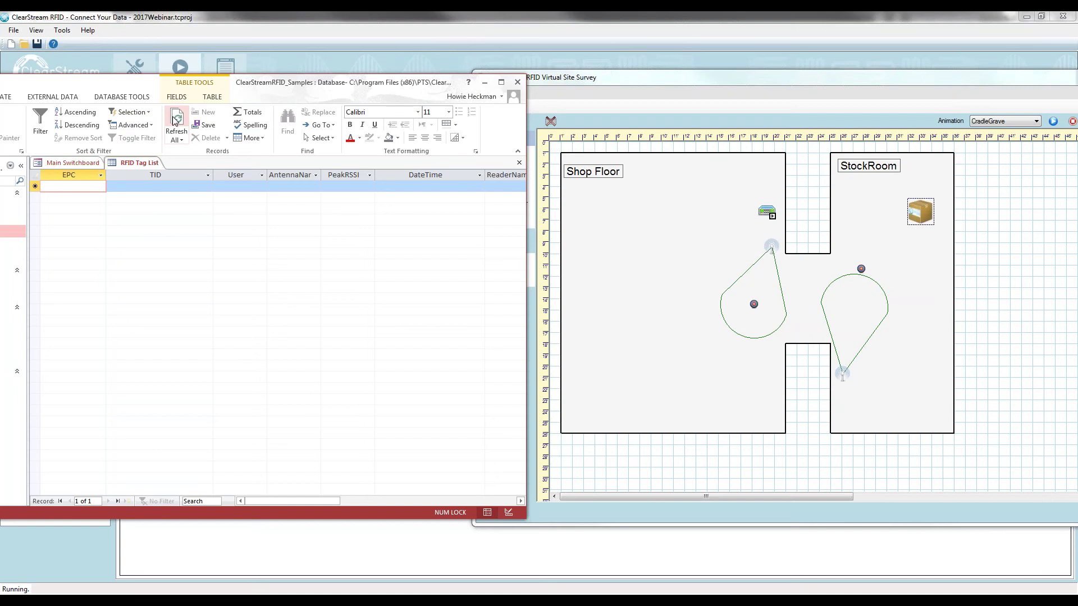
left_click(175, 123)
left_click_drag(921, 214, 651, 291)
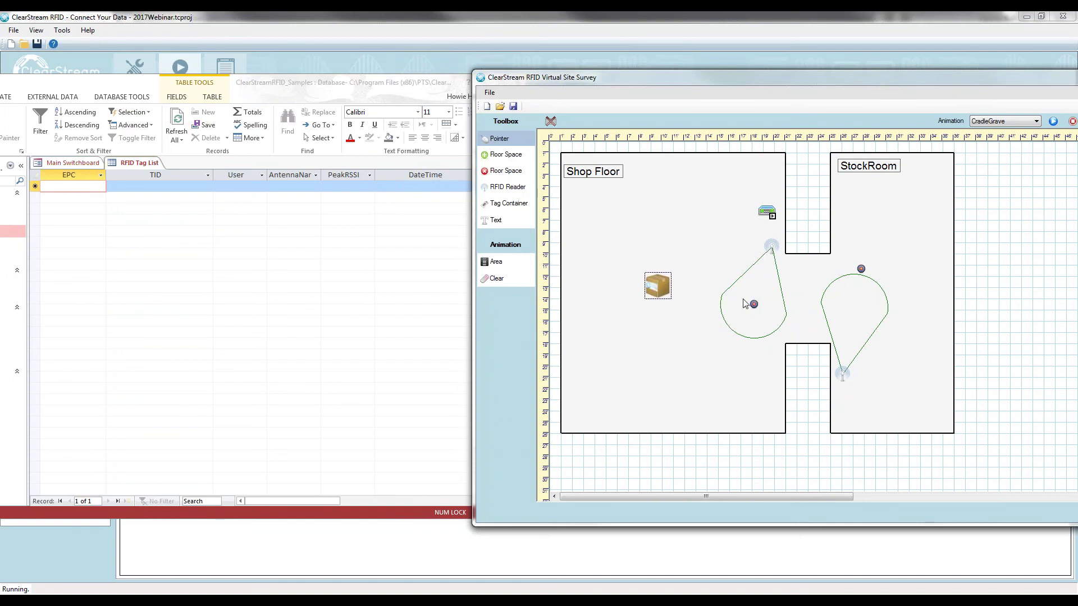
left_click(175, 120)
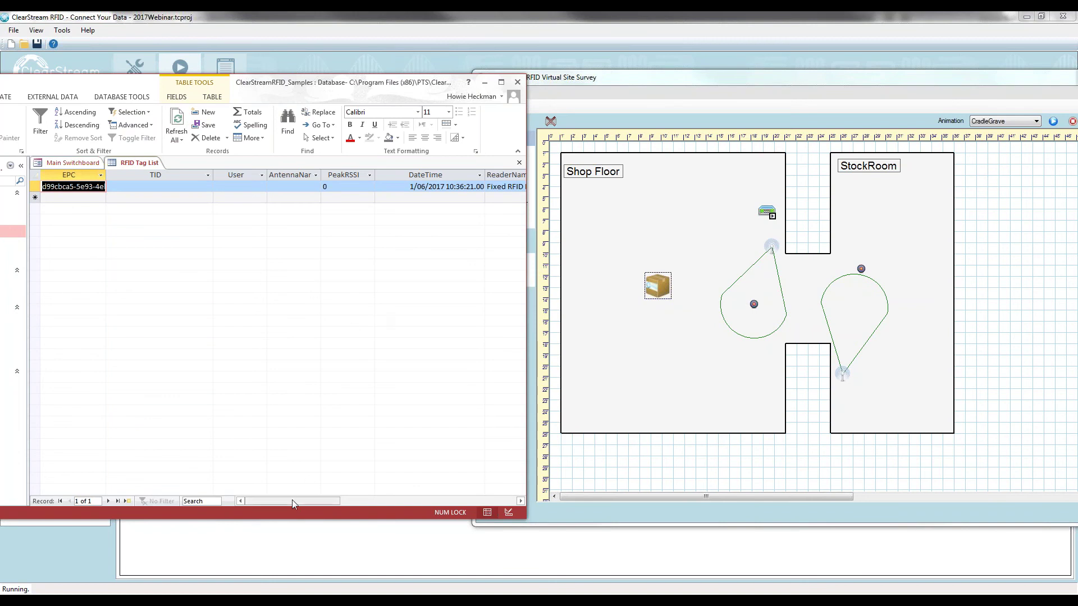
Step: Examine the TagEvent value recorded for the box in the RFID Tag List
left_click_drag(295, 500, 359, 504)
left_click(402, 187)
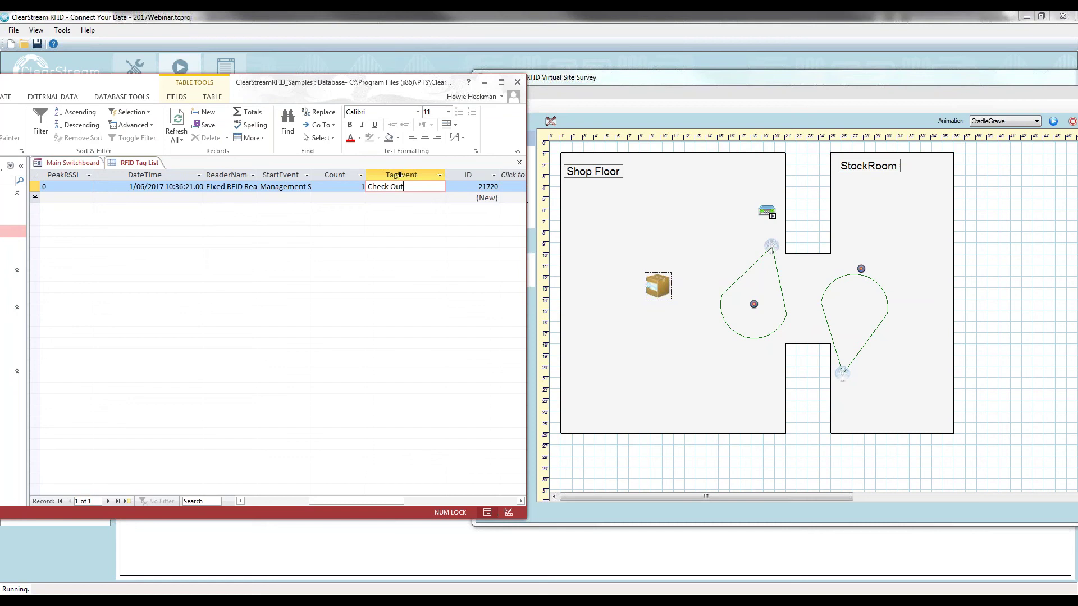
left_click_drag(404, 187, 367, 187)
key("Right")
key("End")
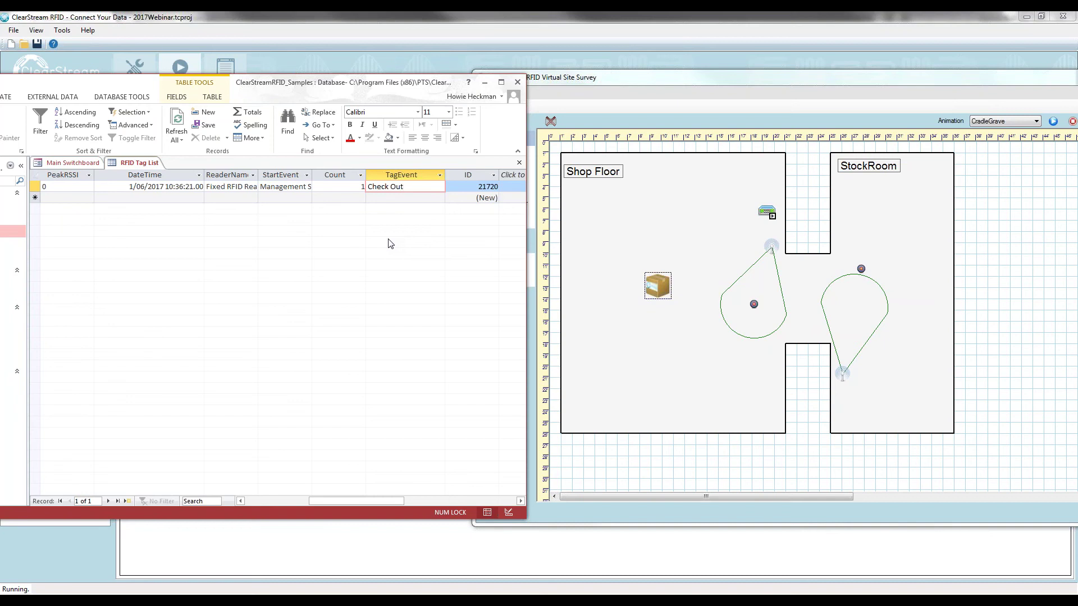
Step: Move the box from the Shop Floor through both antenna zones back into the StockRoom, and refresh the RFID Tag List
left_click(601, 265)
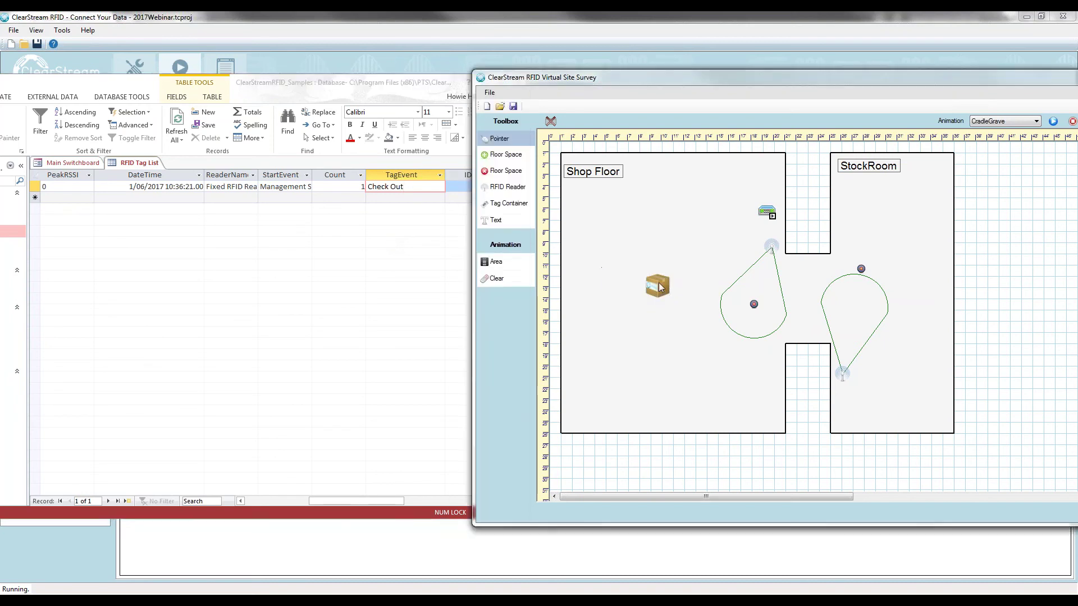
left_click_drag(651, 290, 928, 202)
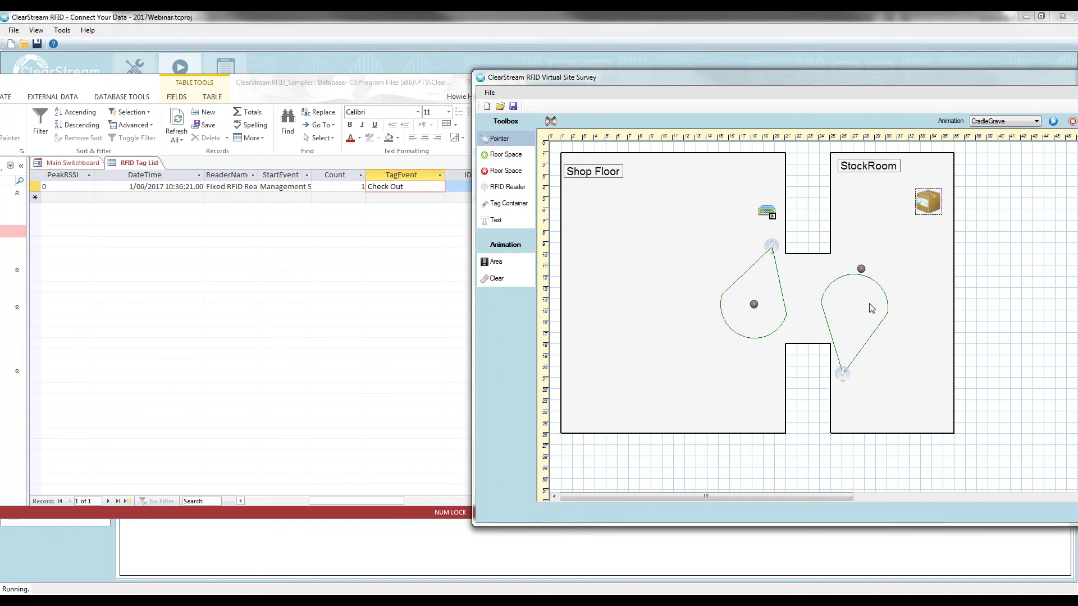
left_click(241, 147)
left_click(187, 122)
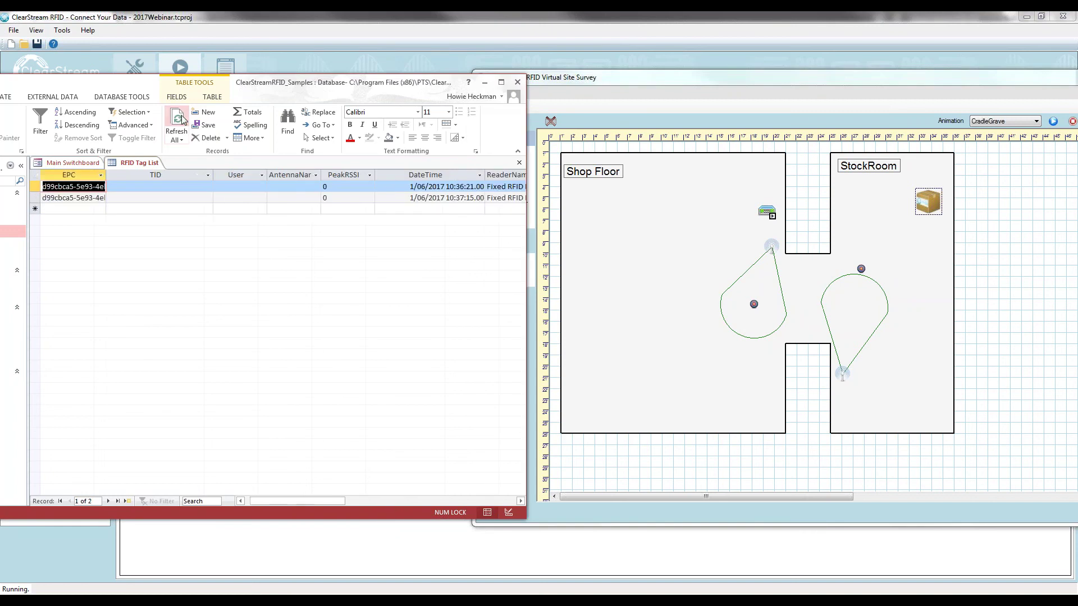
Step: Compare the TagEvent values and times of the two records in the RFID Tag List
left_click_drag(261, 499, 349, 503)
left_click(238, 186)
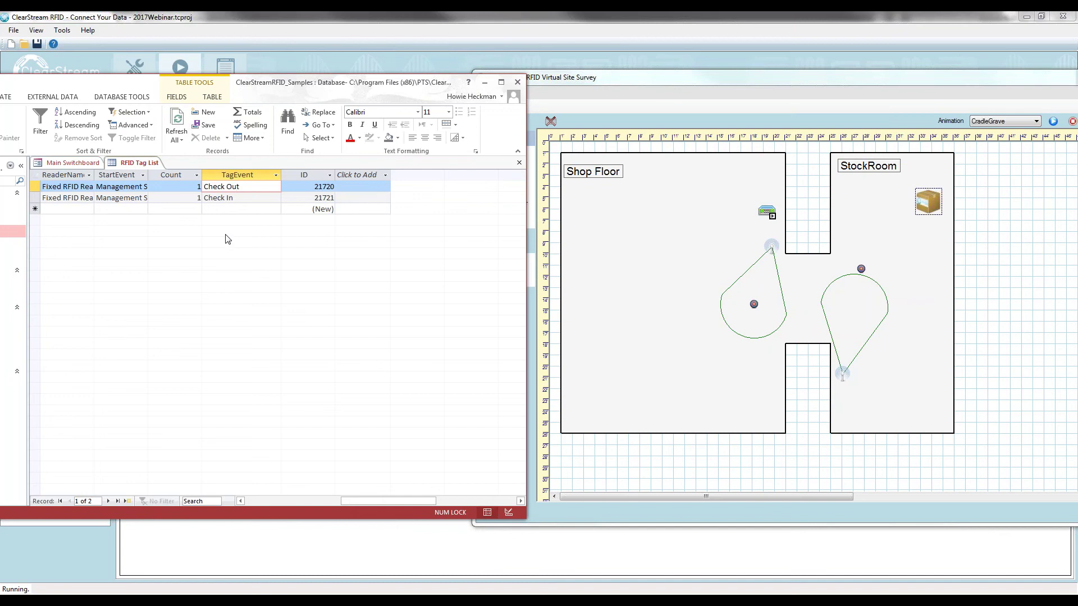
left_click_drag(376, 503, 339, 503)
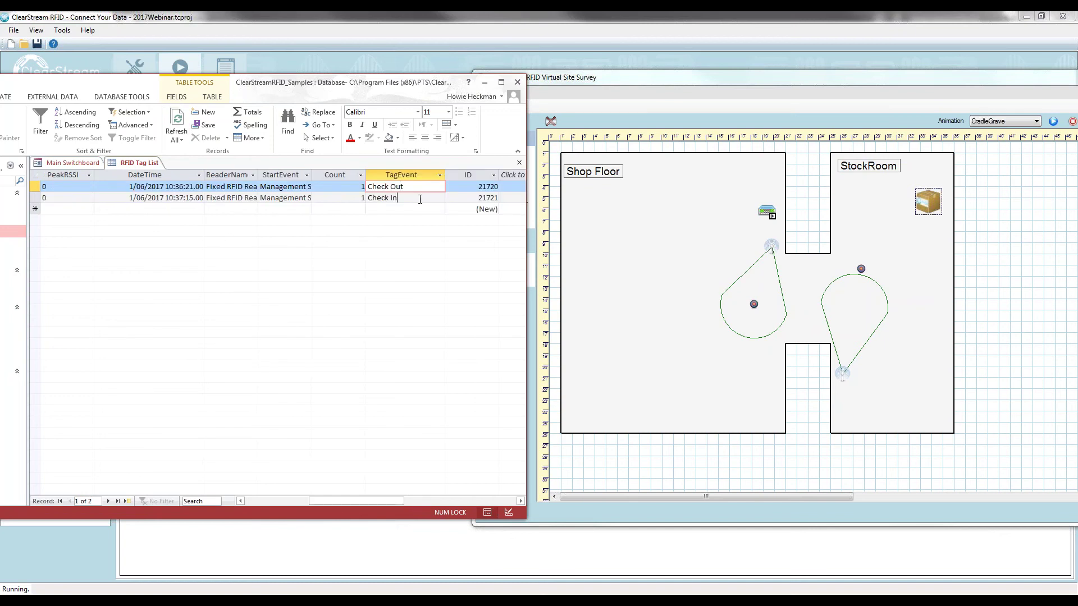
left_click(397, 198)
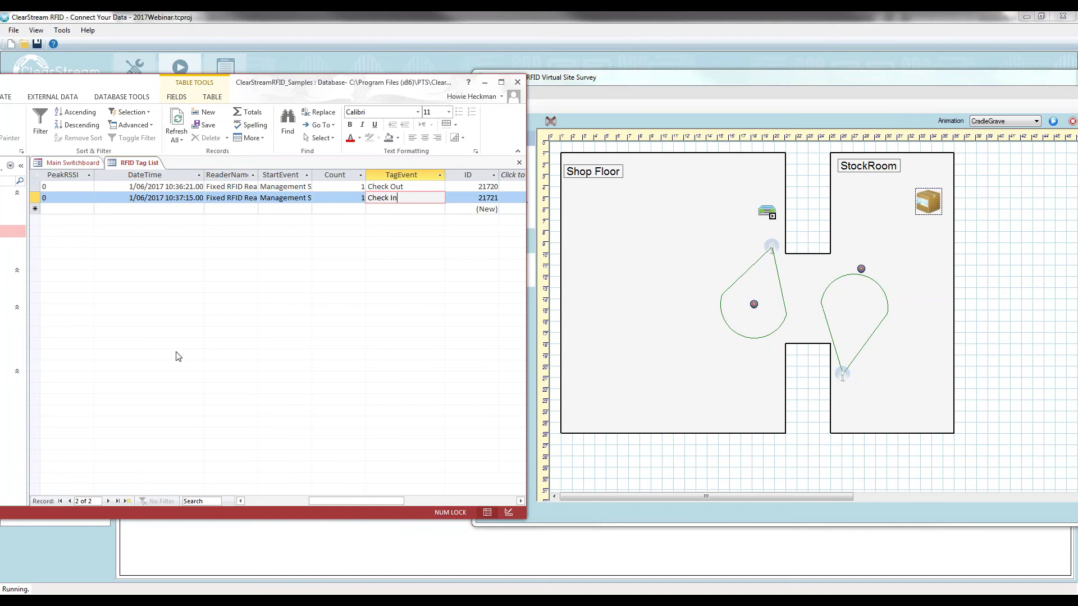
Step: Move the box into the StockRoom antenna zone and back out on the same side, refreshing the RFID Tag List to check for new events
left_click_drag(940, 204, 870, 297)
left_click(178, 119)
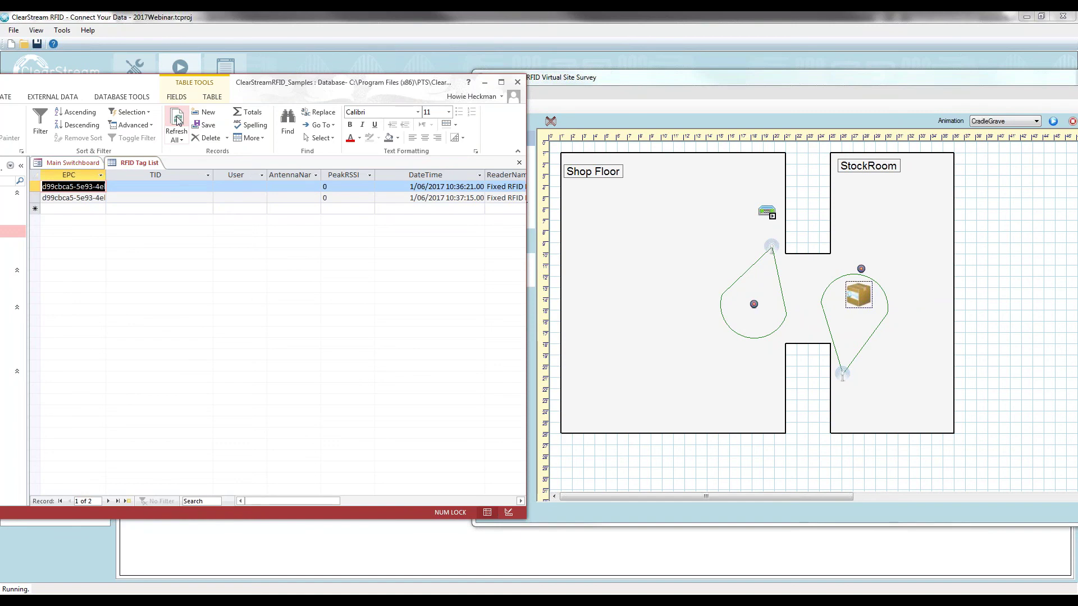
left_click(626, 268)
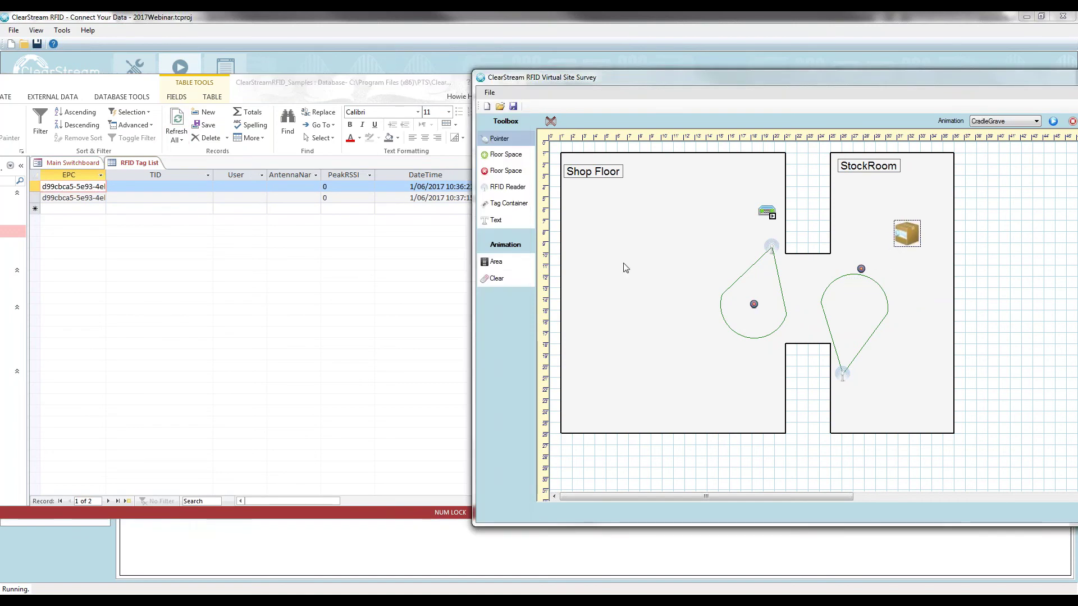
left_click(288, 238)
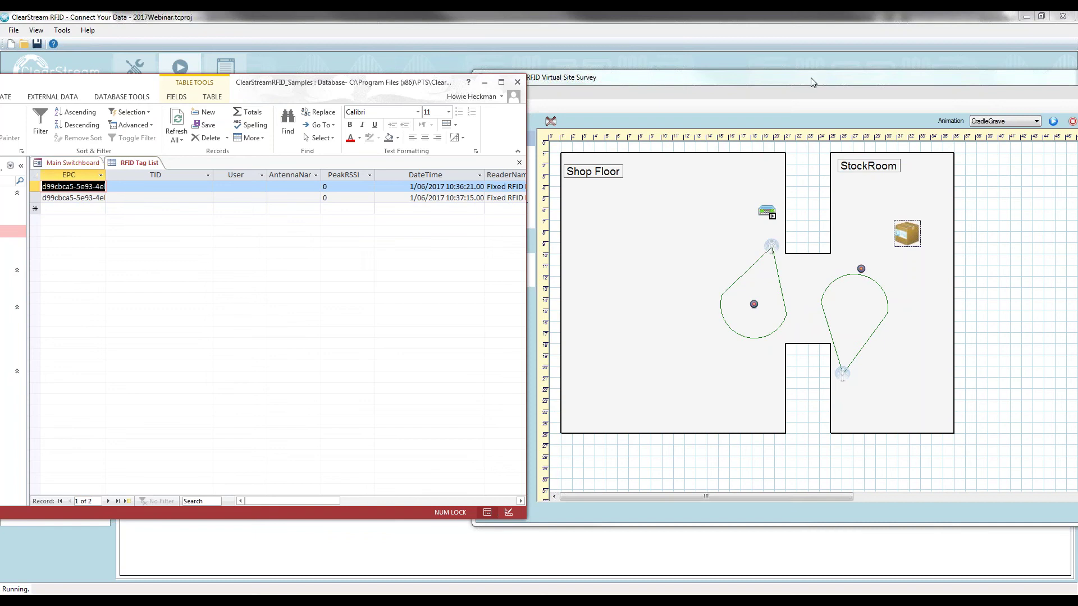
Step: Show the full Virtual Site Survey window, add a second tag container near the box in the StockRoom, and set its type to Shirt
left_click_drag(803, 83, 555, 84)
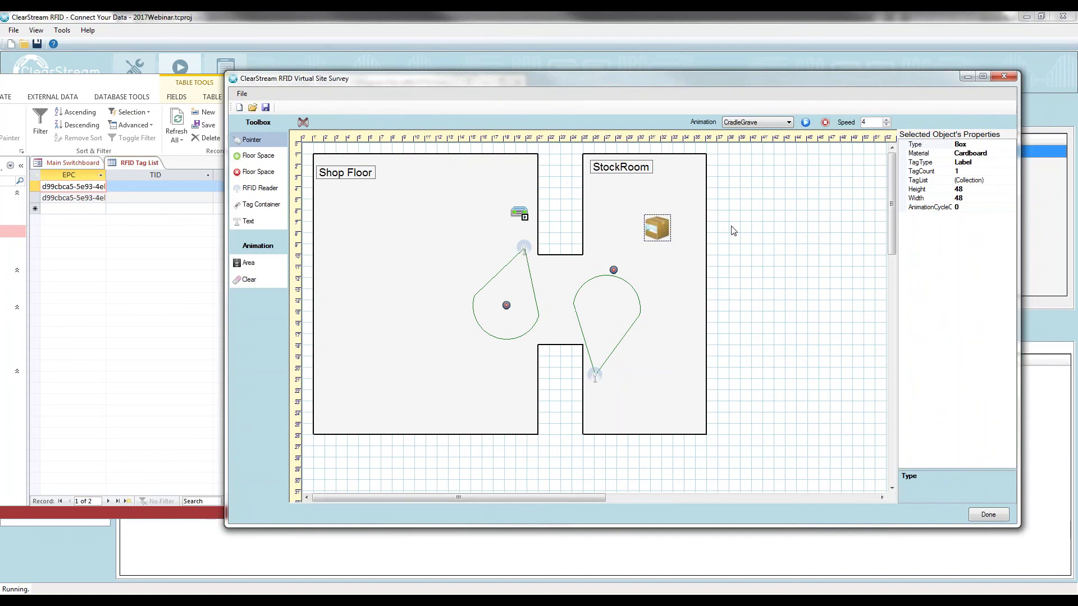
left_click_drag(664, 230, 671, 206)
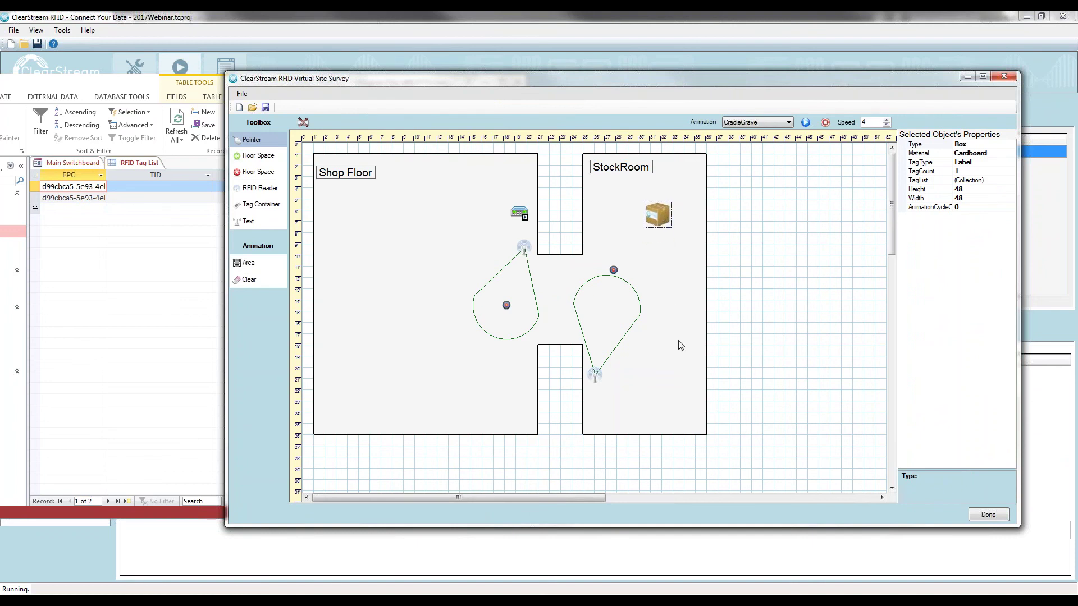
left_click(268, 205)
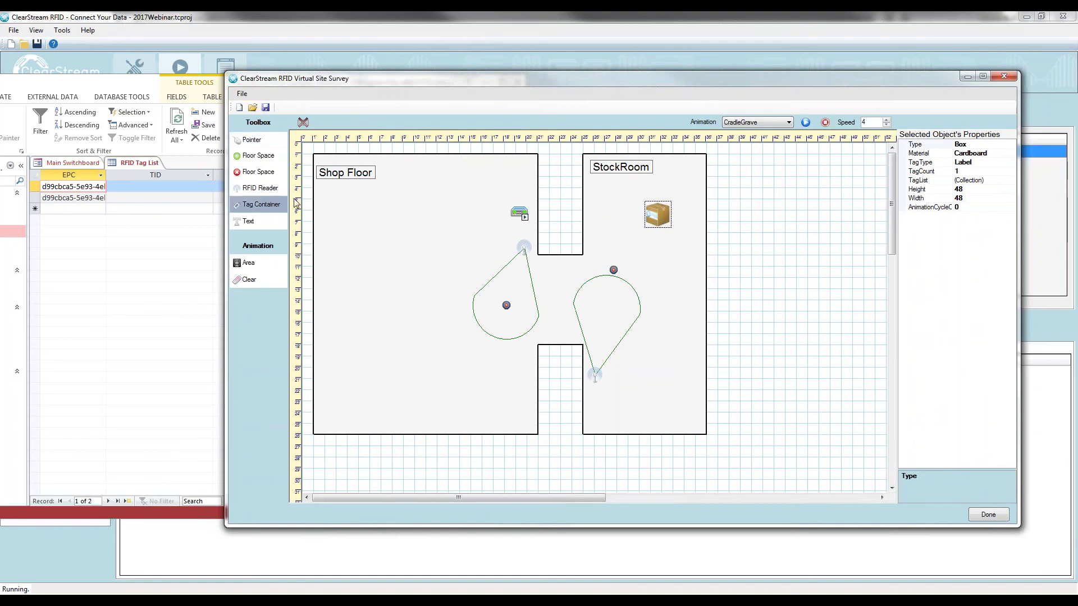
left_click(671, 175)
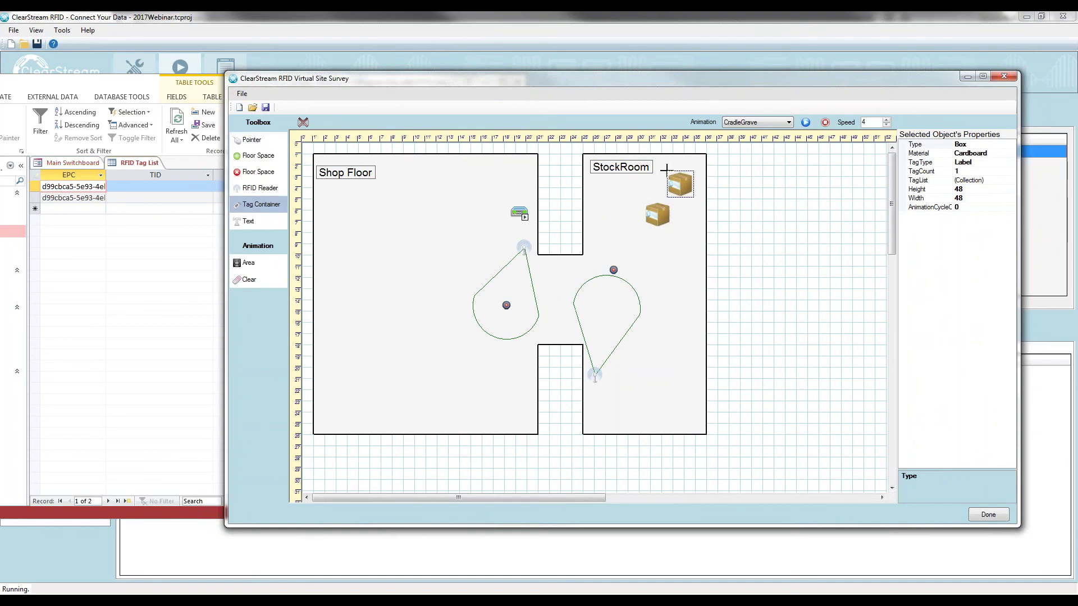
left_click(275, 140)
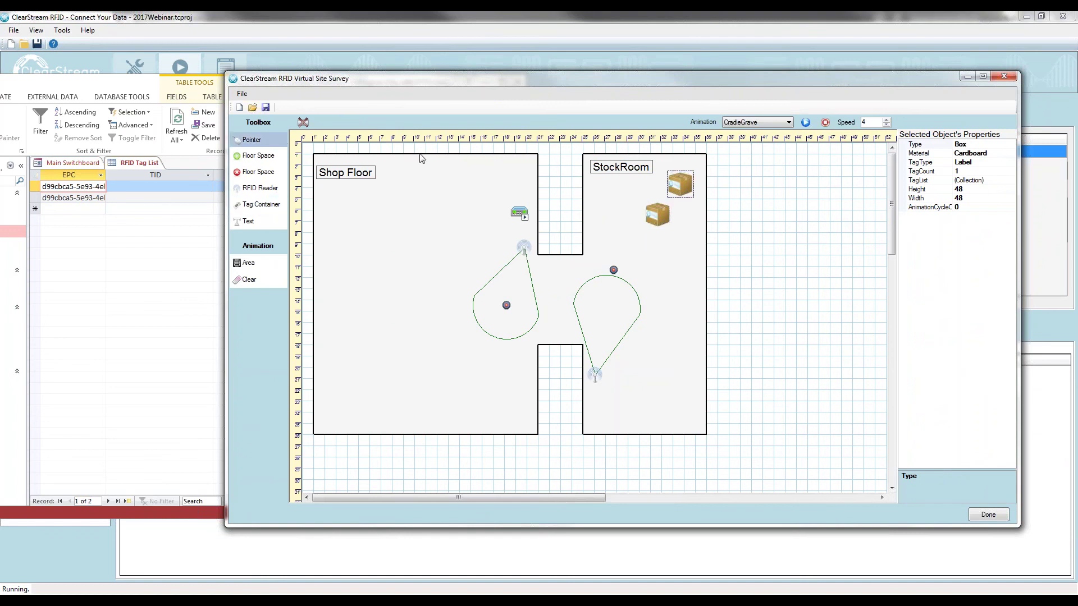
left_click(994, 145)
left_click(1010, 145)
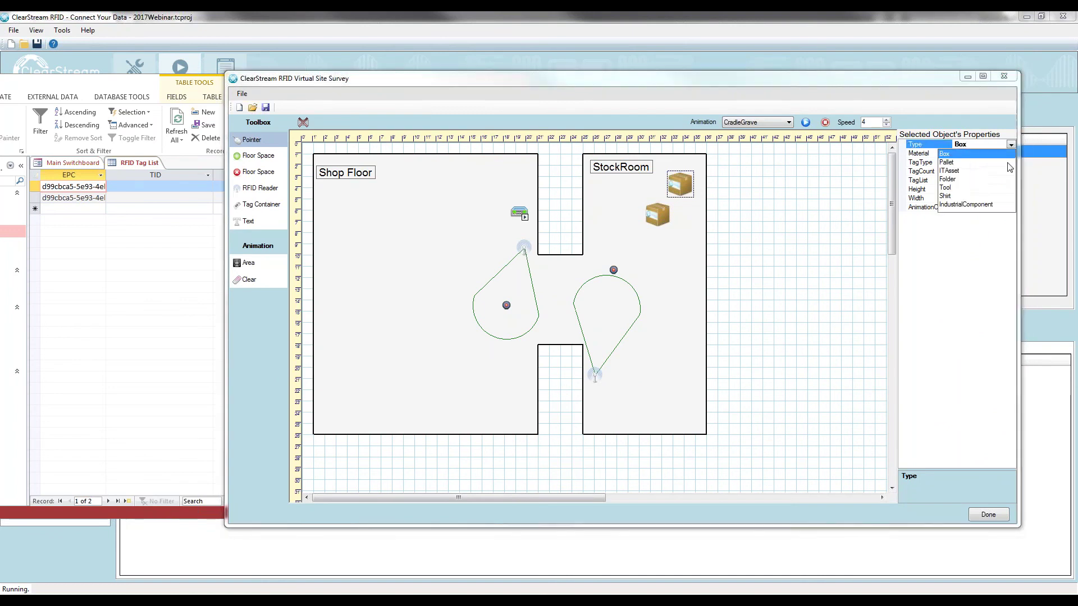
left_click(954, 198)
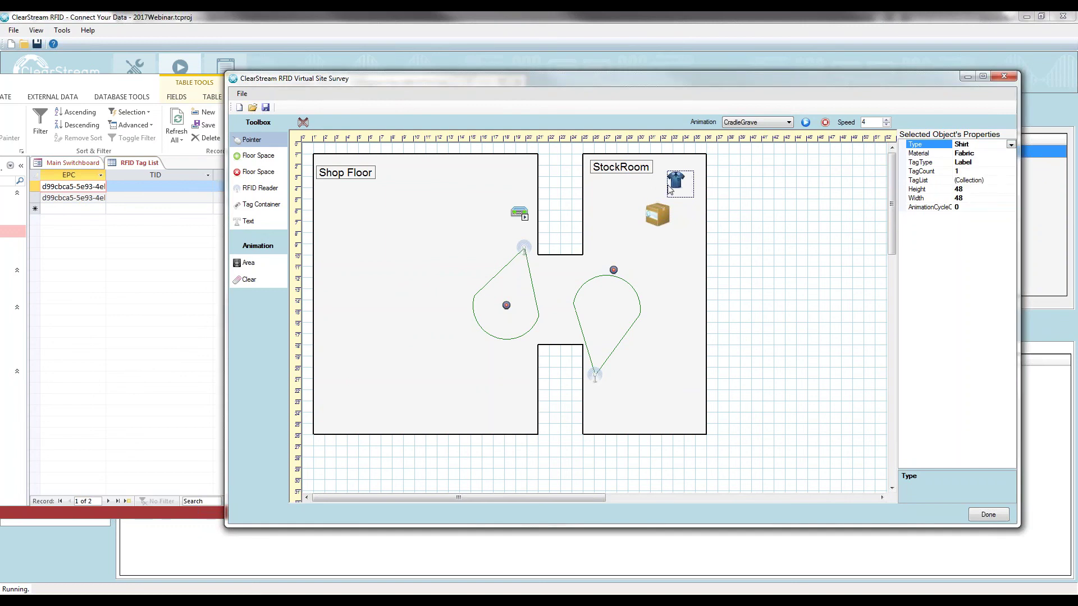
Step: Arrange the shirt and the box close together in the StockRoom
left_click_drag(669, 185, 646, 218)
left_click_drag(661, 182, 663, 186)
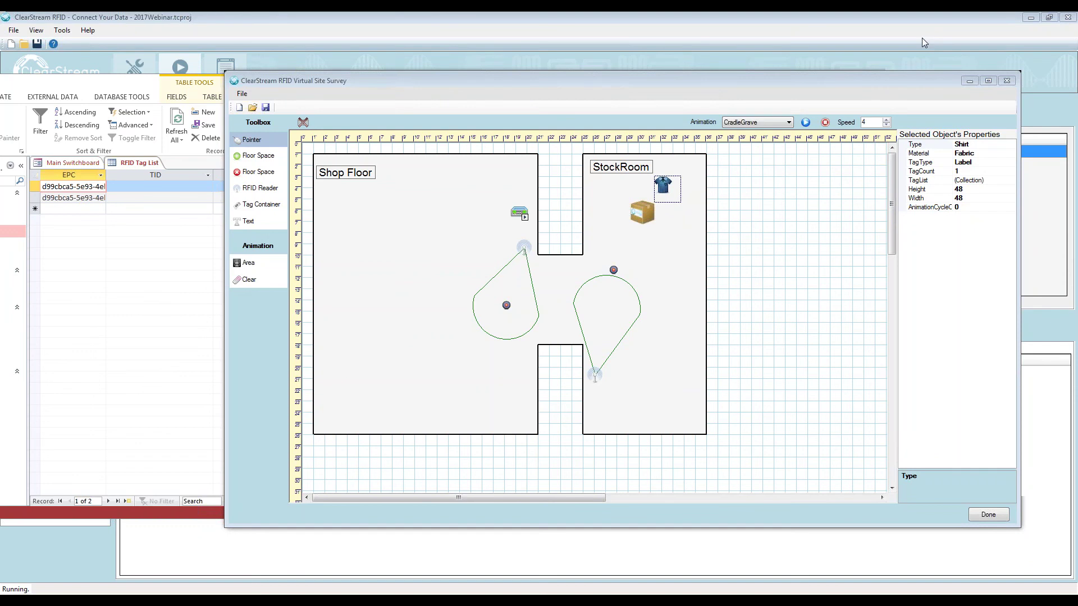
left_click(641, 85)
left_click_drag(672, 191, 641, 204)
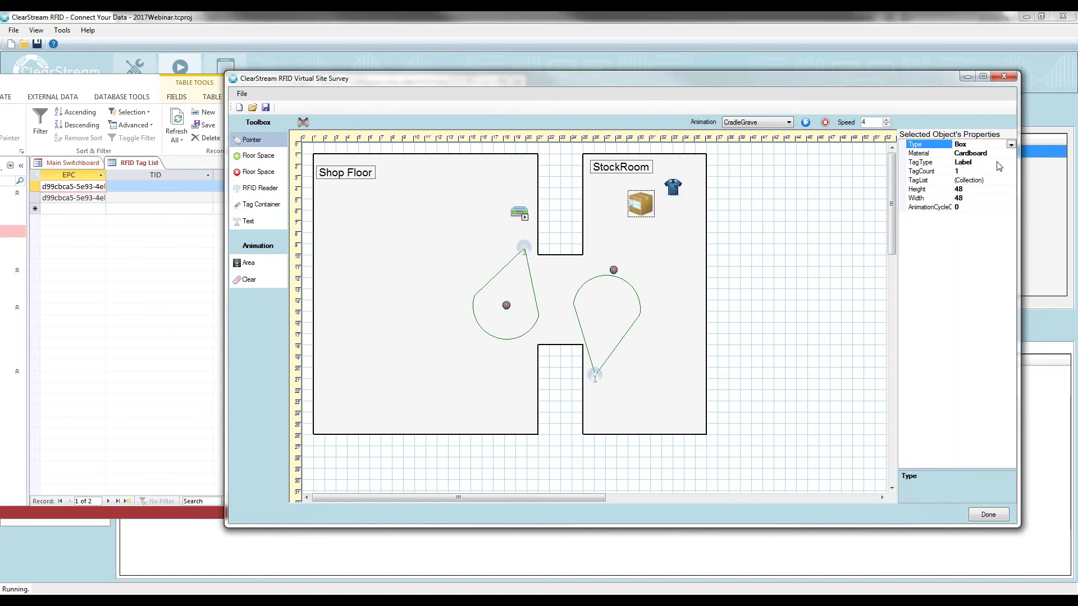
Step: Replace the tag in the shirt's TagList with B100
left_click(679, 189)
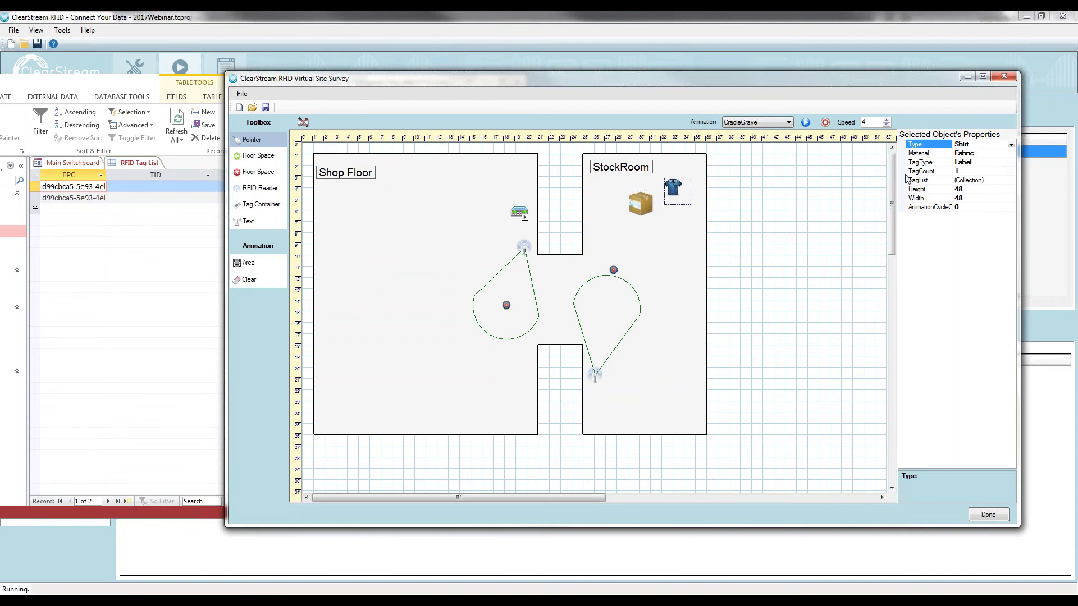
left_click(985, 181)
left_click(1011, 180)
left_click(570, 249)
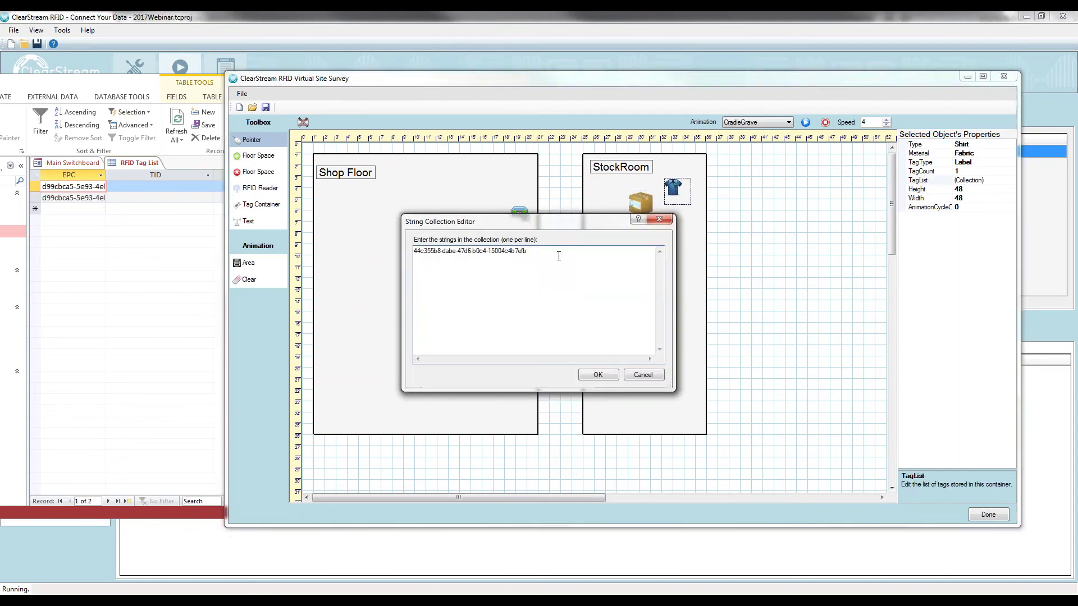
key("ctrl+a")
type("B100")
key("ctrl+a")
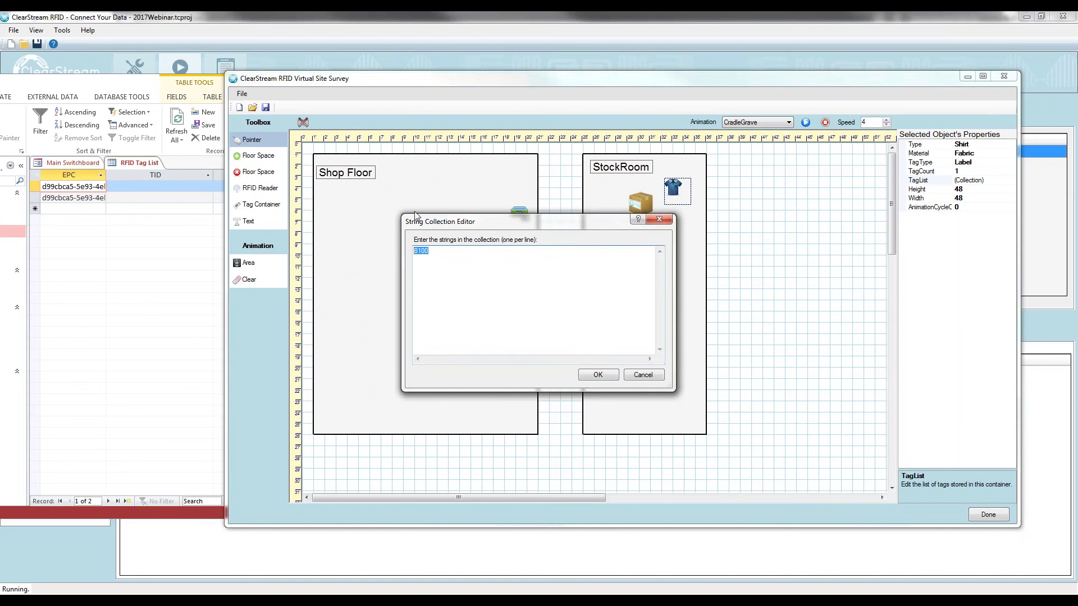
left_click(597, 374)
left_click(645, 211)
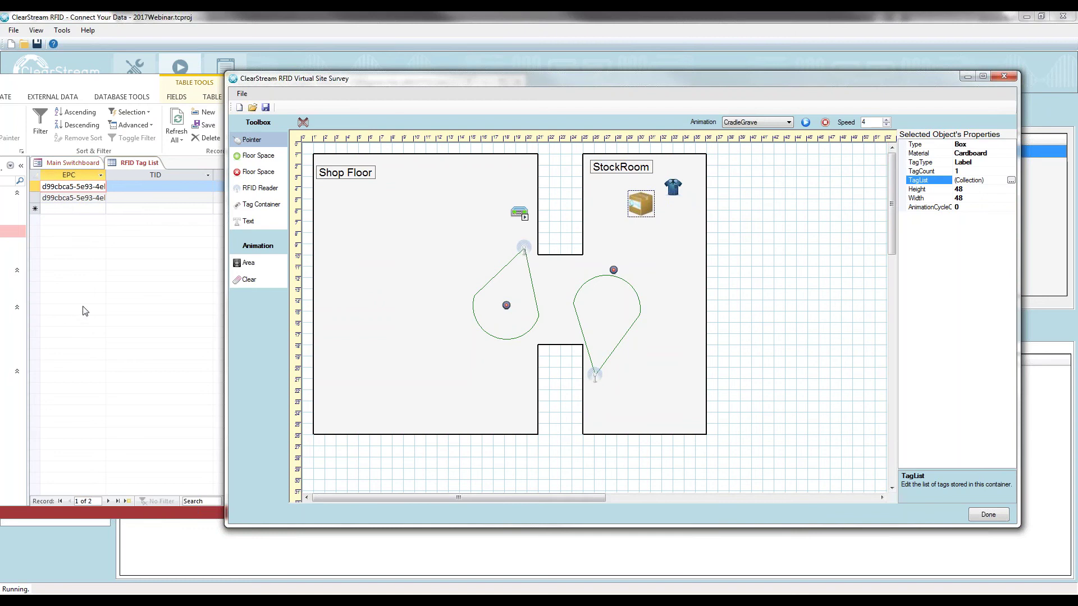
left_click(675, 190)
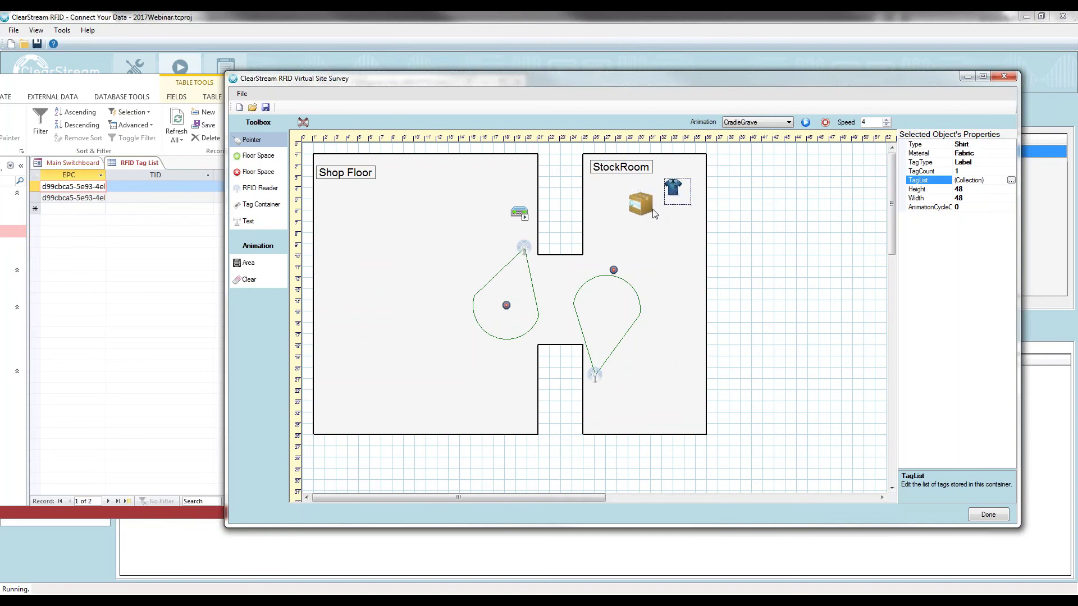
left_click(651, 212)
left_click(672, 195)
left_click(645, 208)
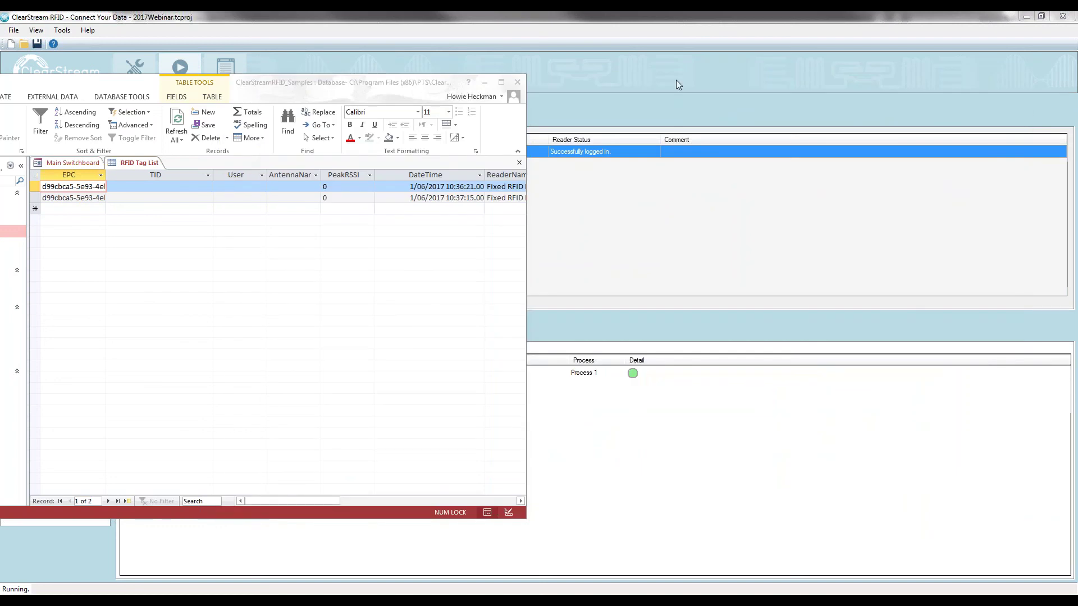
Step: Stop Fixed RFID Reader 1 and delete all records from the RFID Tag List in Access
left_click(586, 40)
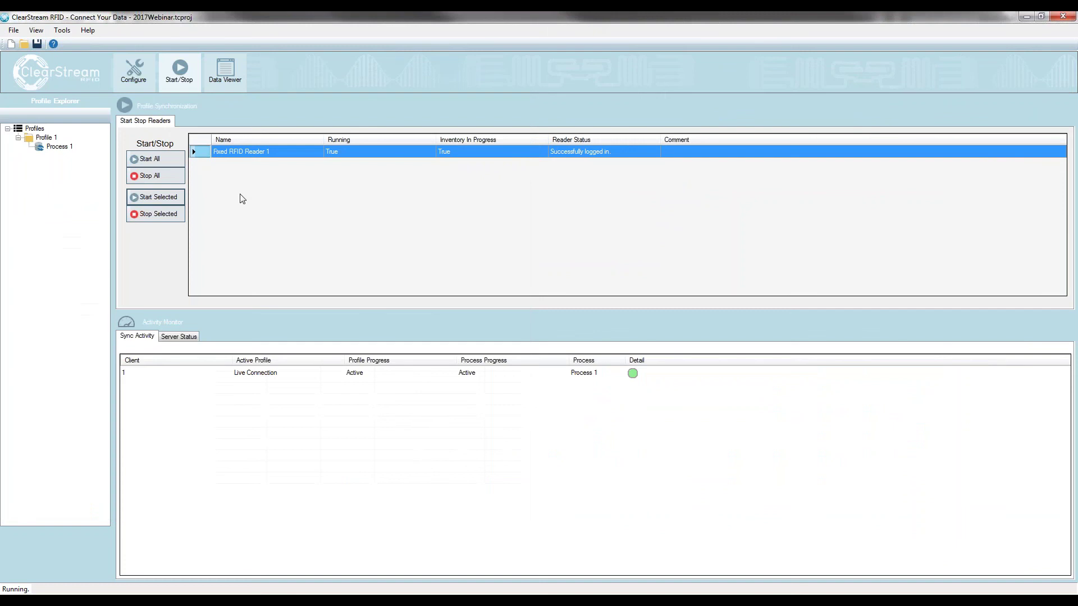
key("alt+Tab")
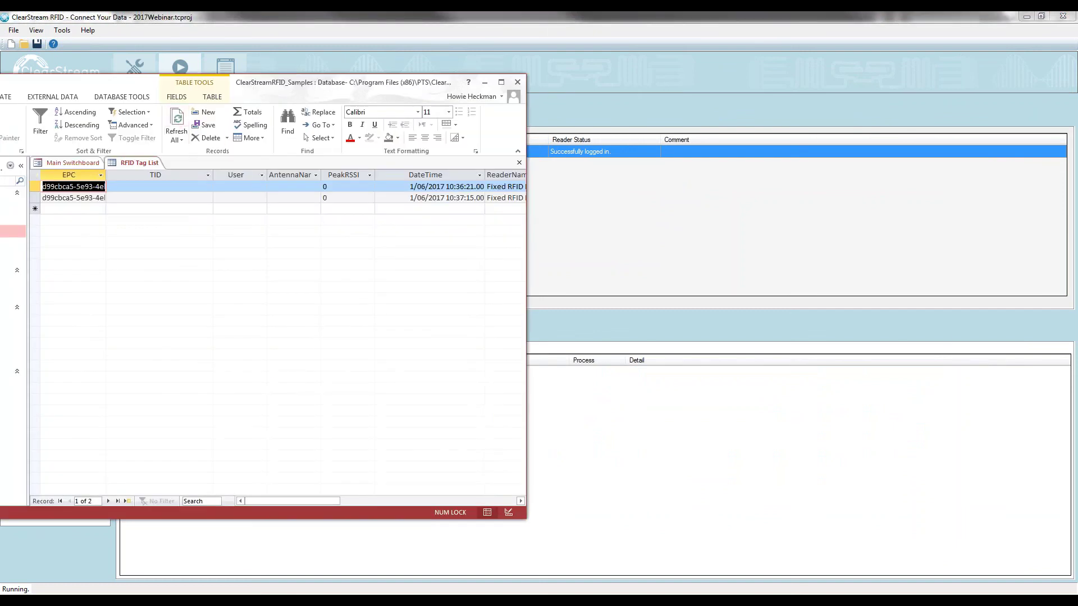
key("ctrl+a")
key("Delete")
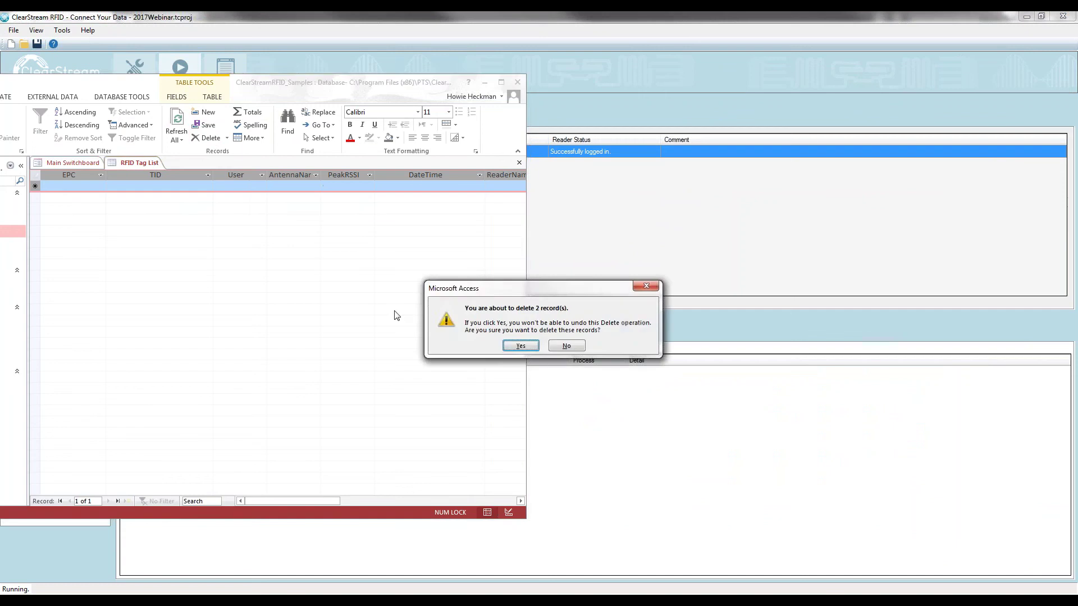
left_click(518, 345)
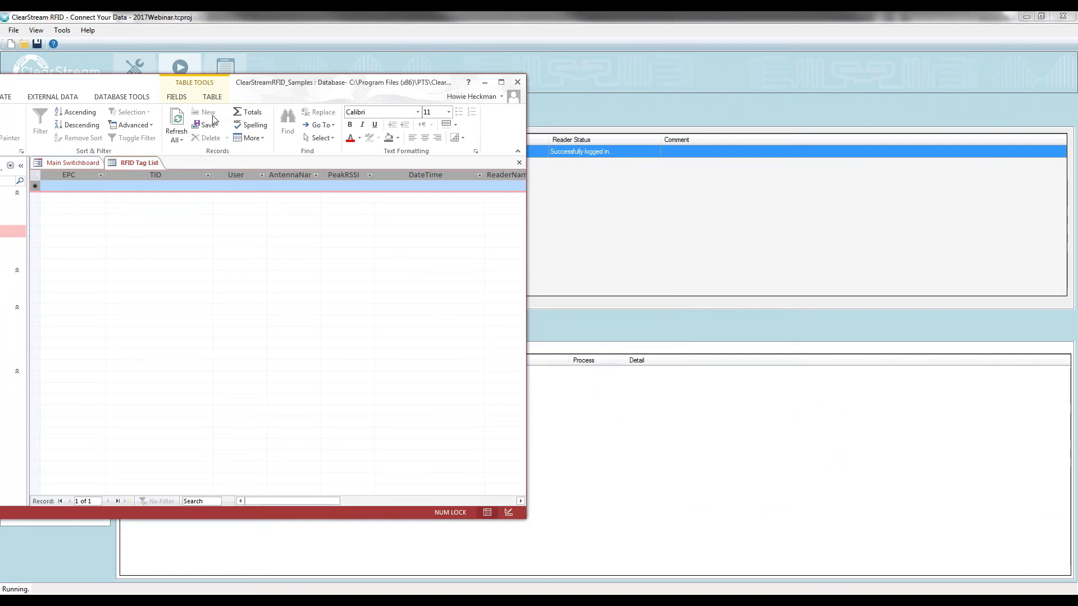
left_click(184, 119)
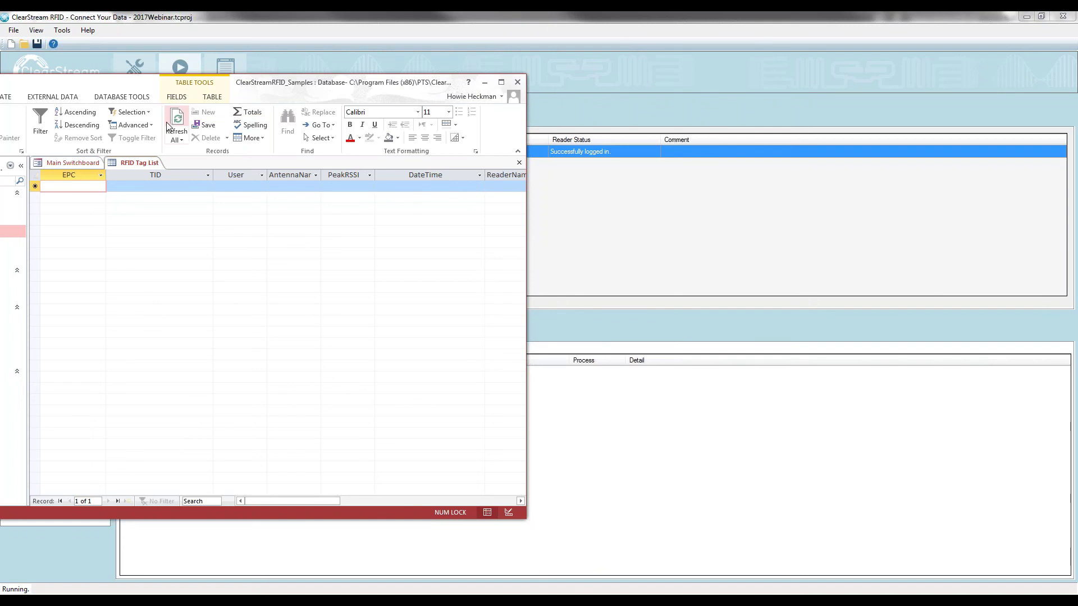
Step: Switch to ClearStream RFID and add a custom field named Badge to the configuration of Fixed RFID Reader 1
left_click(443, 18)
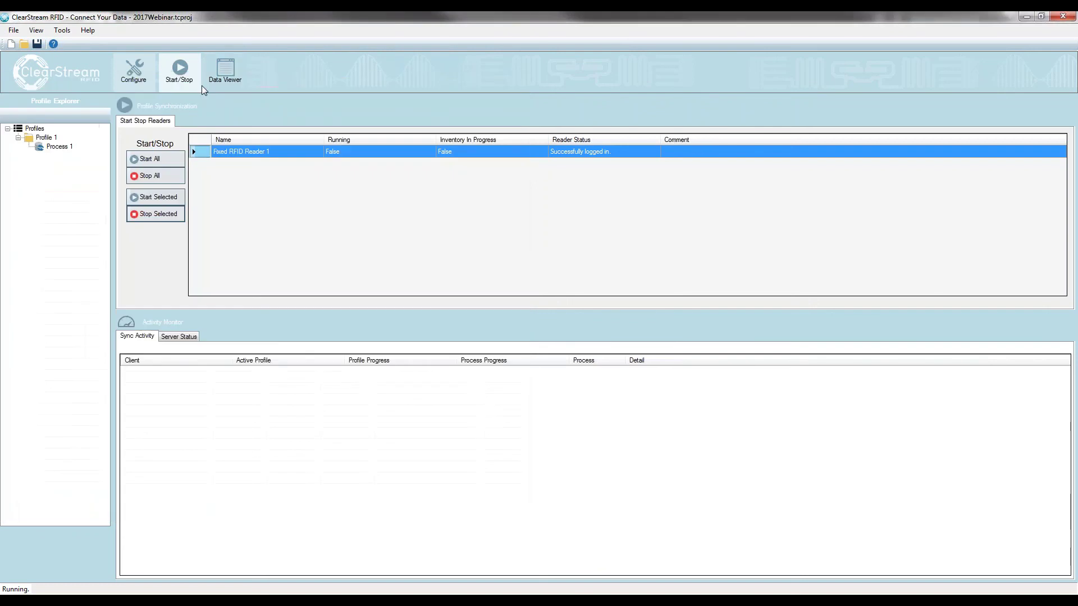
left_click(134, 71)
left_click(420, 241)
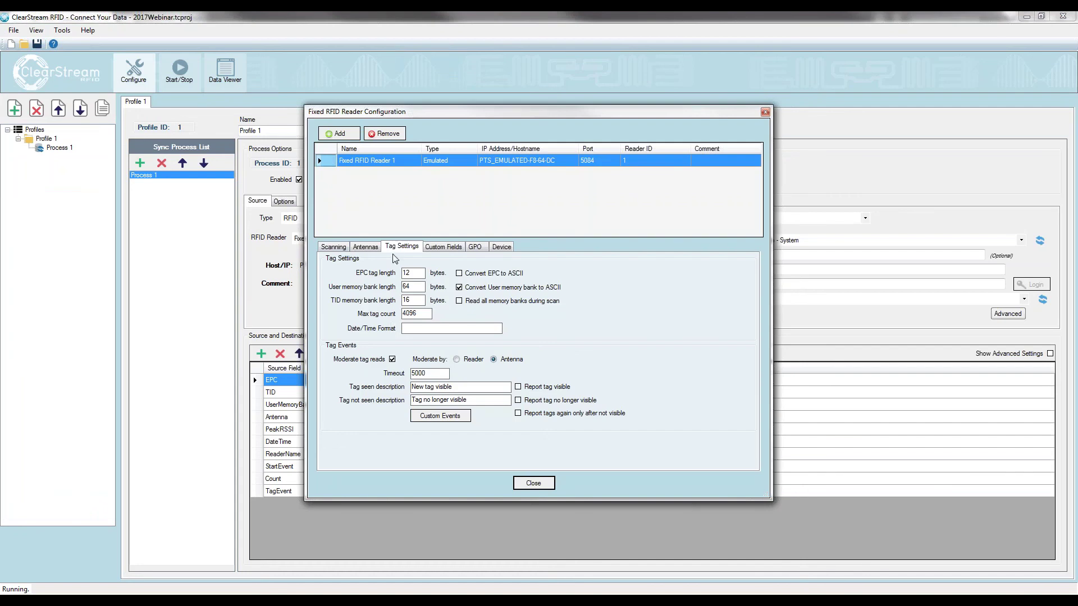
left_click(437, 248)
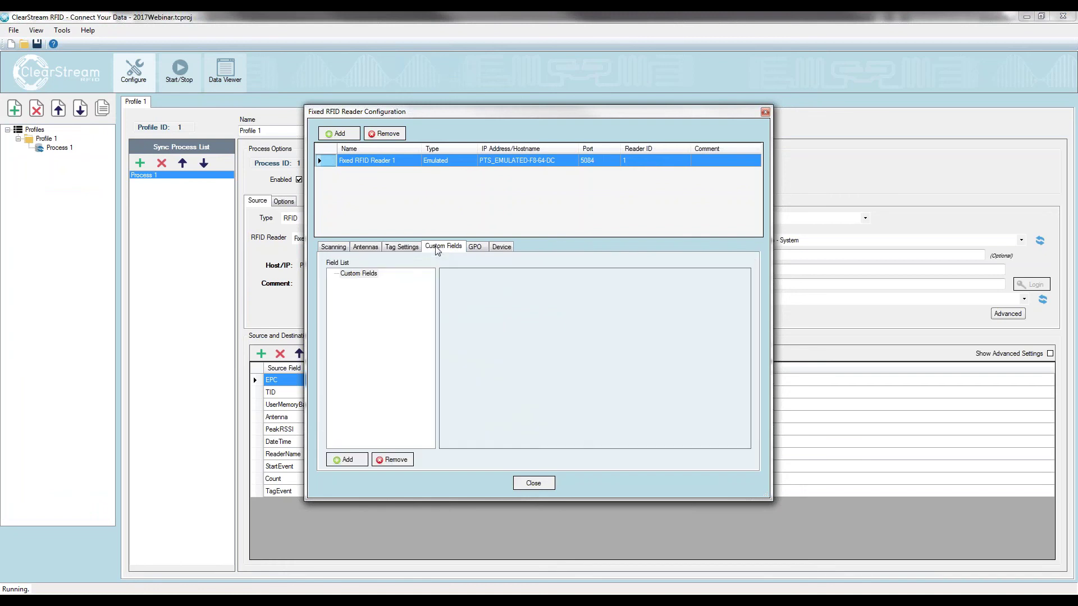
left_click(351, 460)
left_click(373, 283)
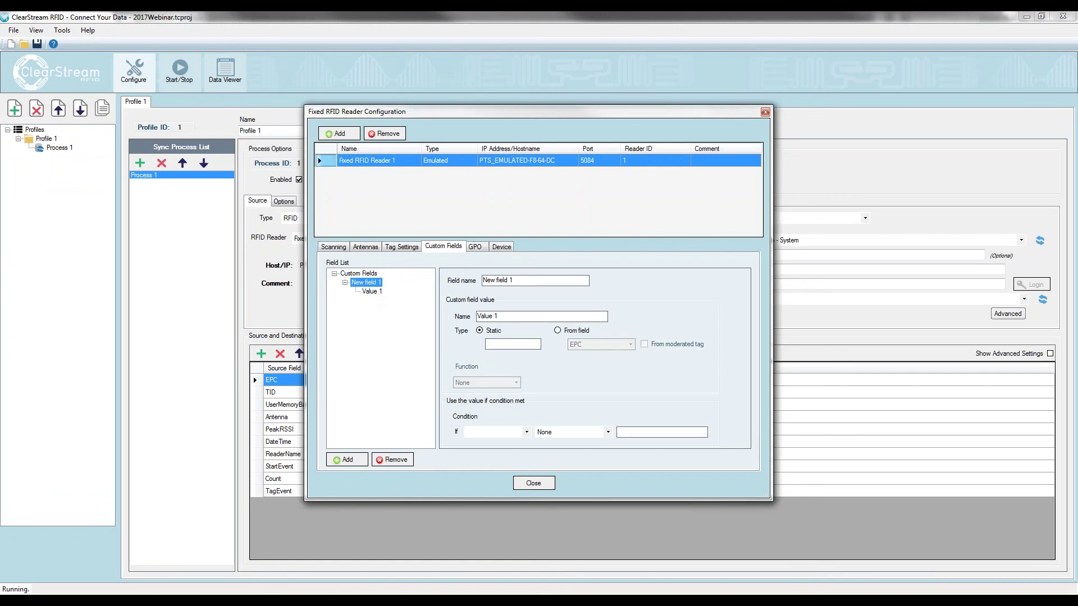
key("Tab")
type("Badge")
Step: Take the Badge field's value from the EPC field of the moderated tag
left_click(558, 331)
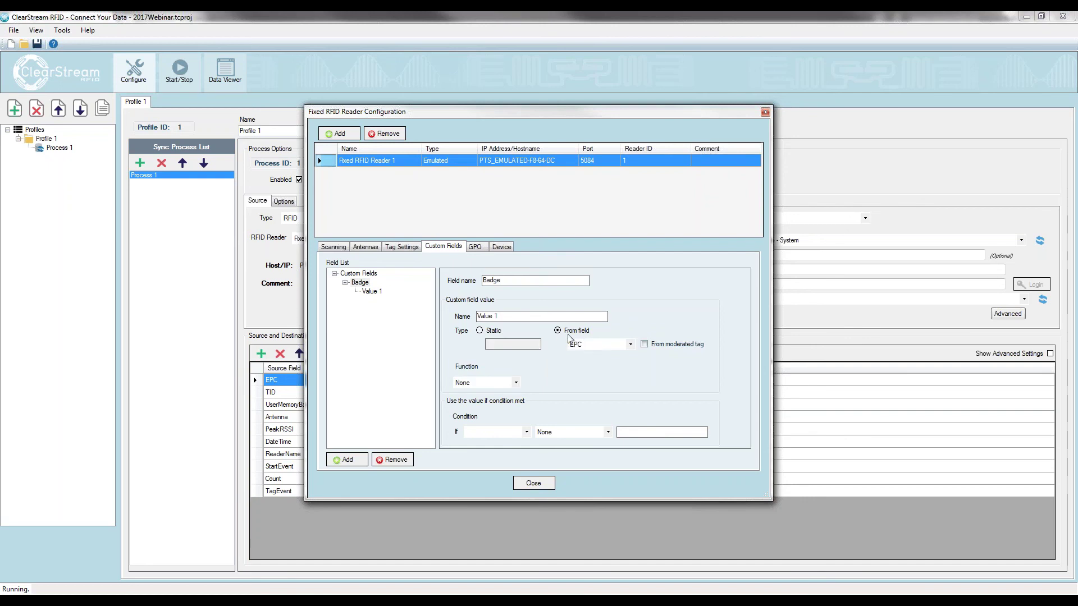
double_click(505, 280)
left_click(645, 345)
Step: Restrict the Badge value to the condition EPC StartsWith B and close the reader configuration
left_click(527, 434)
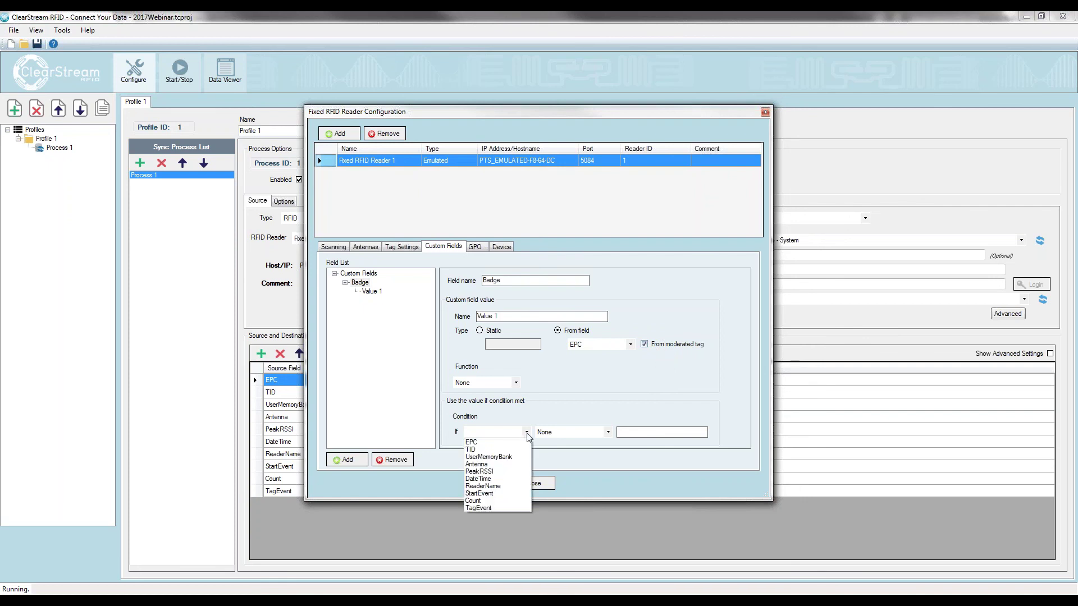
left_click(497, 443)
left_click(603, 432)
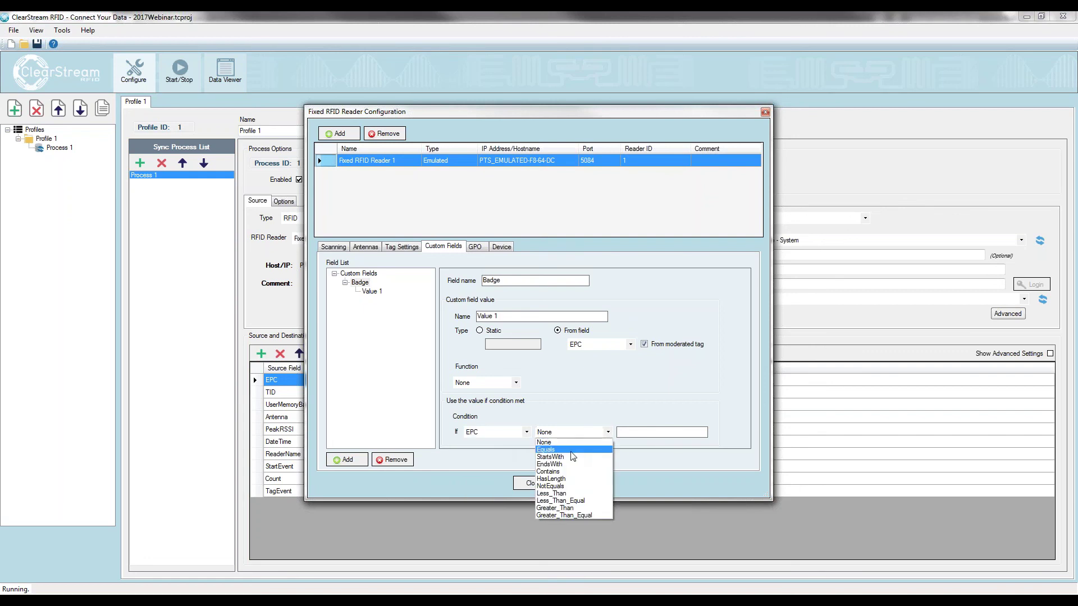
left_click(572, 457)
left_click(628, 433)
type("B")
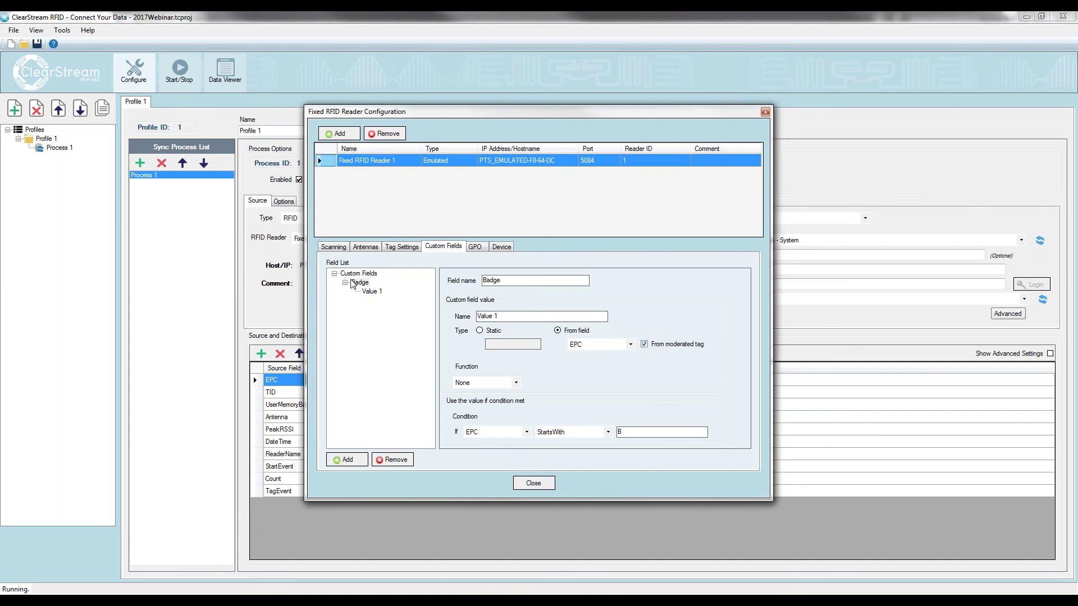
left_click(342, 250)
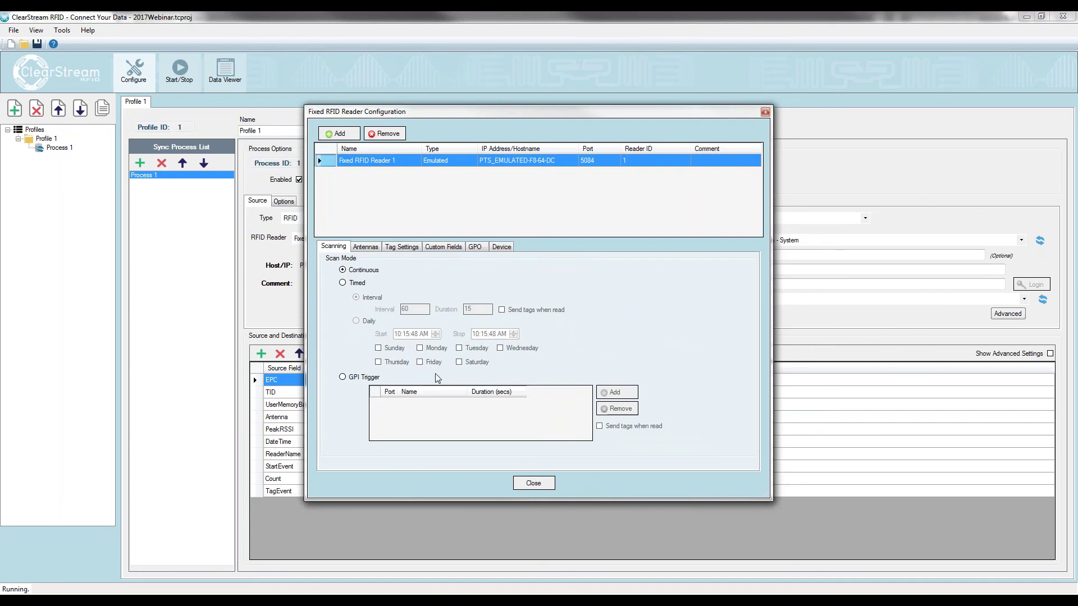
left_click(534, 483)
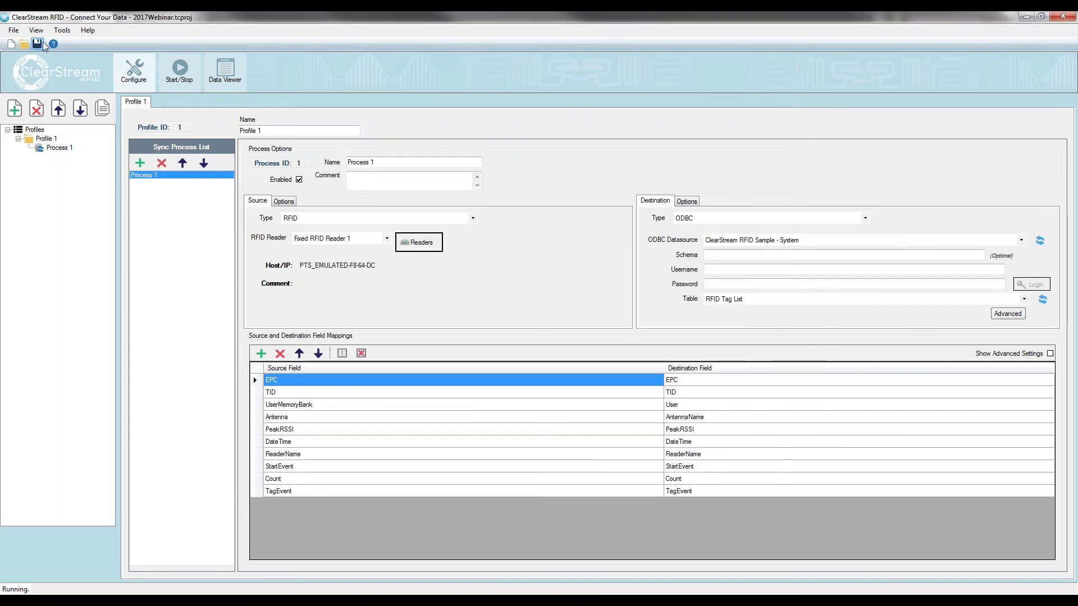
Step: Map the Badge source field to the User destination field in place of UserMemoryBank
left_click(304, 405)
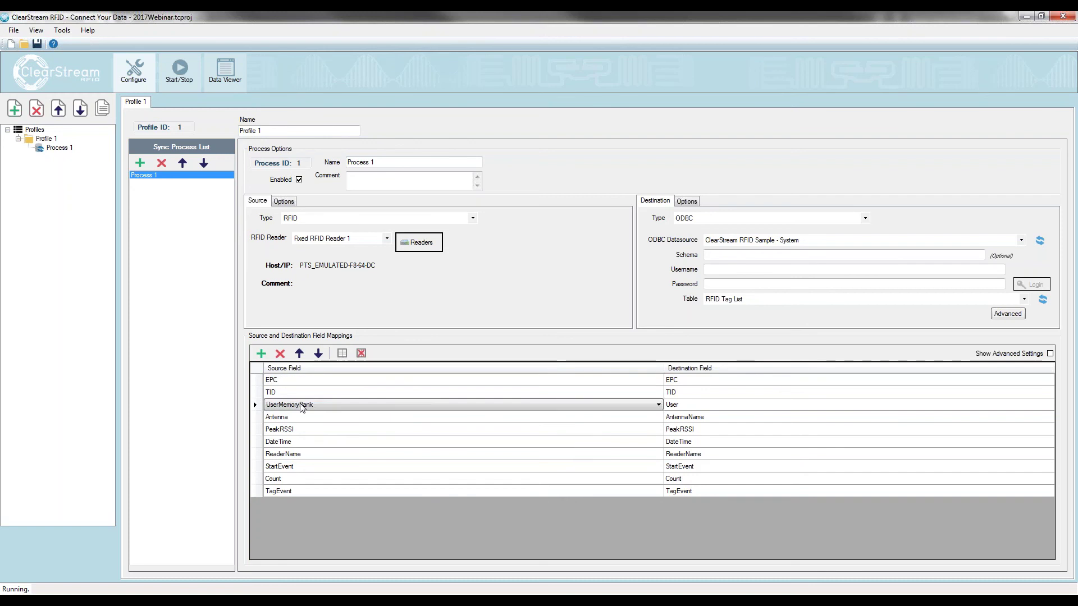
left_click(303, 405)
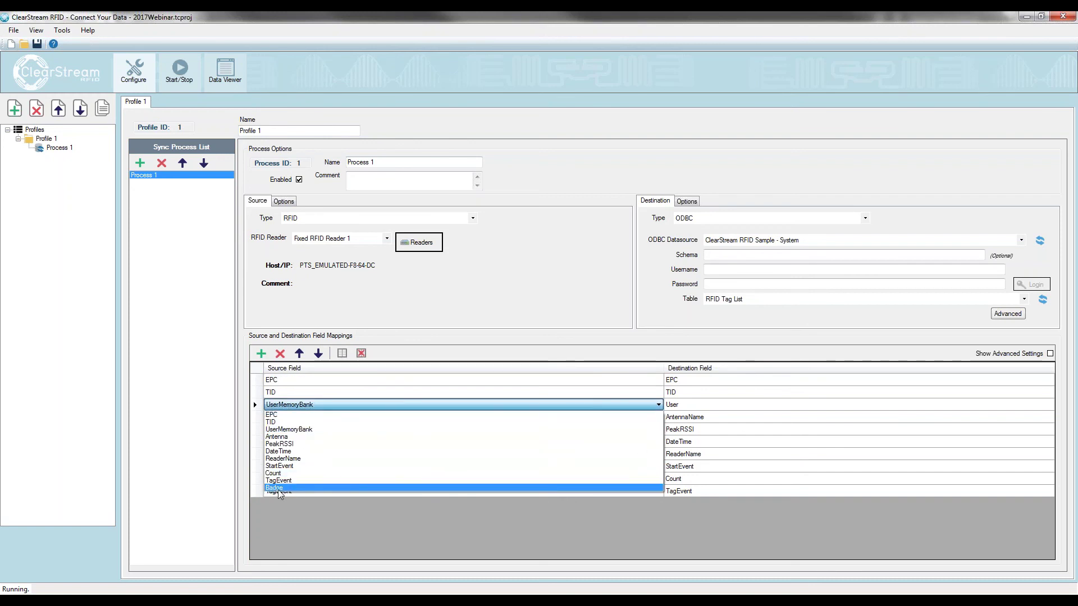
left_click(276, 490)
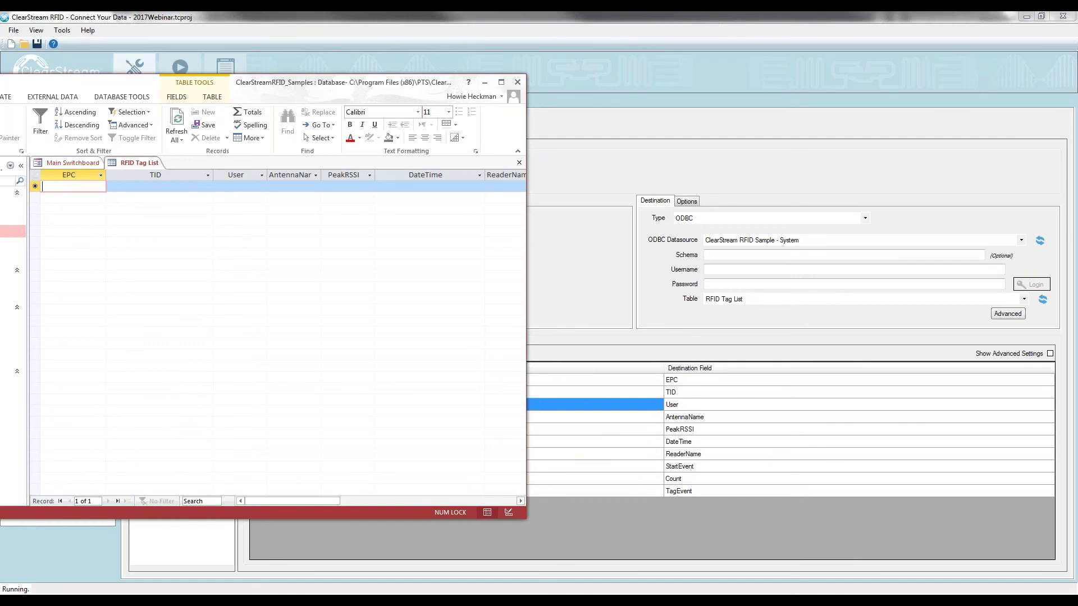
Step: Start Fixed RFID Reader 1 and show the Virtual Site Survey beside the RFID Tag List in Access
left_click(353, 18)
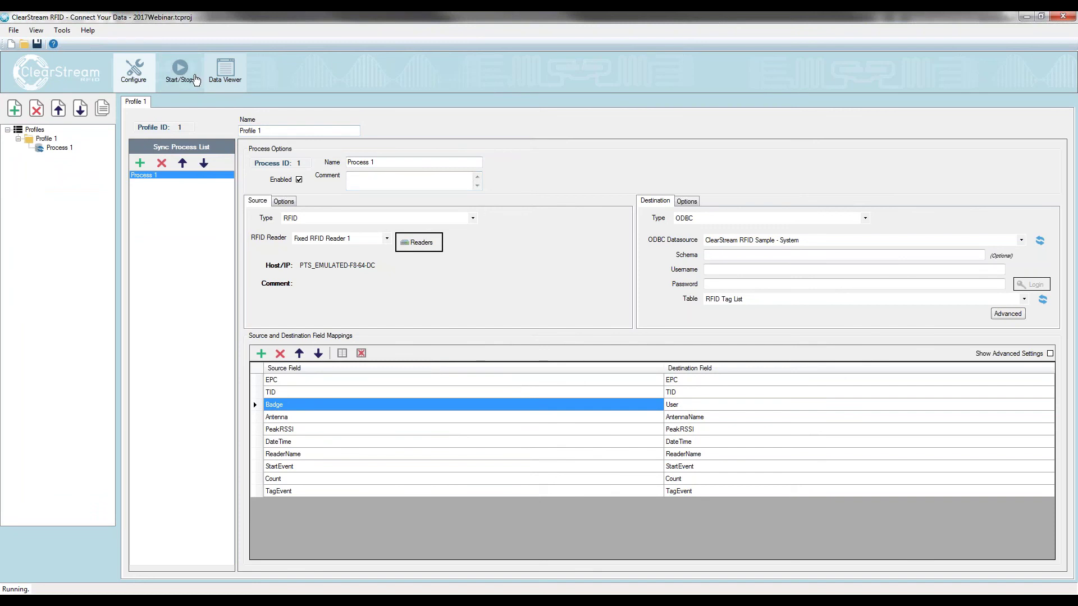
left_click(191, 77)
left_click(166, 200)
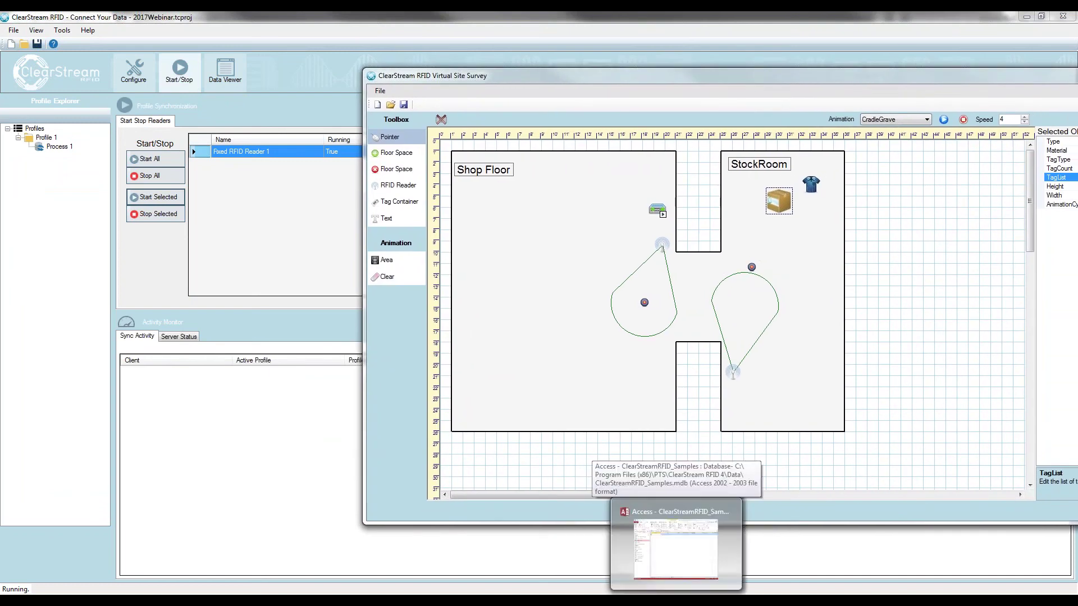
left_click(677, 581)
left_click_drag(734, 99, 824, 90)
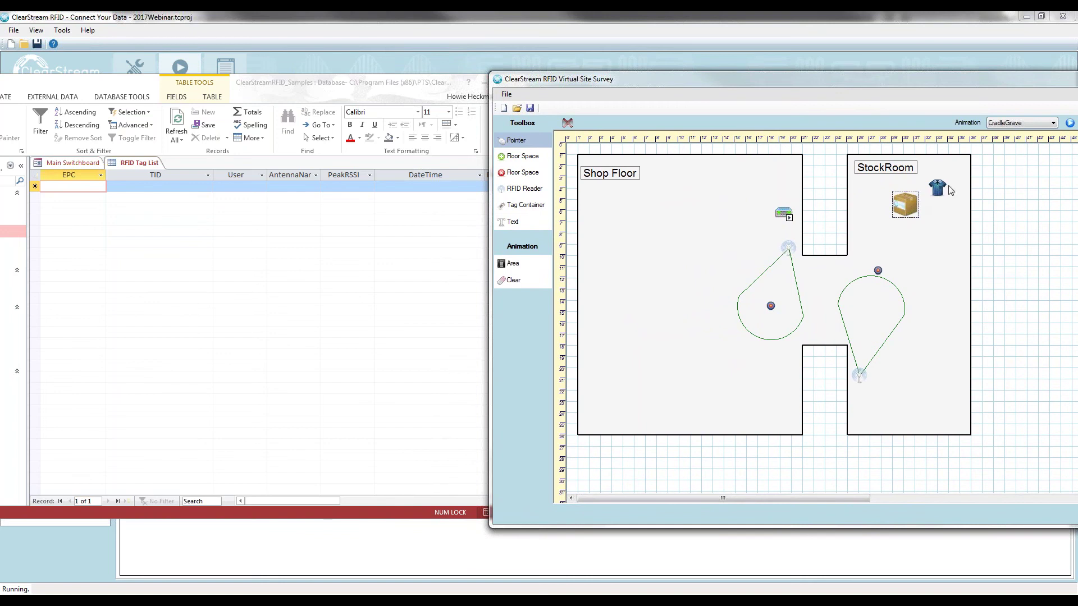
Step: Move the shirt into the StockRoom antenna zone and refresh the RFID Tag List
left_click_drag(945, 189, 879, 301)
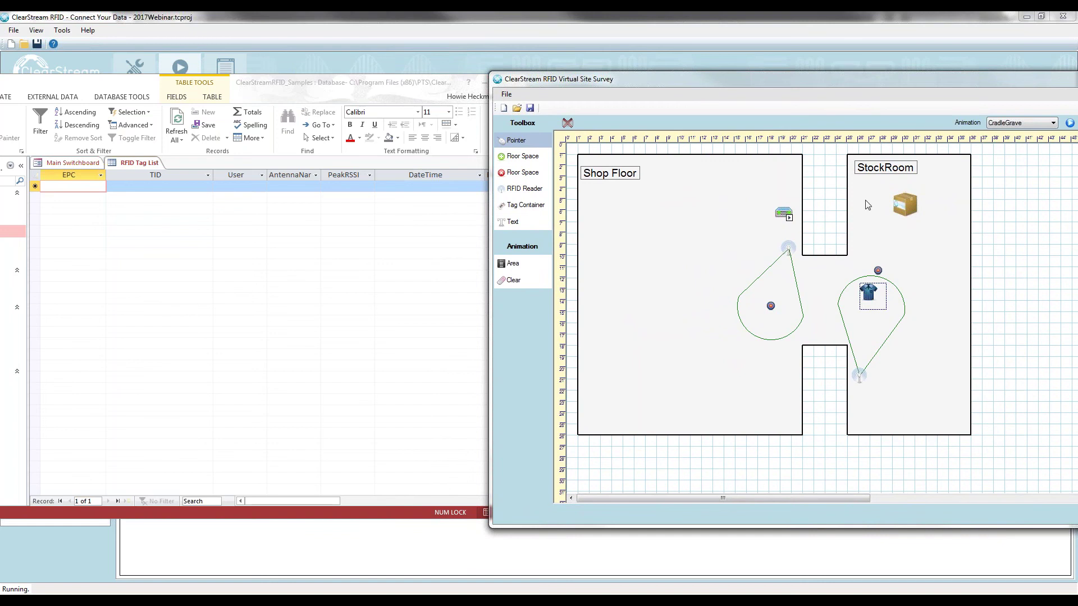
left_click(905, 206)
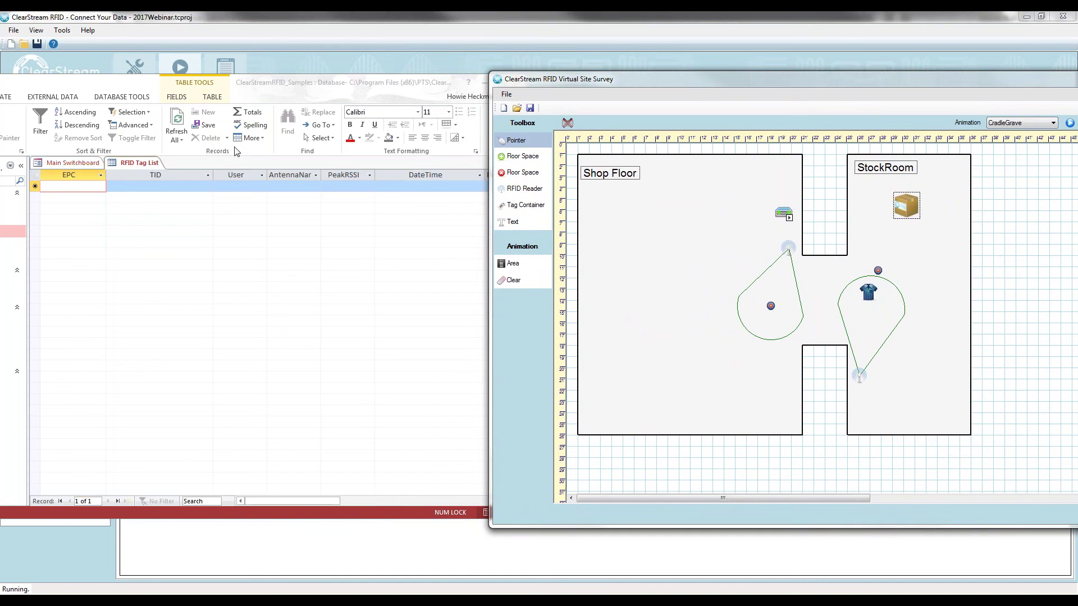
left_click(178, 118)
left_click(177, 119)
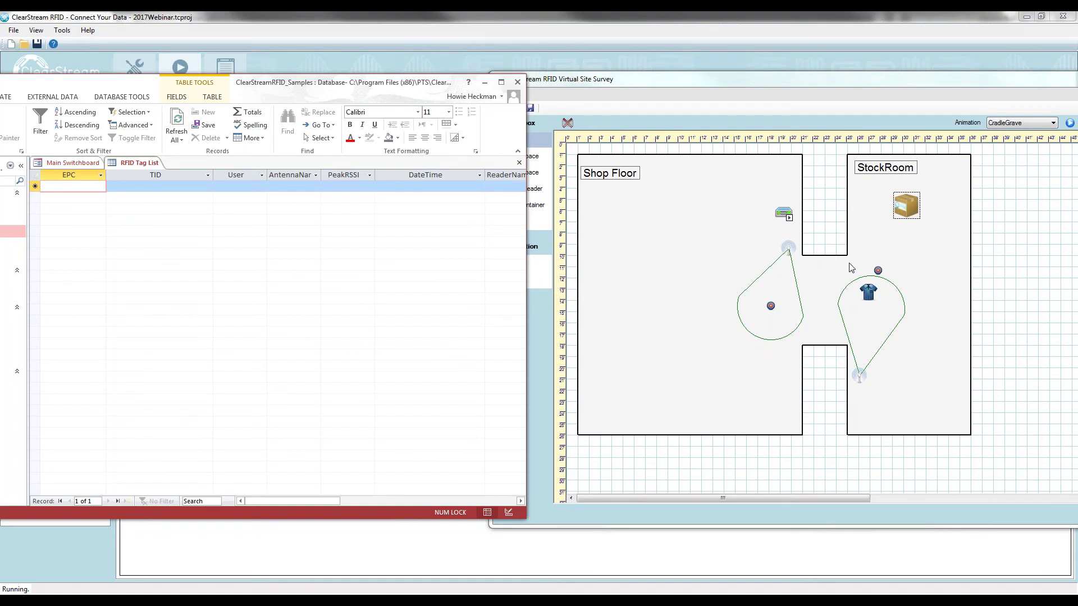
Step: Move the box from the StockRoom through both antenna zones onto the Shop Floor, and check the User value in the refreshed RFID Tag List
left_click(867, 294)
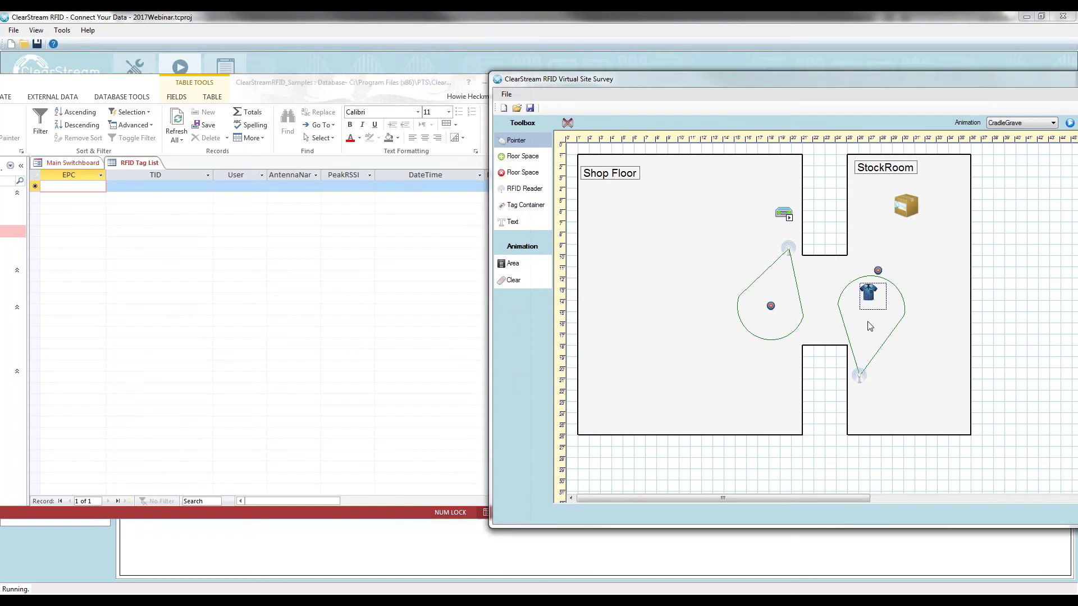
left_click(904, 209)
left_click_drag(910, 205, 650, 296)
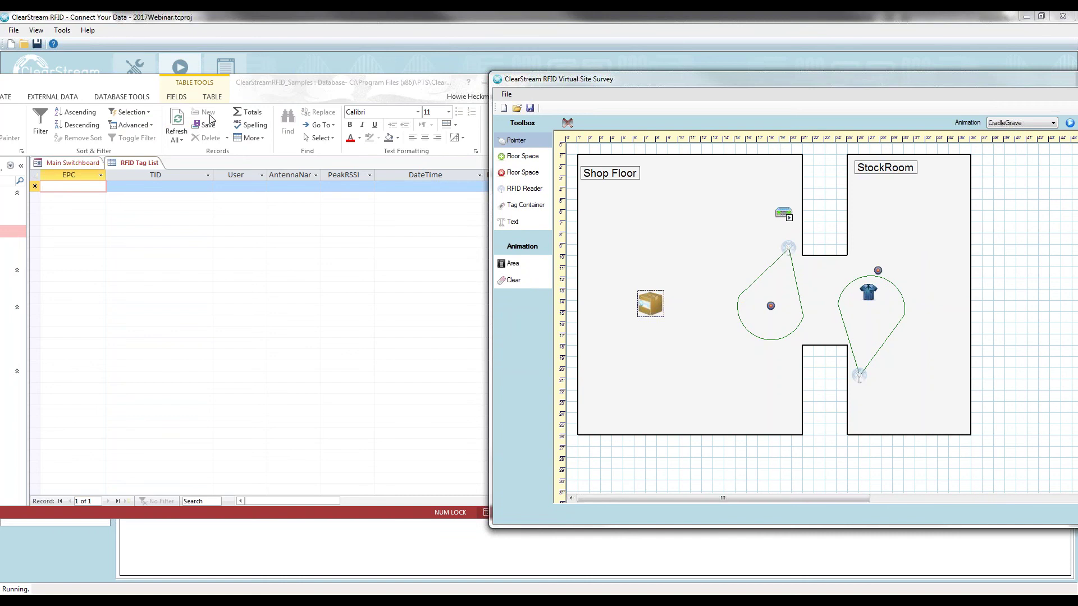
left_click(182, 122)
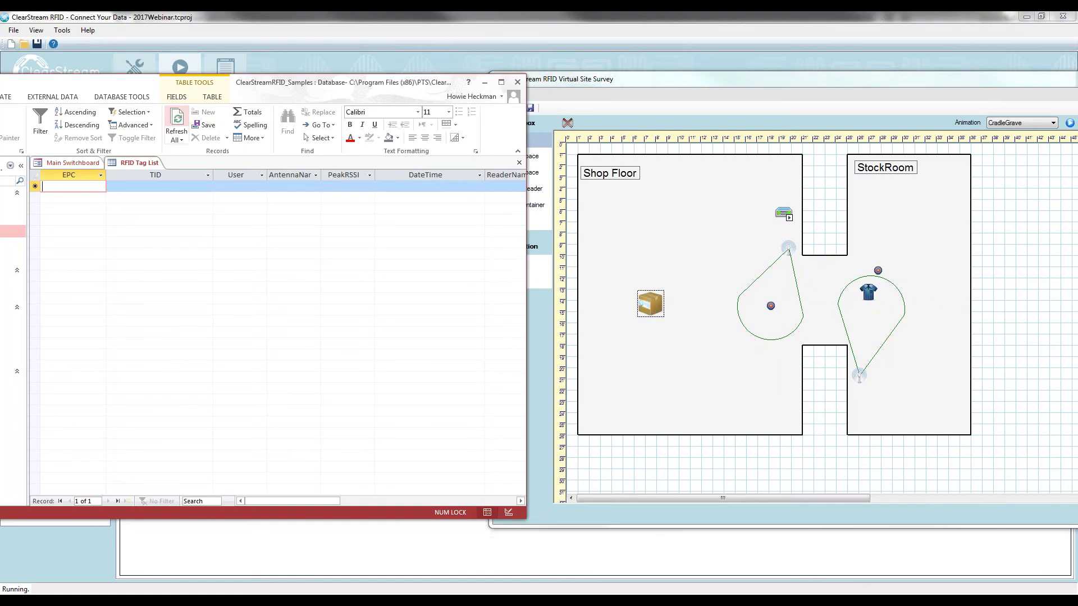
left_click(176, 119)
left_click(175, 119)
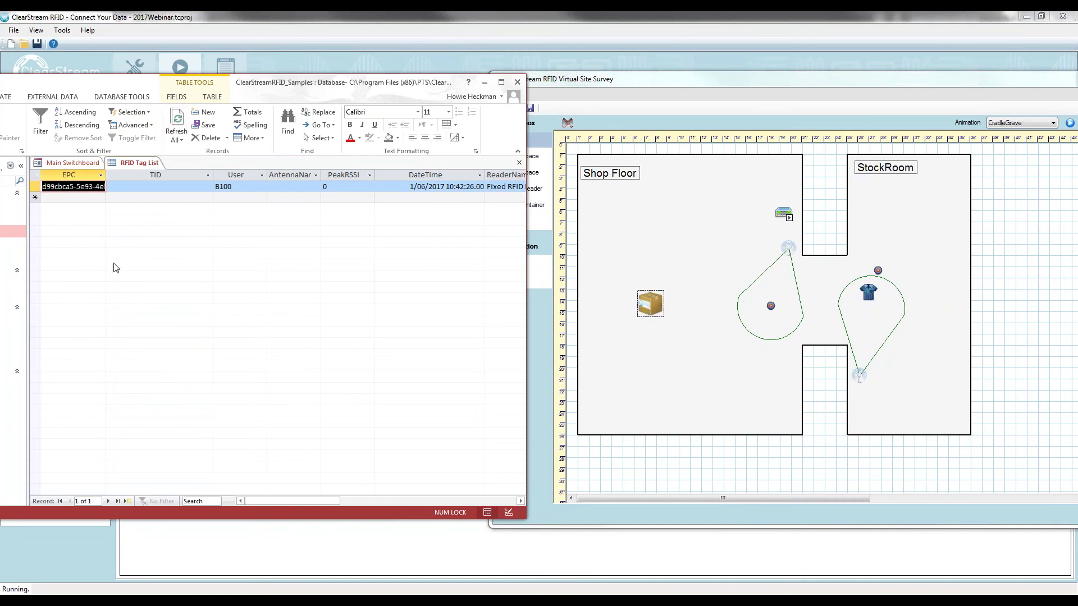
left_click(232, 190)
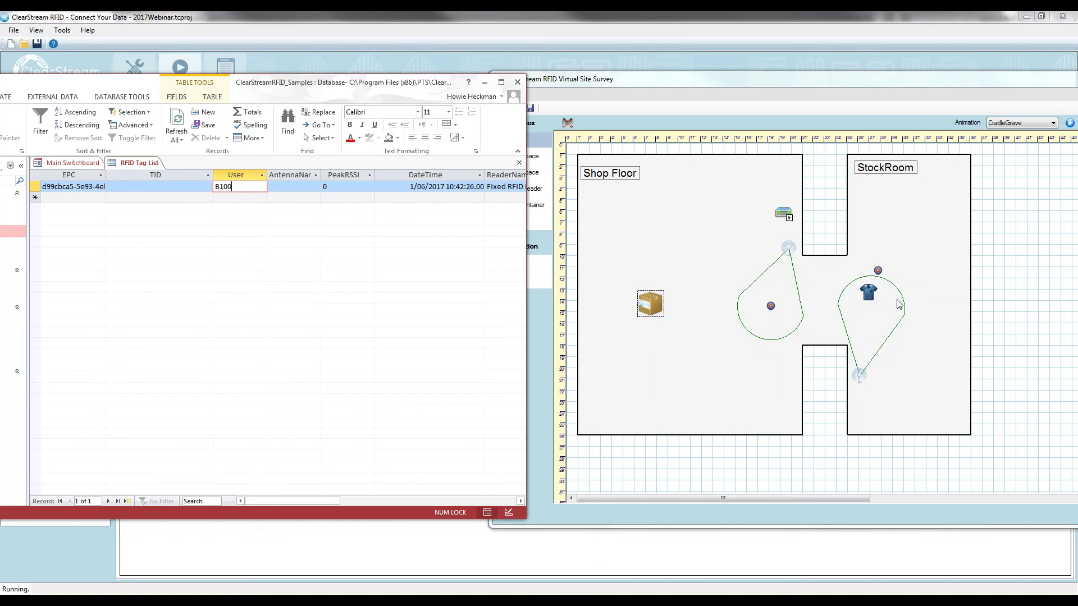
Step: Move the box from the Shop Floor back into the StockRoom and refresh the RFID Tag List
left_click(870, 299)
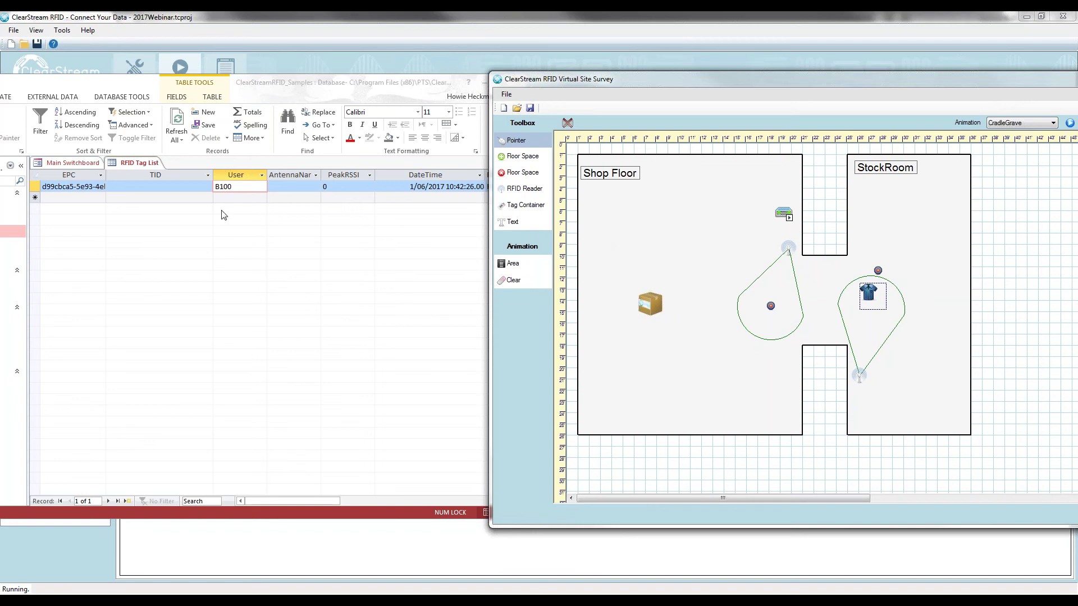
left_click(646, 306)
left_click_drag(653, 306, 921, 216)
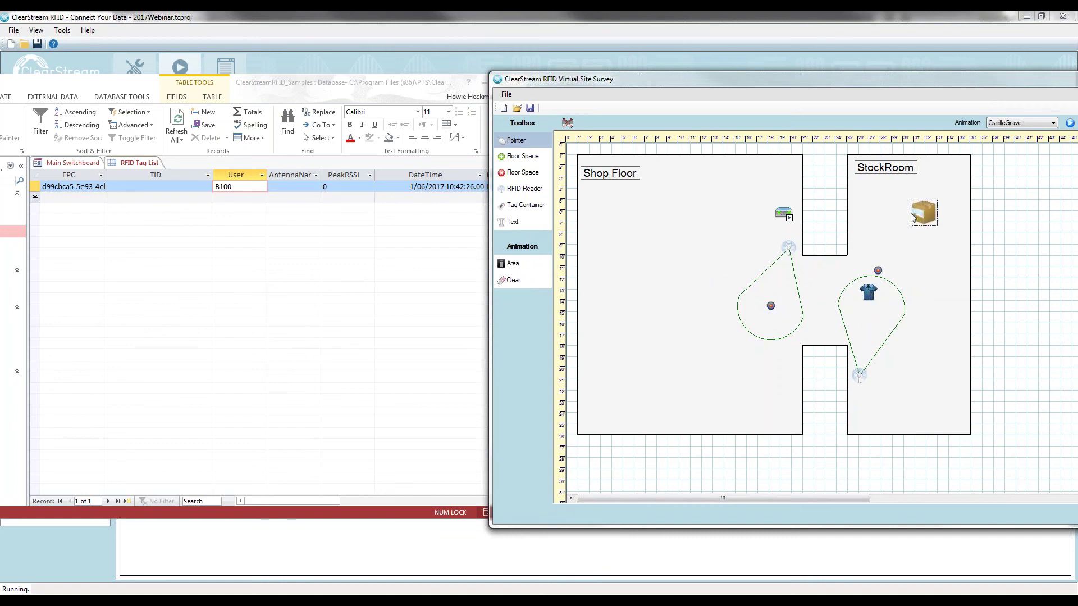
left_click(176, 116)
left_click(176, 116)
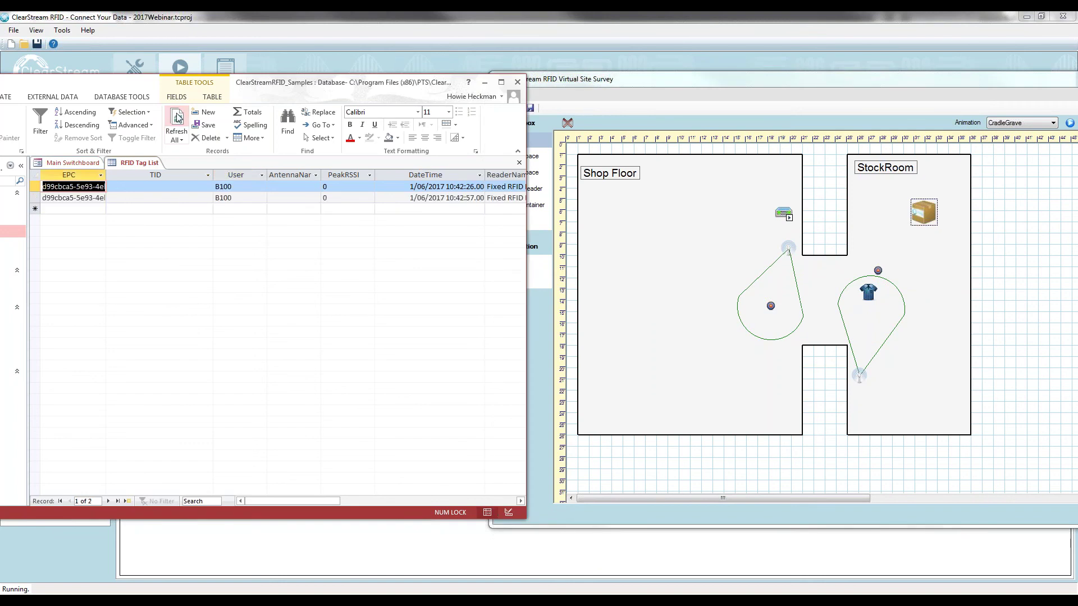
Step: Examine the TagEvent values of the new records in the RFID Tag List
left_click_drag(268, 499, 361, 500)
left_click(368, 187)
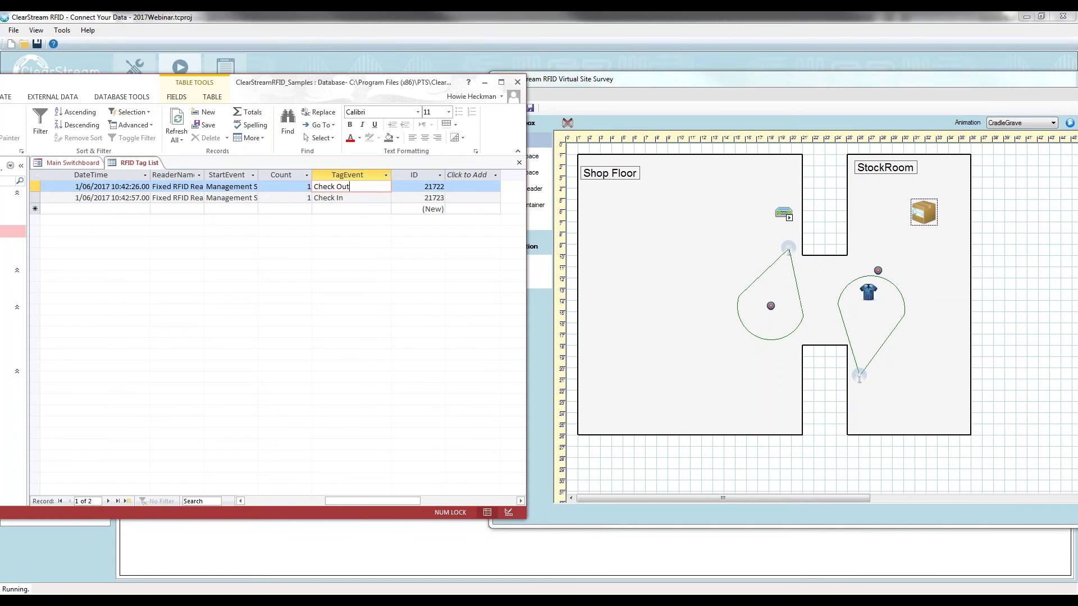
left_click_drag(373, 500, 247, 496)
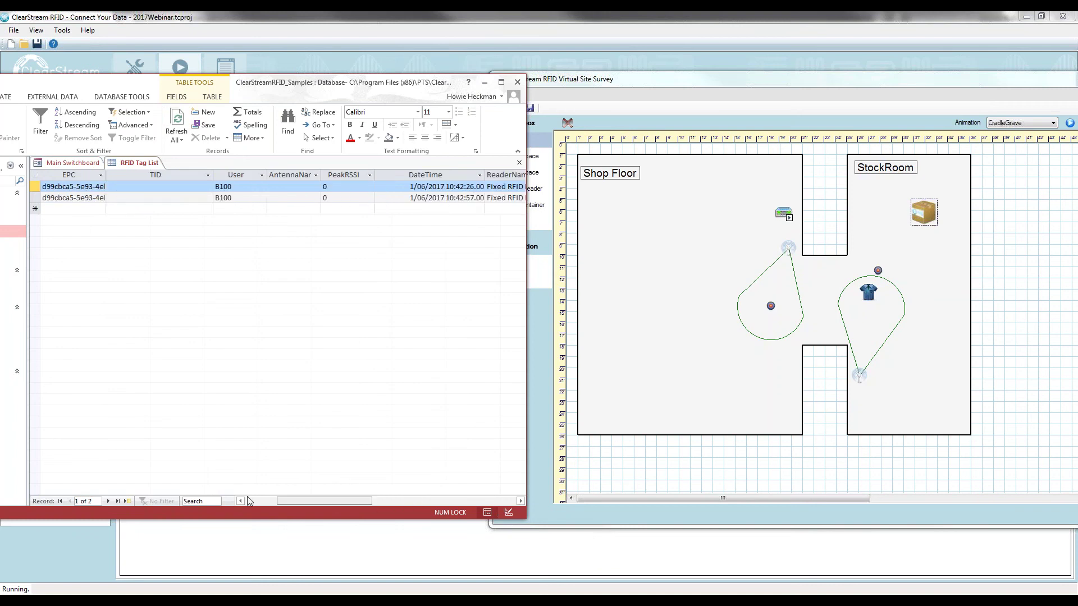
Step: Examine the User and DateTime values of both box records in the RFID Tag List
double_click(223, 186)
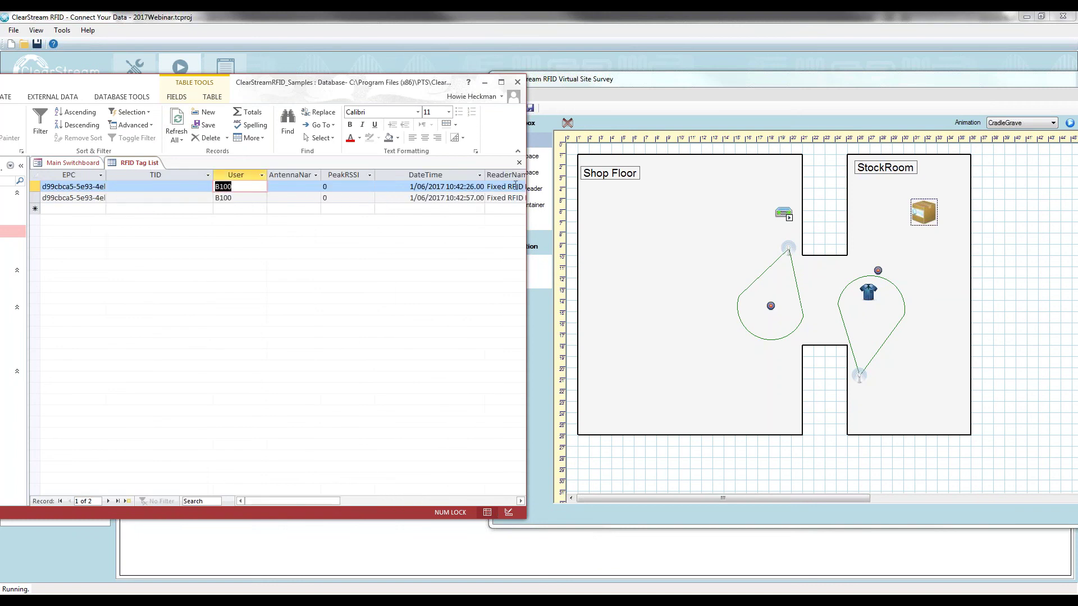
left_click(463, 186)
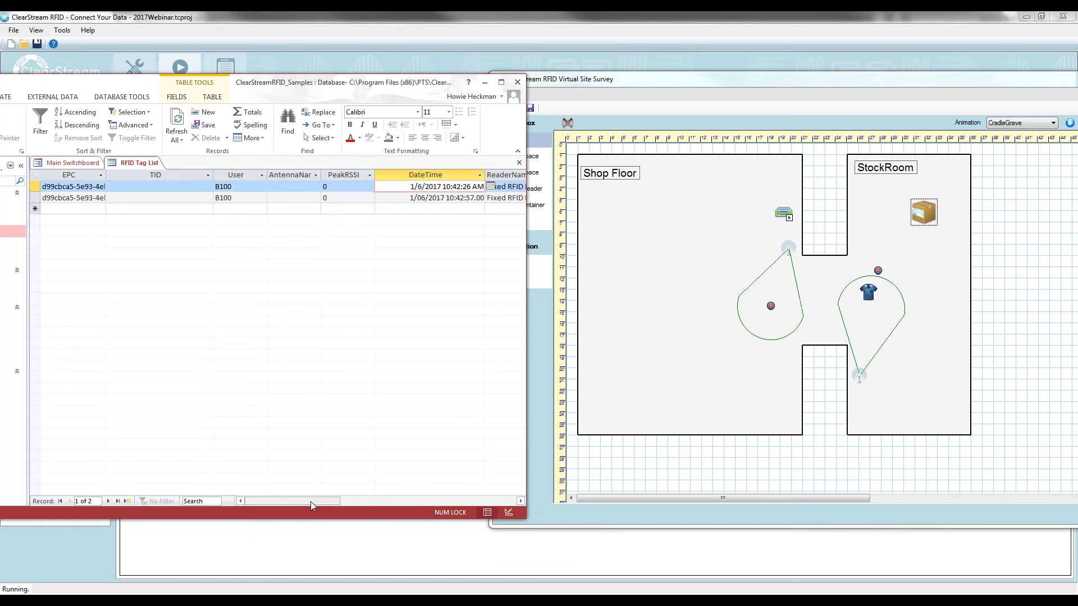
left_click_drag(311, 500, 283, 501)
left_click(244, 198)
left_click(231, 198)
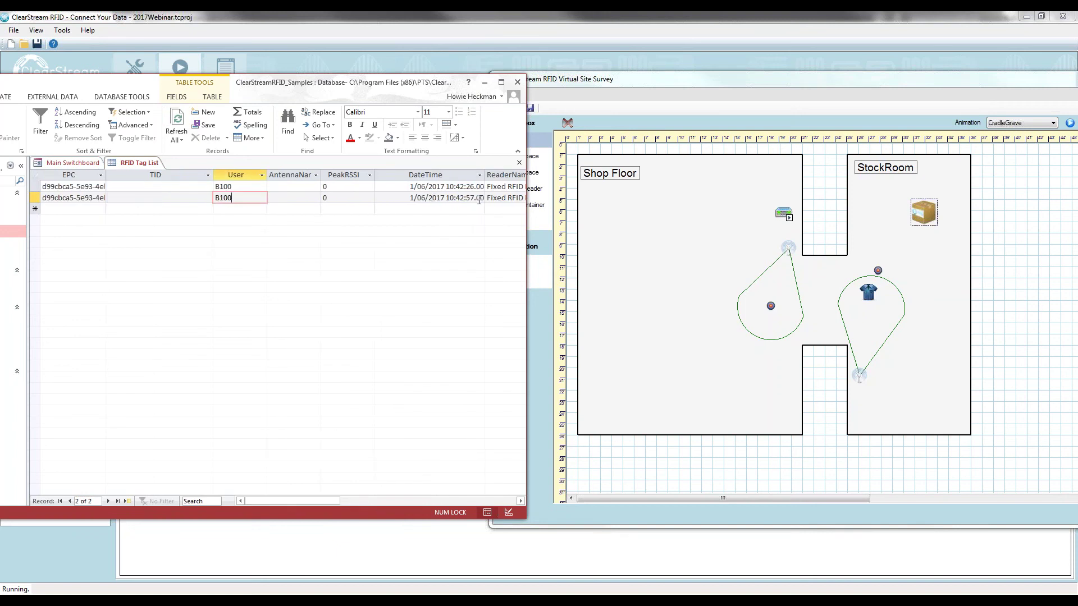
Step: Move the shirt from the StockRoom through both antenna zones onto the Shop Floor and refresh the RFID Tag List
left_click_drag(873, 297, 930, 277)
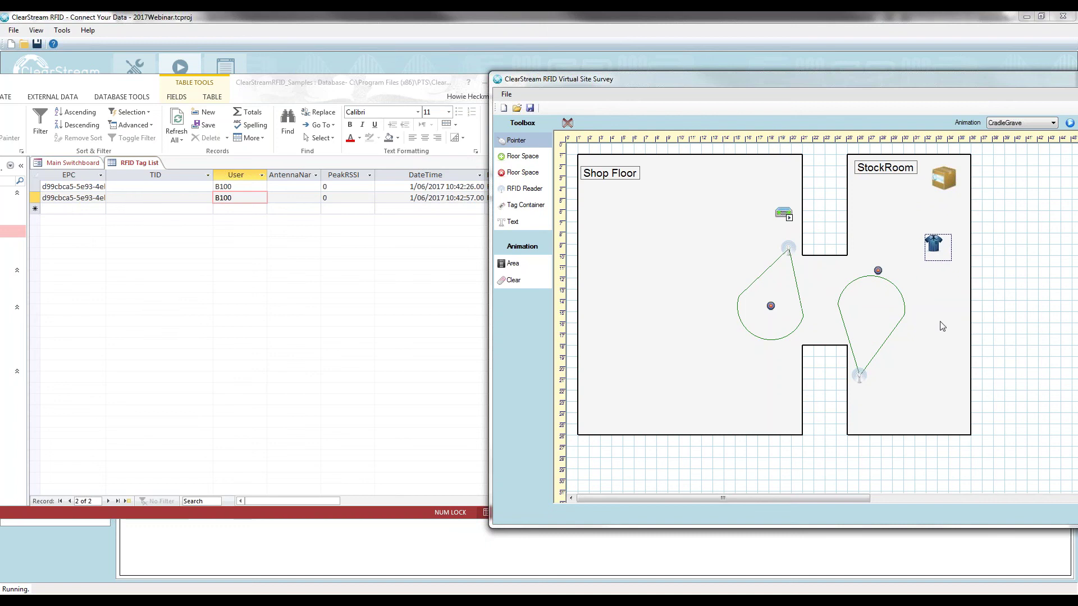
left_click_drag(941, 251, 671, 323)
left_click(178, 120)
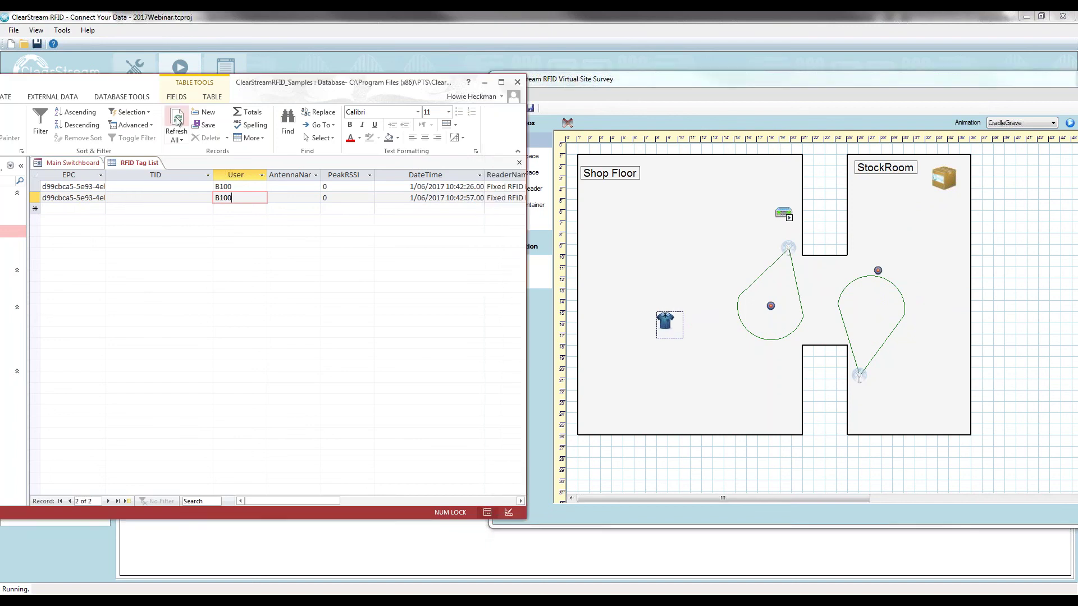
left_click(177, 118)
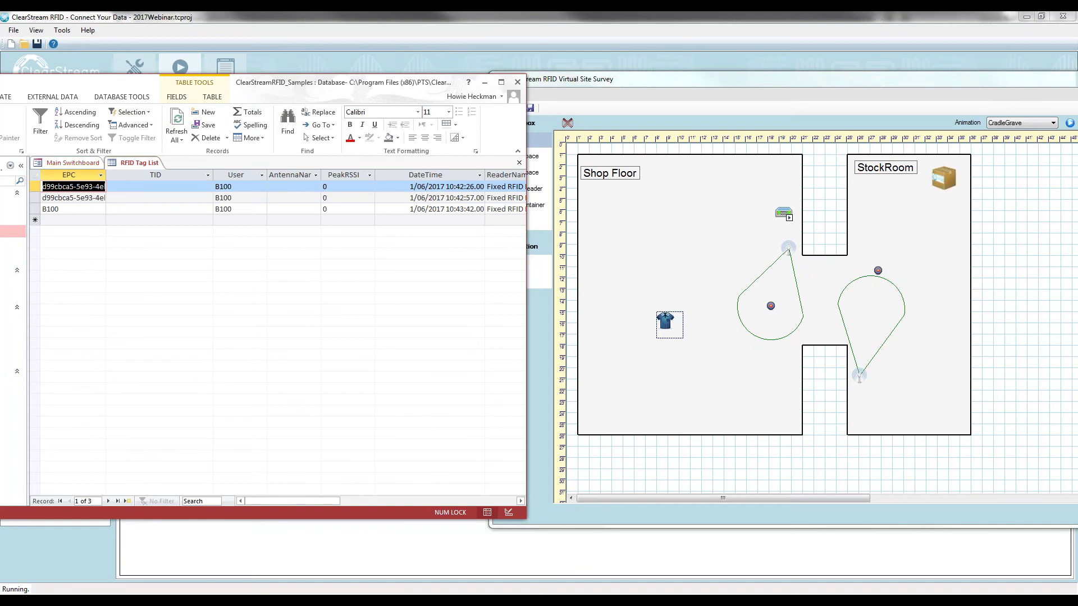
Step: Examine the TagEvent value of the newest record in the RFID Tag List
key("Down")
key("Down")
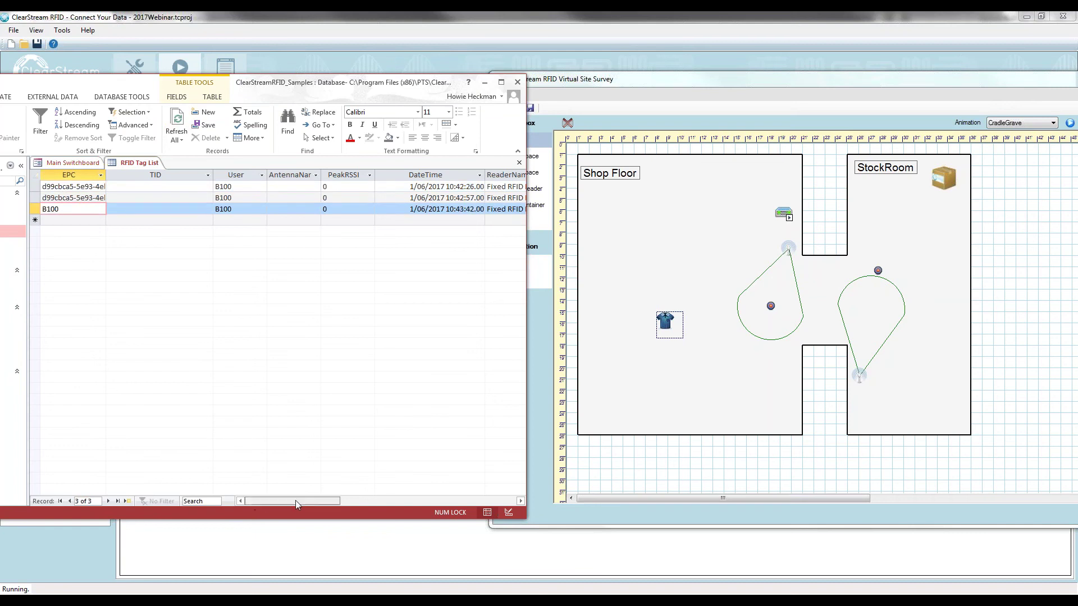
mouse_move(295, 500)
left_mouse_down()
mouse_move(383, 500)
mouse_move(302, 502)
left_mouse_up()
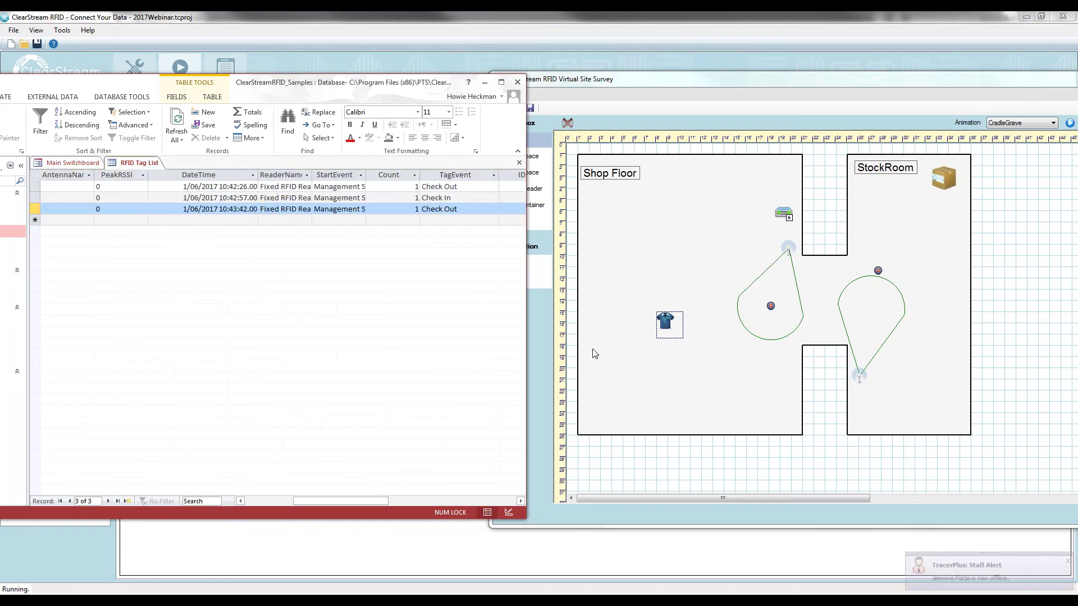
Step: Reposition the shirt on the Shop Floor slightly closer to the antenna zone, keeping it outside
left_click(679, 331)
left_click(678, 331)
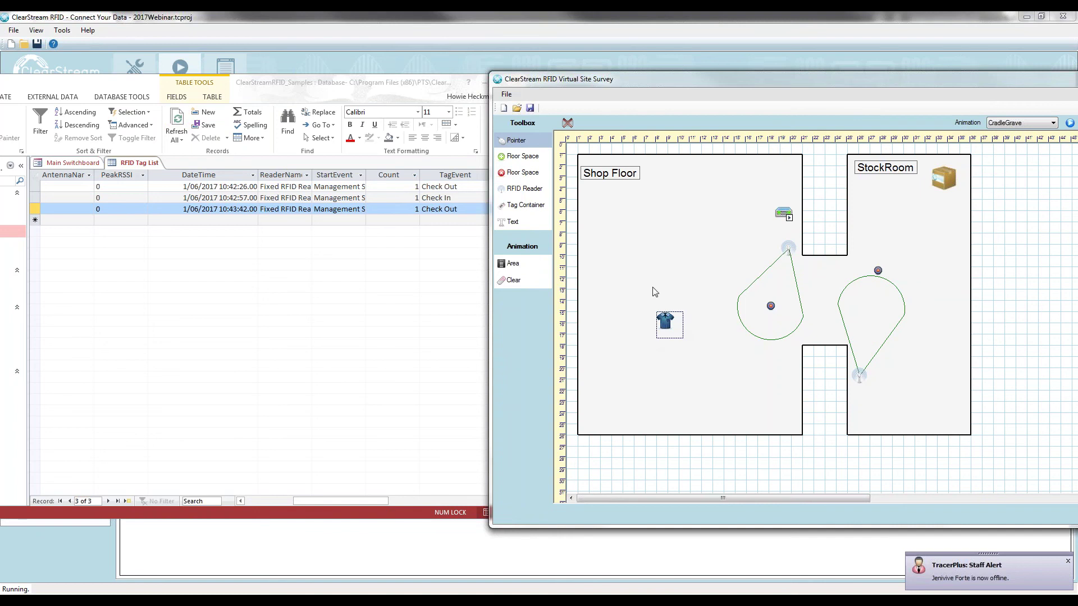
left_click_drag(676, 332, 673, 321)
left_click(699, 391)
Step: Switch to the main ClearStream RFID window and add a source filter on the EPC field to Process 1
left_click(396, 16)
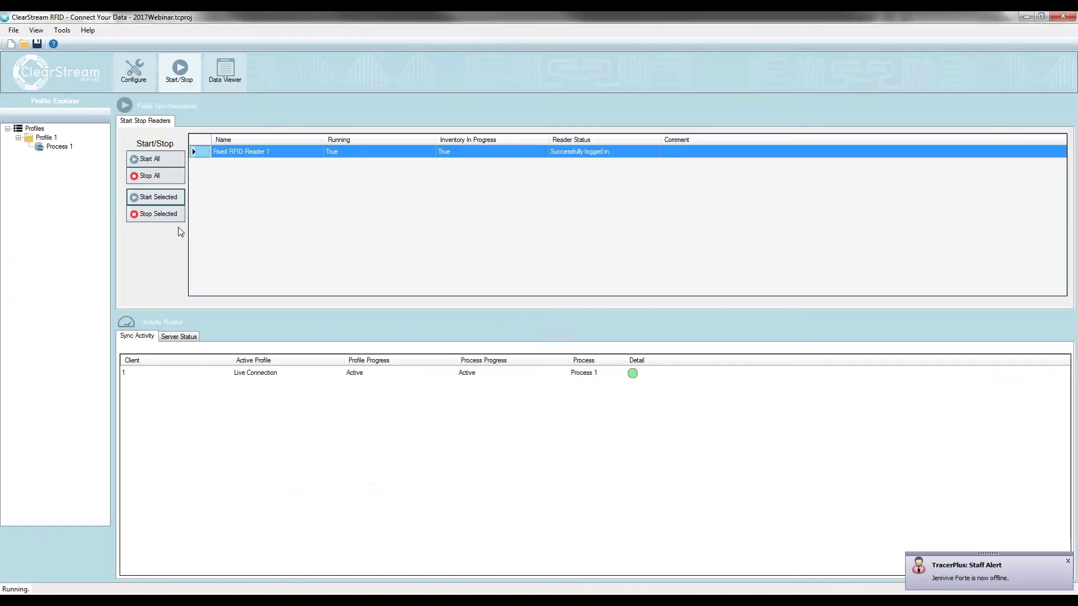
left_click(133, 70)
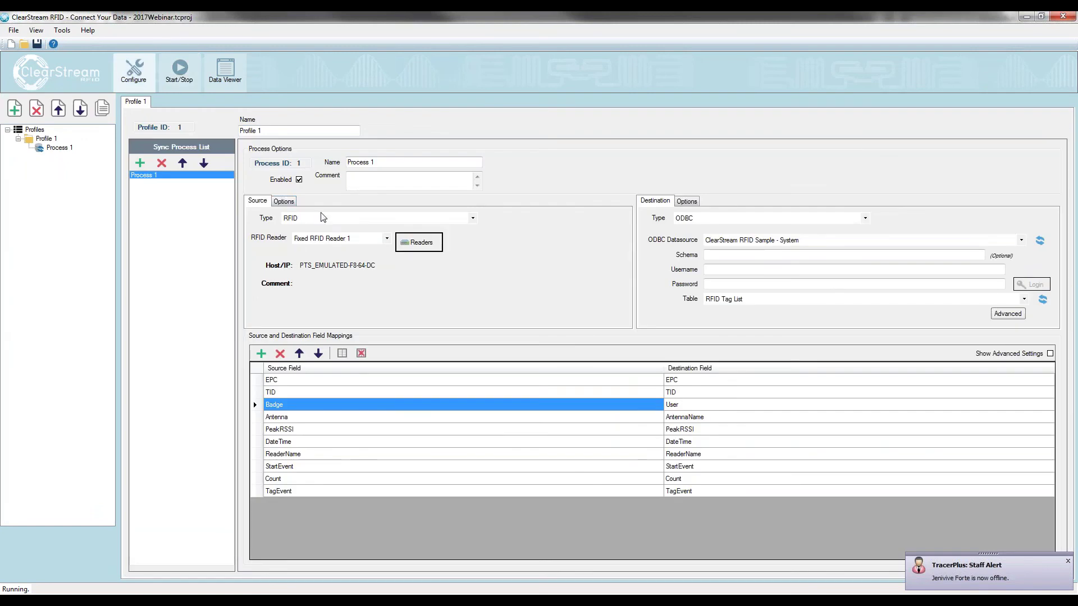
left_click(282, 201)
left_click(271, 256)
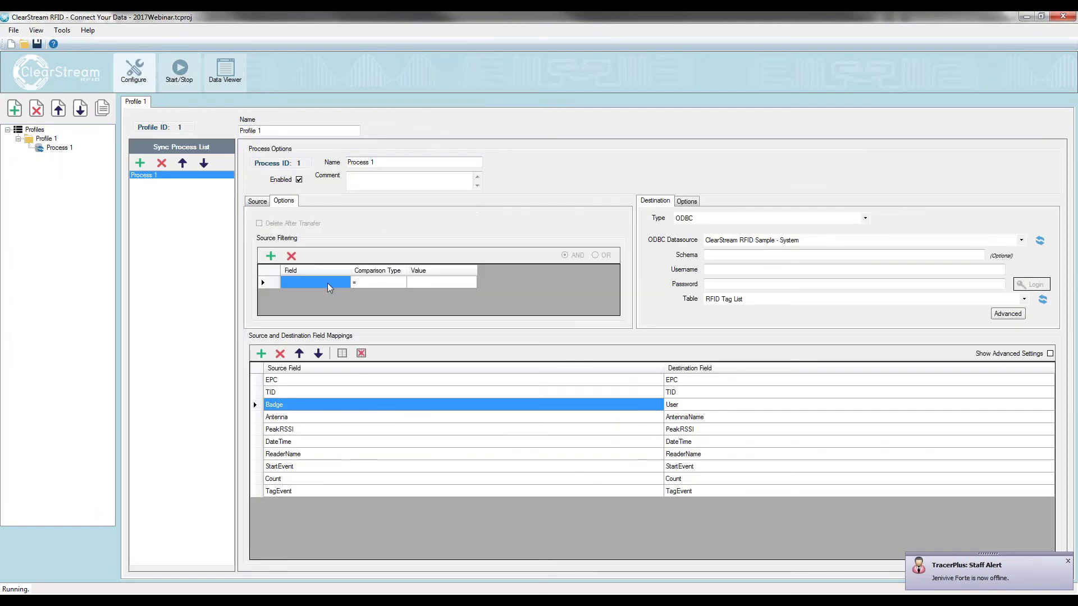
left_click(335, 282)
left_click(303, 291)
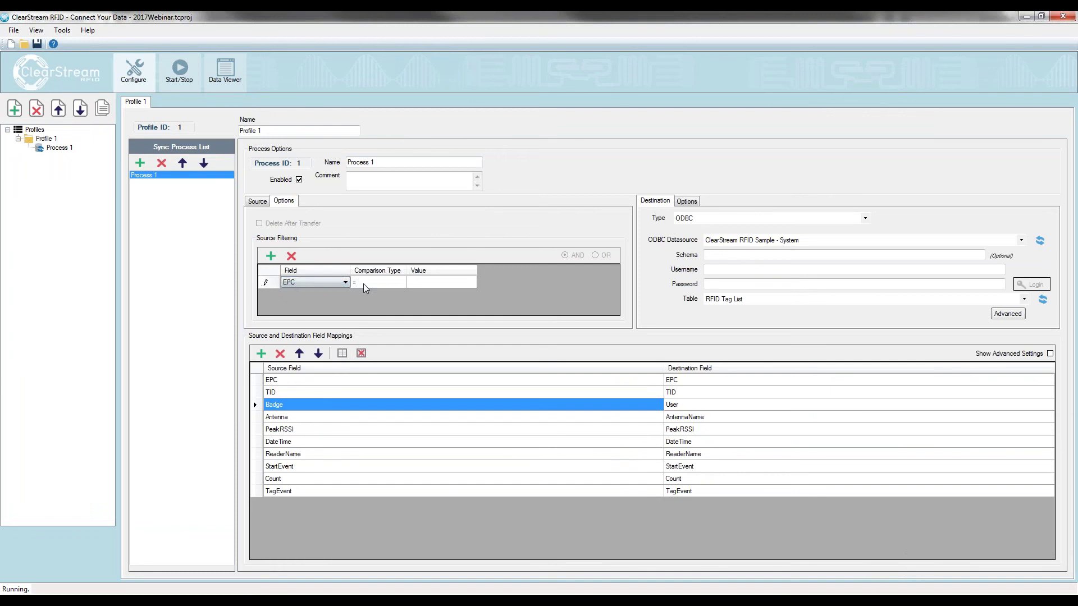
Step: Set the EPC source filter's comparison type to NOT LIKE and its value to B%
left_click(395, 286)
left_click(395, 286)
left_click(384, 325)
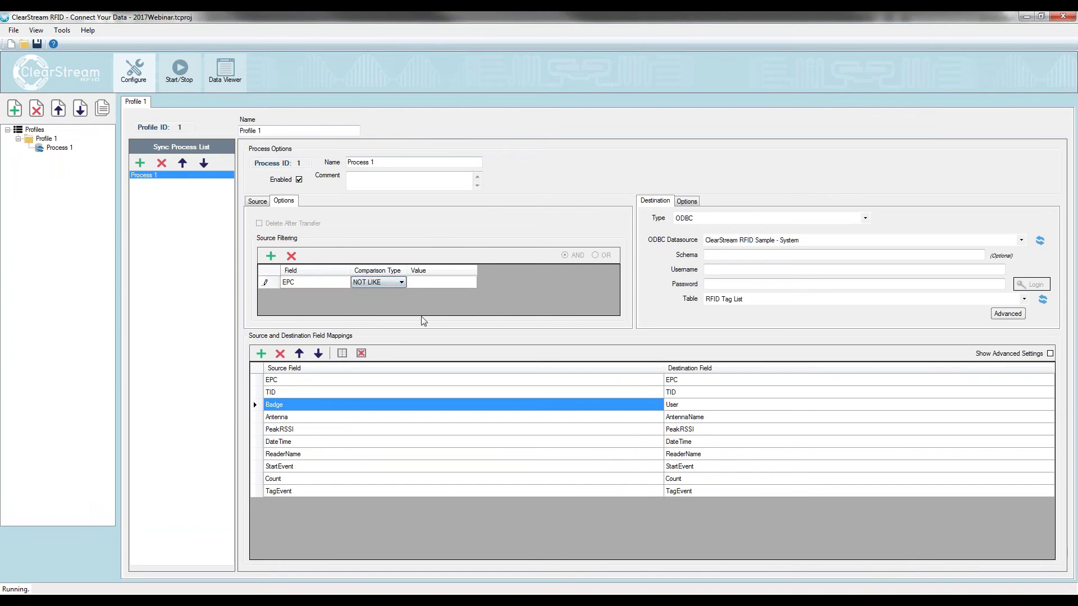
left_click(427, 287)
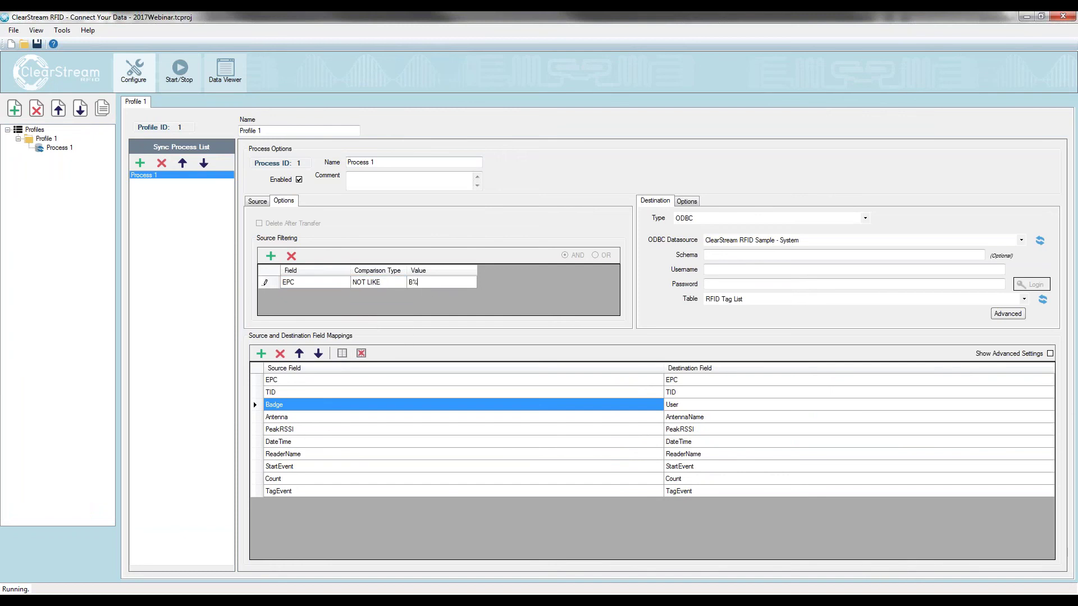
type("B%")
left_click(265, 203)
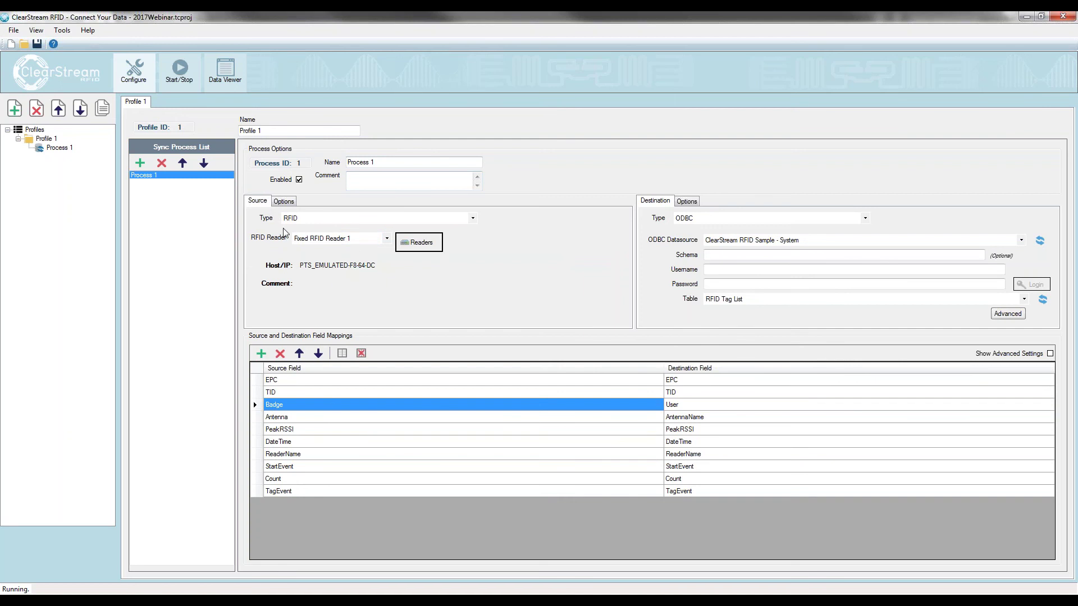
left_click(285, 202)
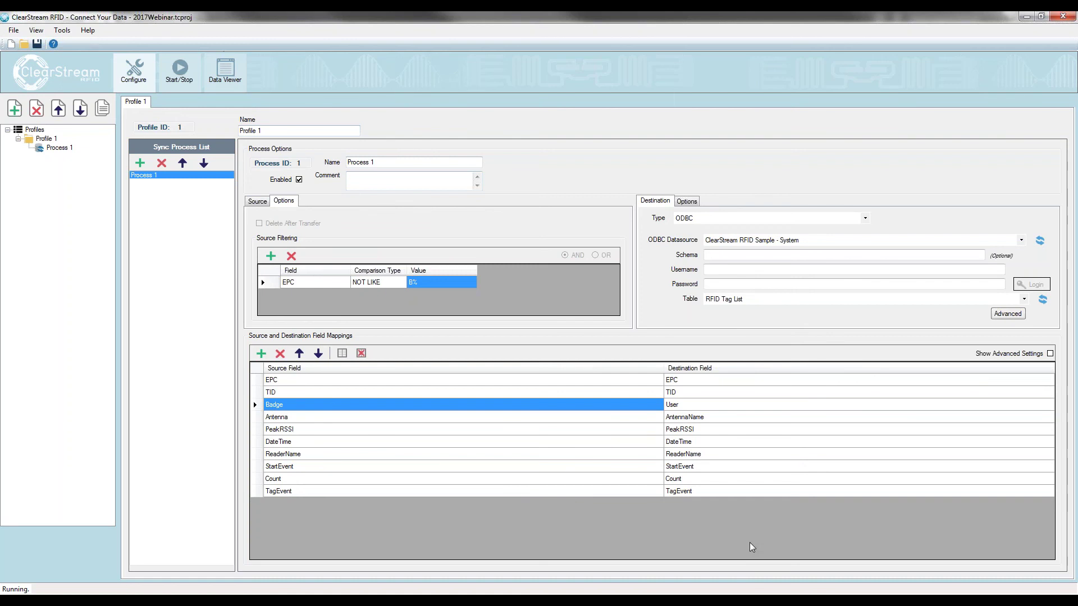
Step: Reposition the box within the StockRoom in the Virtual Site Survey and close that window
mouse_move(643, 601)
left_click(702, 531)
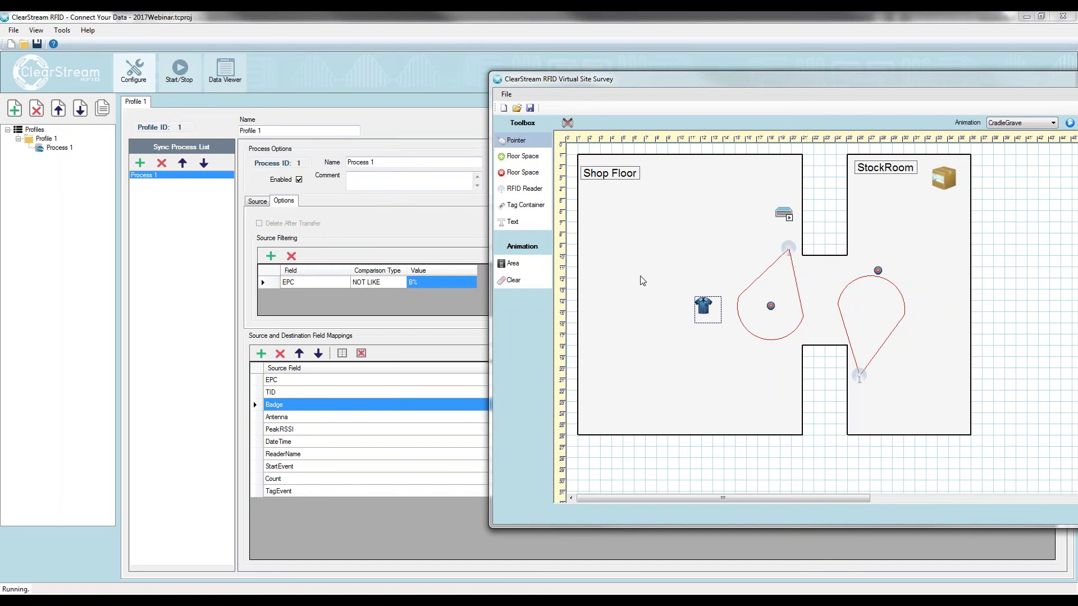
left_click_drag(943, 201, 951, 255)
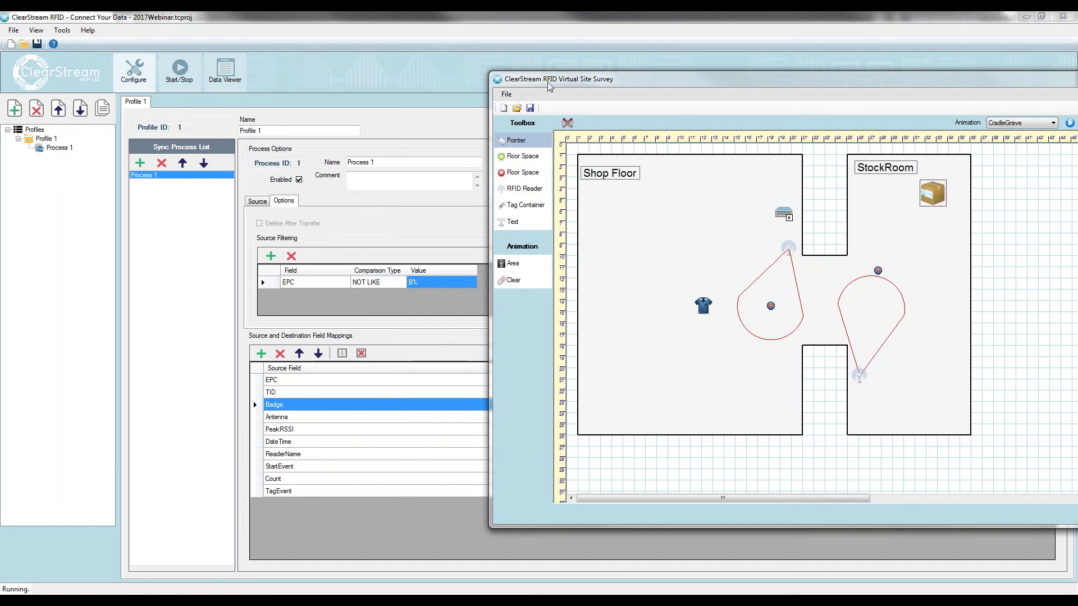
key("alt+F4")
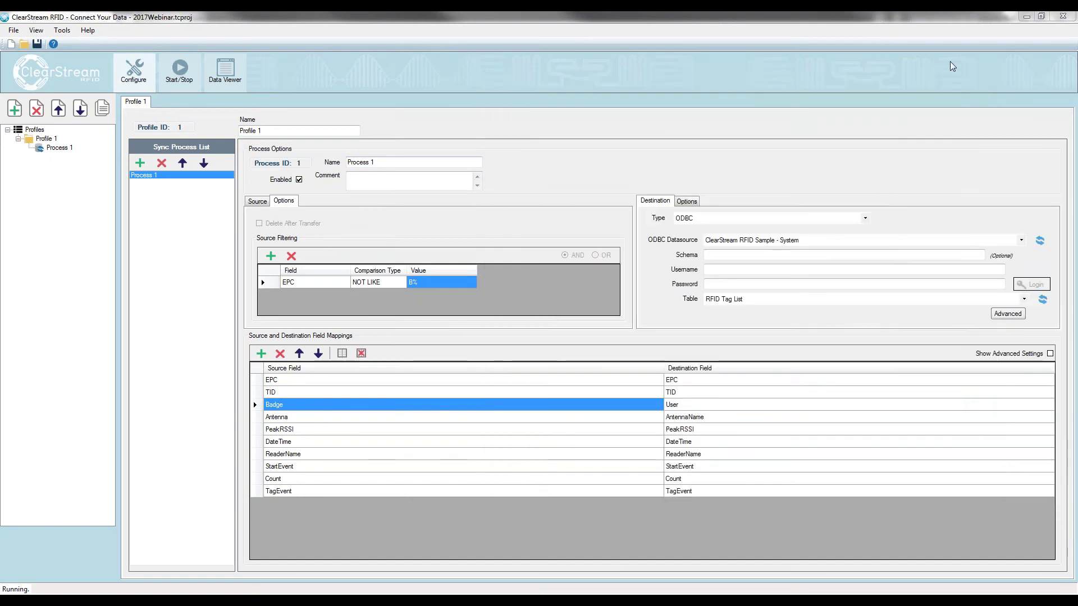